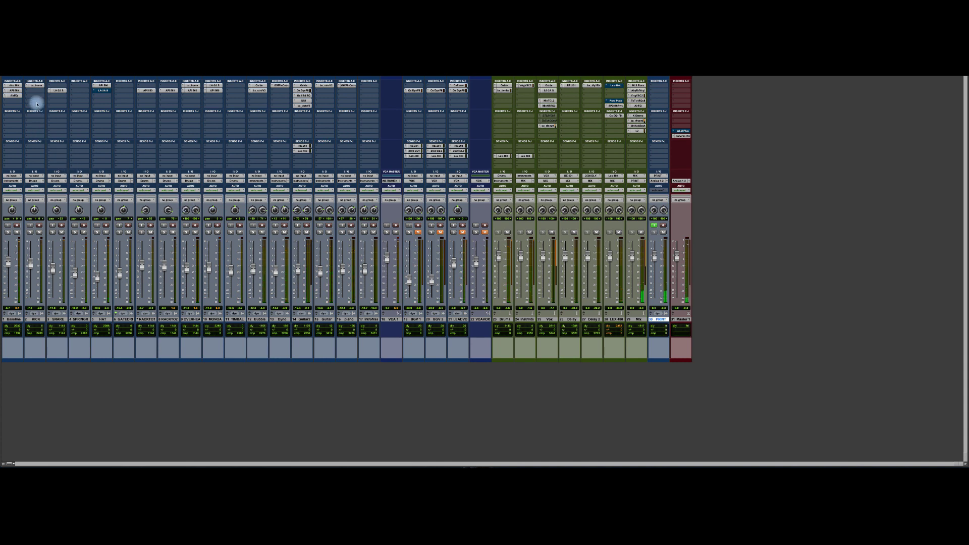
# Inspect the dbx 160, API 560 and AirEQ inserts on the Bassline track, and close the plug-in window.
pyautogui.click(18, 86)
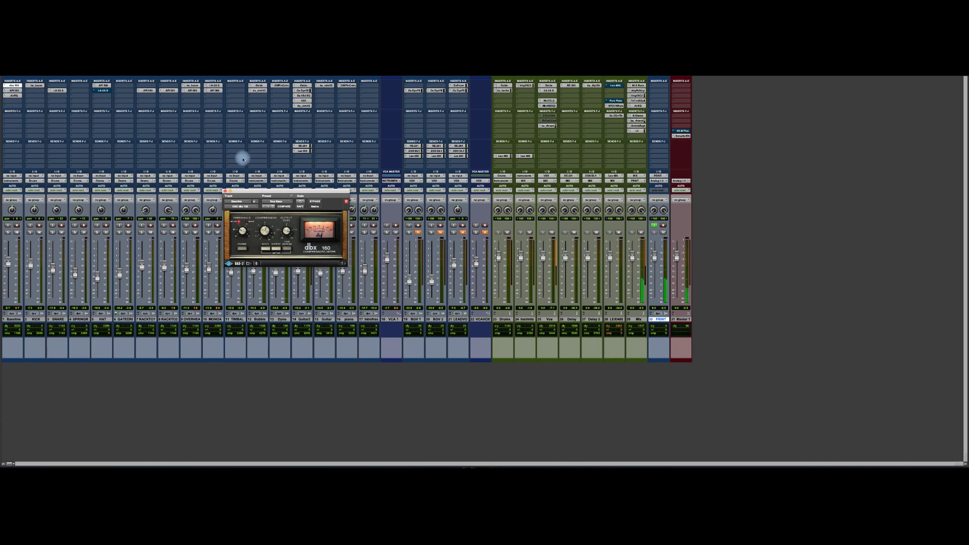
pyautogui.moveTo(258, 192); pyautogui.dragTo(215, 110)
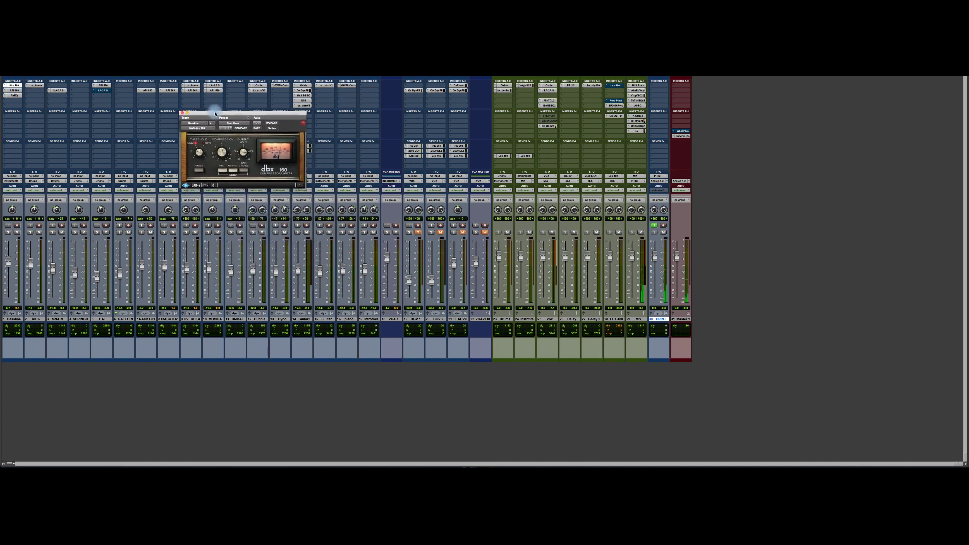
pyautogui.click(13, 91)
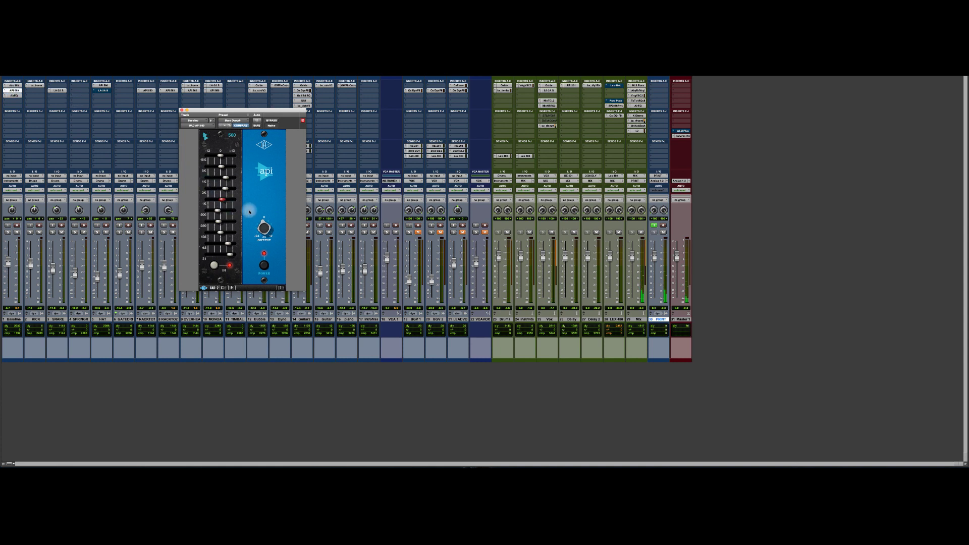
pyautogui.click(15, 95)
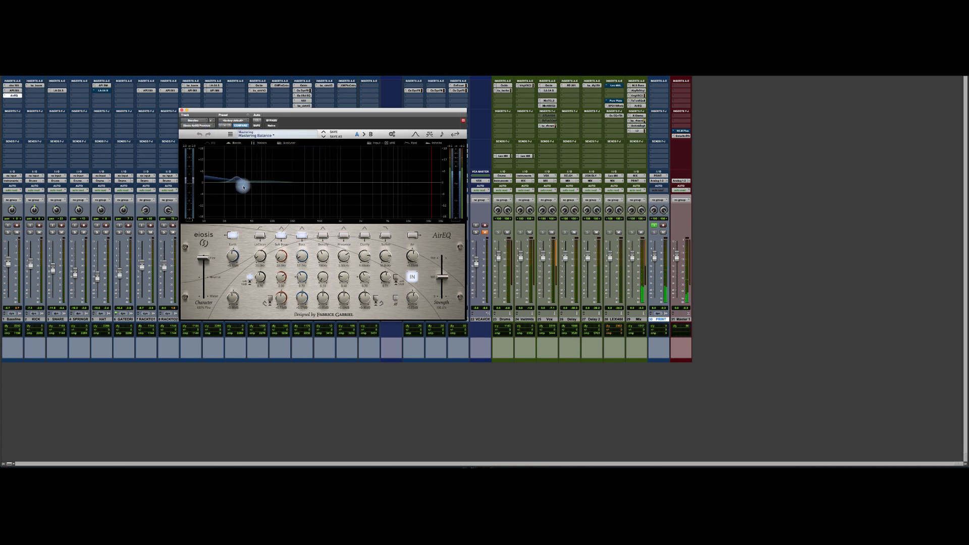
pyautogui.click(182, 112)
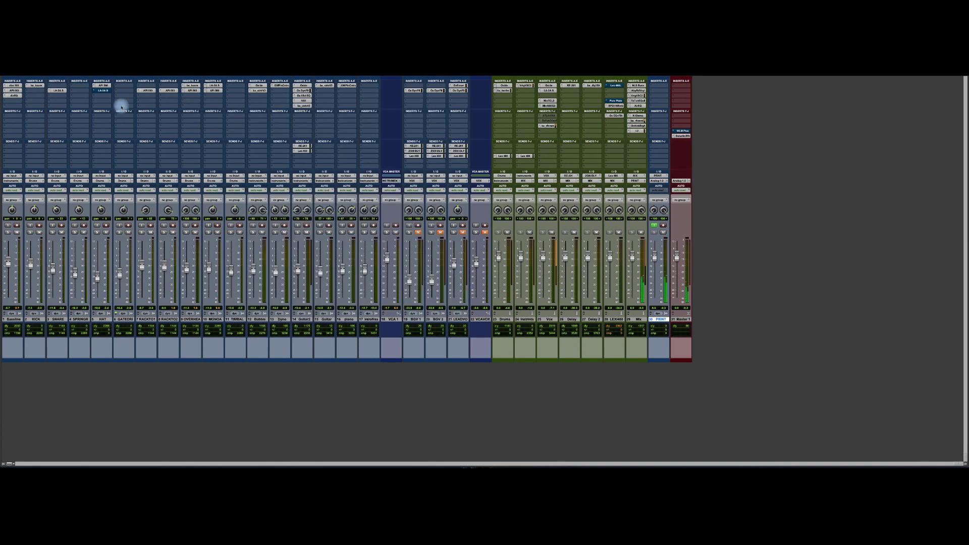
# Audition the Bassline track with its inserts bypassed and active, and compare it in solo against the full mix.
pyautogui.click(12, 86)
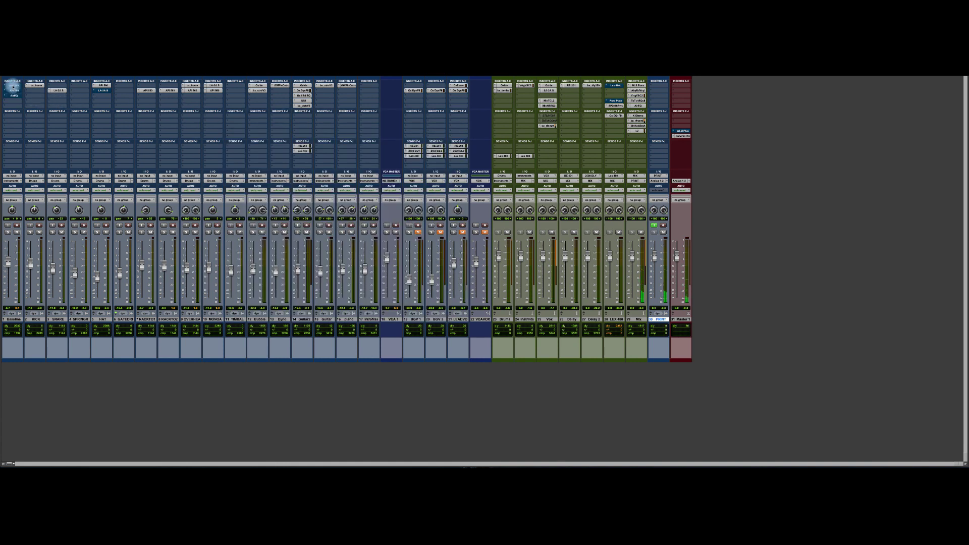
pyautogui.click(8, 232)
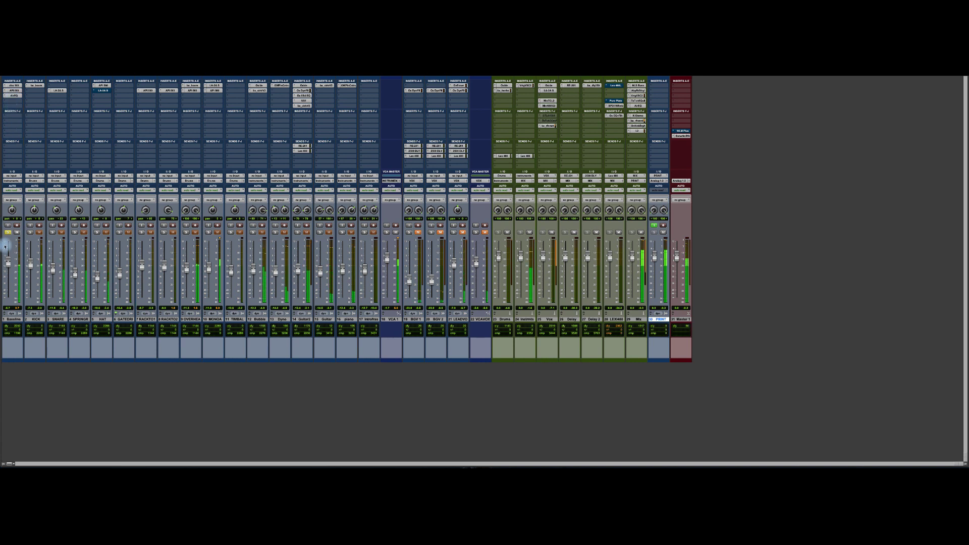
pyautogui.click(7, 233)
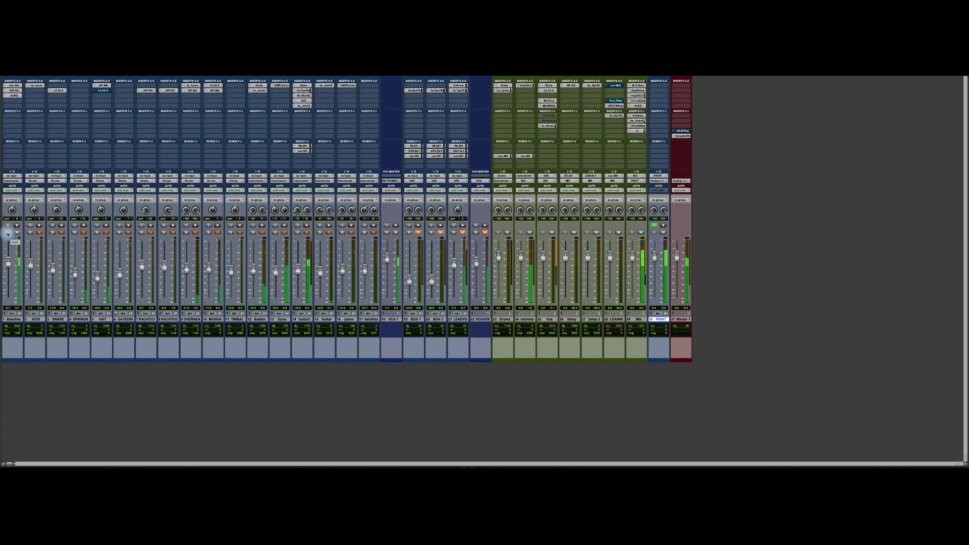
pyautogui.click(8, 232)
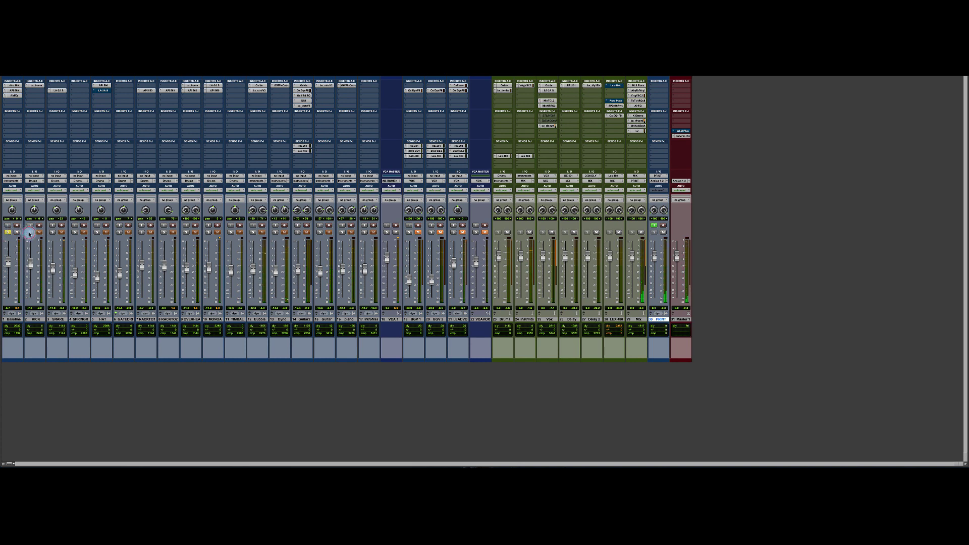
# Solo the KICK track instead of the Bassline and compare its bx_boom! insert bypassed and active during playback.
pyautogui.click(29, 233)
pyautogui.click(8, 232)
pyautogui.click(36, 86)
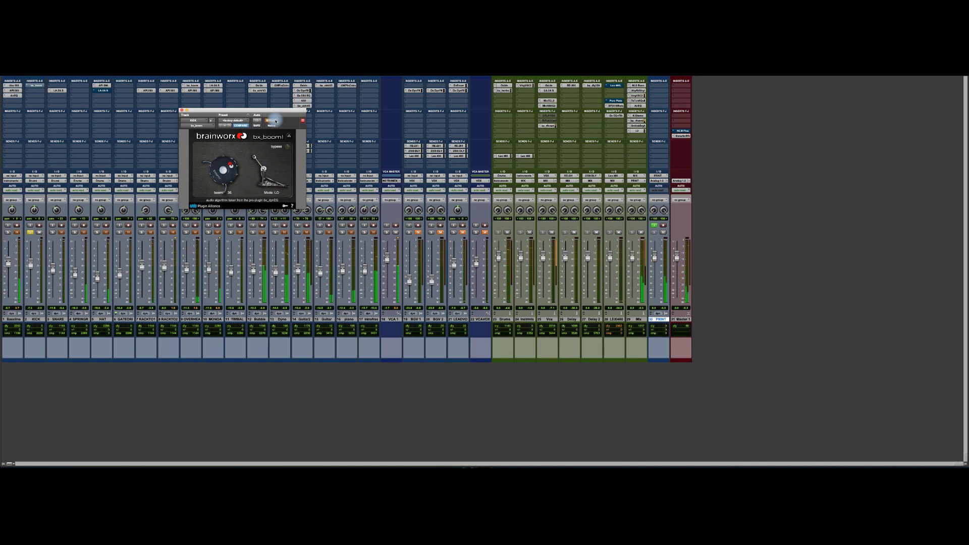
pyautogui.click(272, 120)
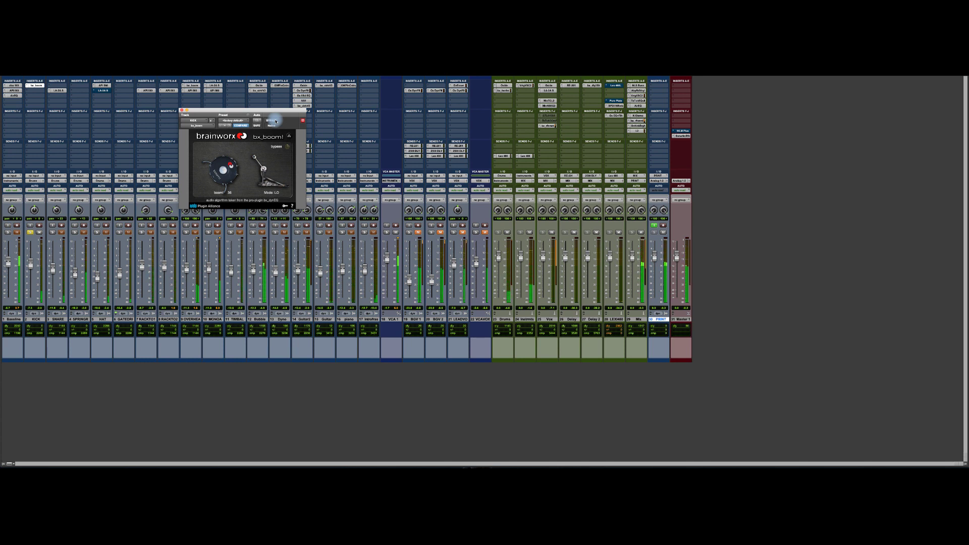
pyautogui.click(272, 121)
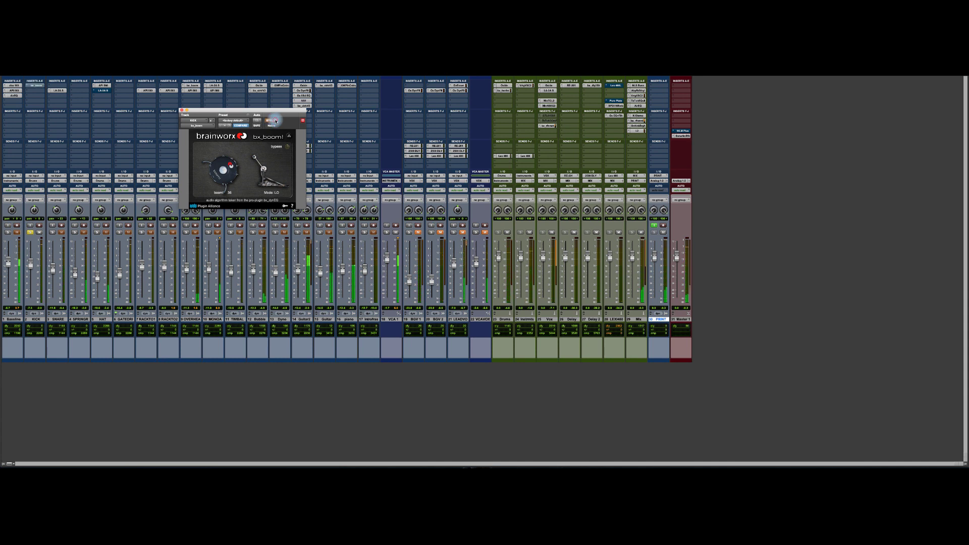
pyautogui.click(276, 122)
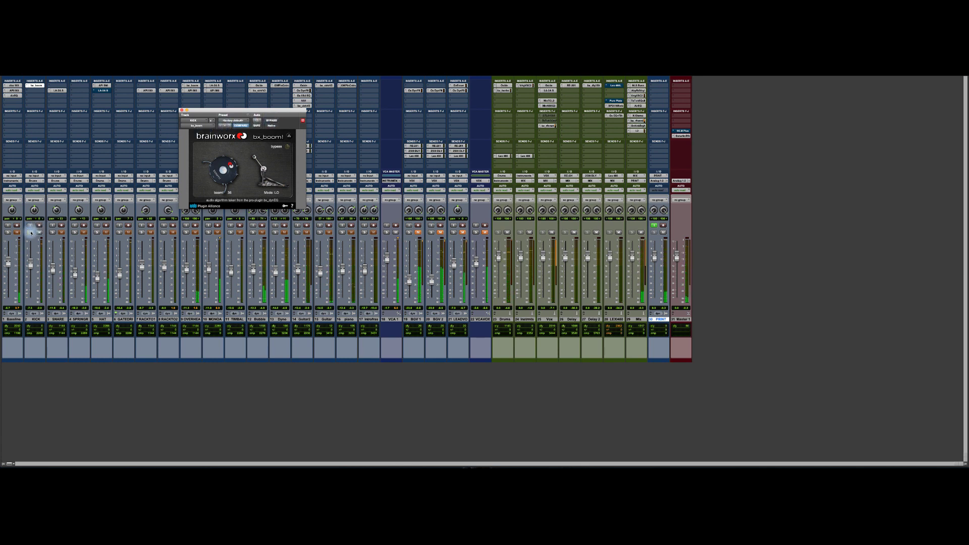
pyautogui.click(30, 233)
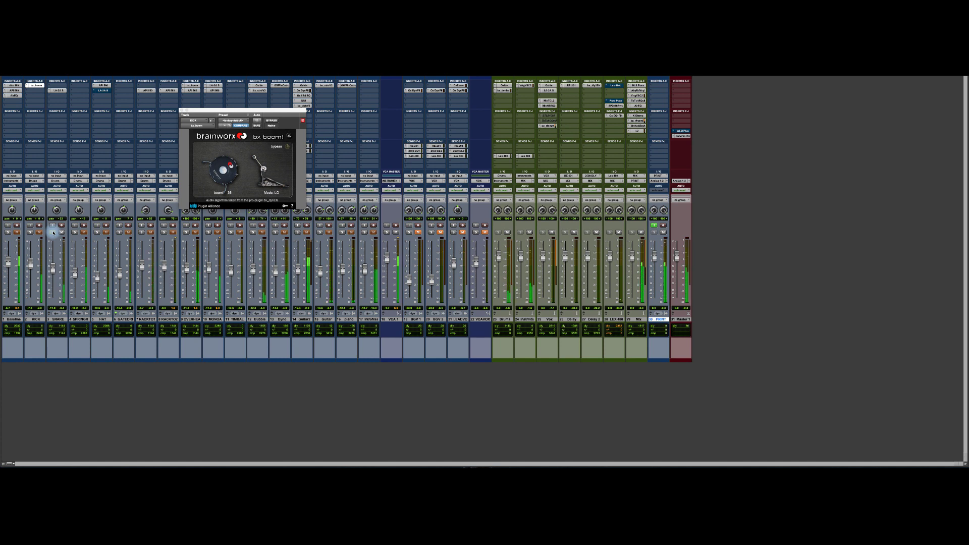
# Solo the SNARE track and compare its Teletronix LA-2A compressor bypassed and active.
pyautogui.click(54, 233)
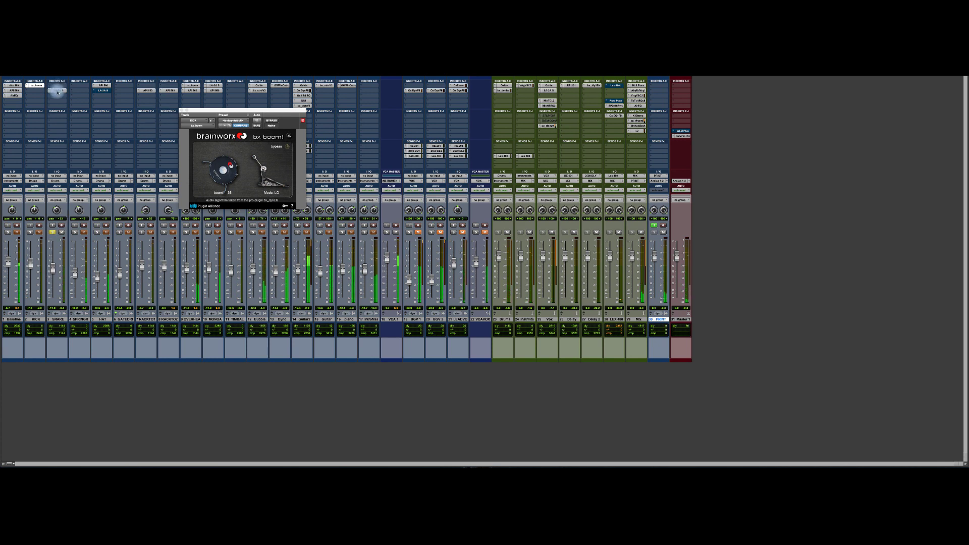
pyautogui.click(58, 91)
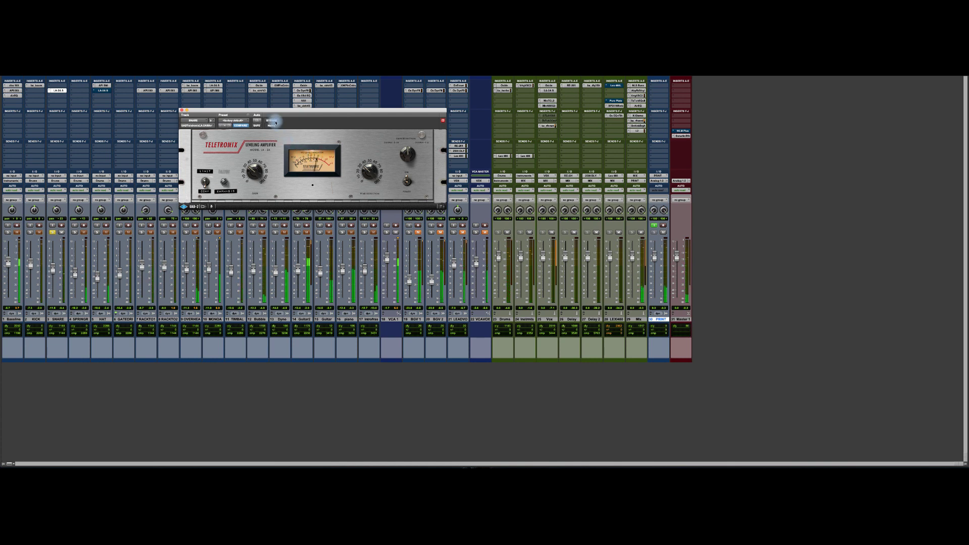
pyautogui.click(273, 120)
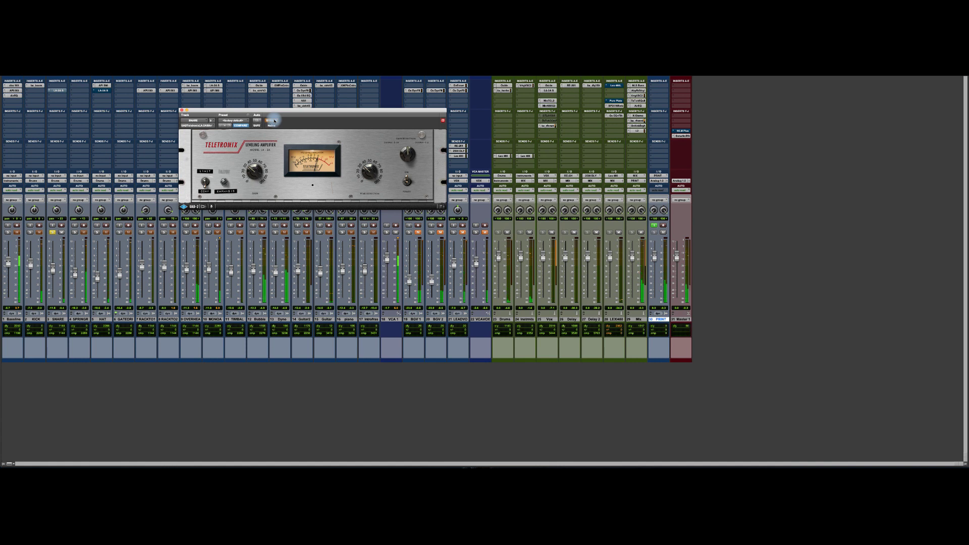
pyautogui.click(275, 120)
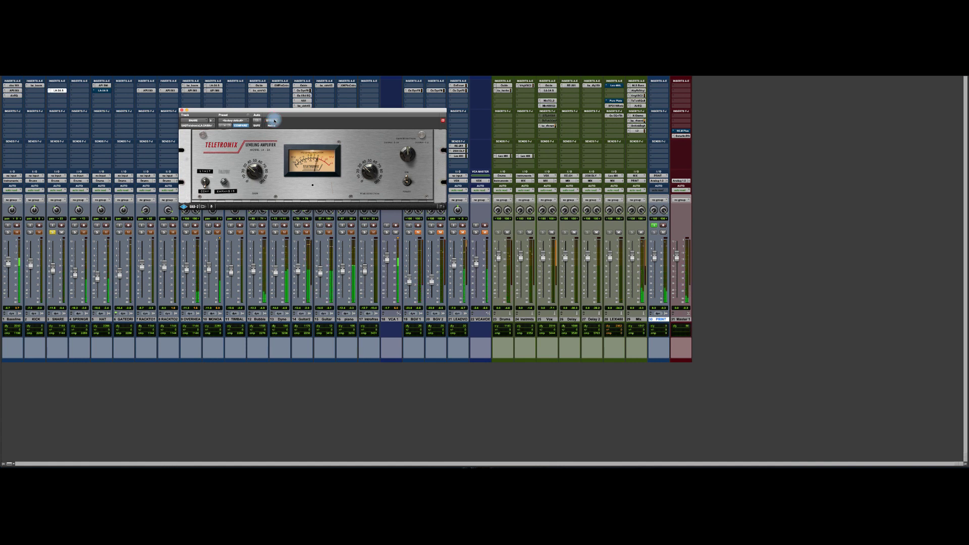
pyautogui.click(271, 122)
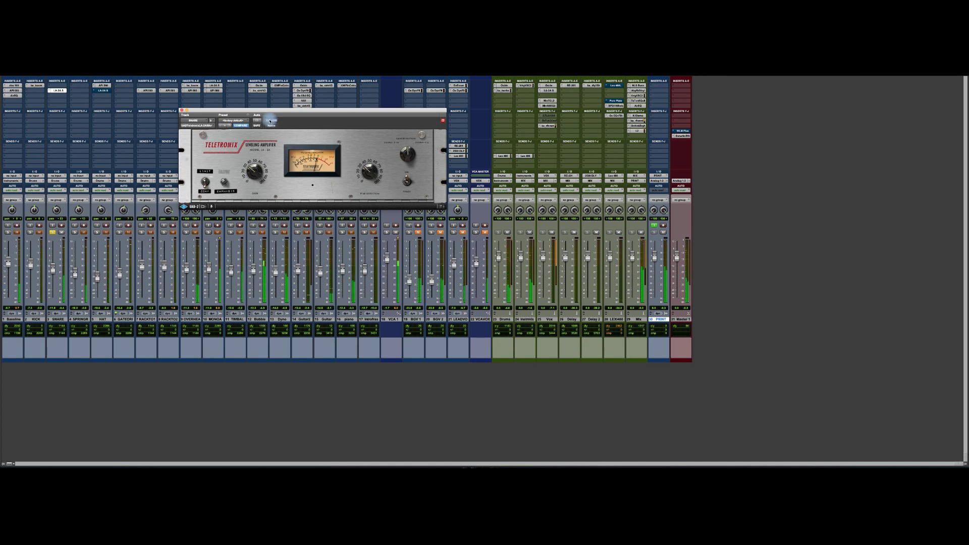
pyautogui.click(183, 111)
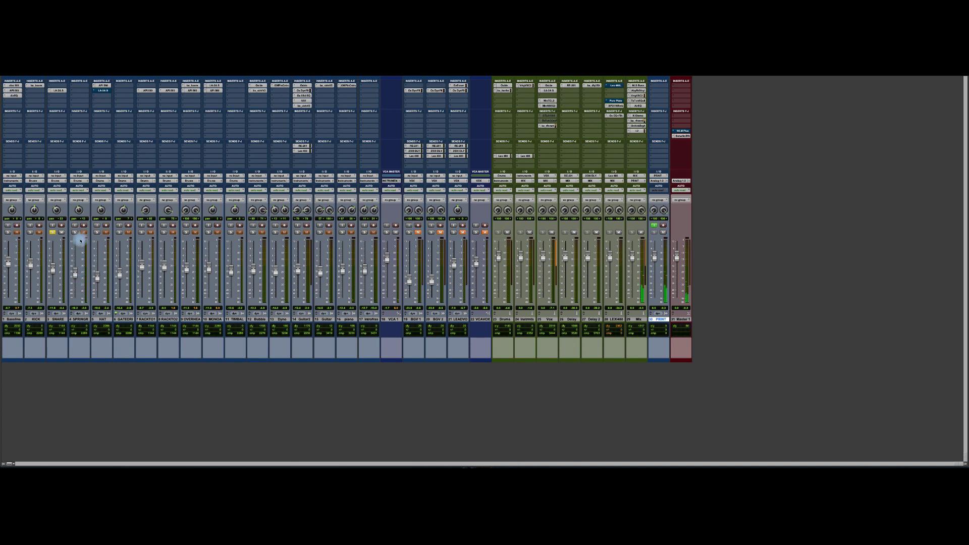
# Audition track 4 in solo, and compare the soloed HAT track's API 560 equalizer bypassed and active.
pyautogui.click(75, 233)
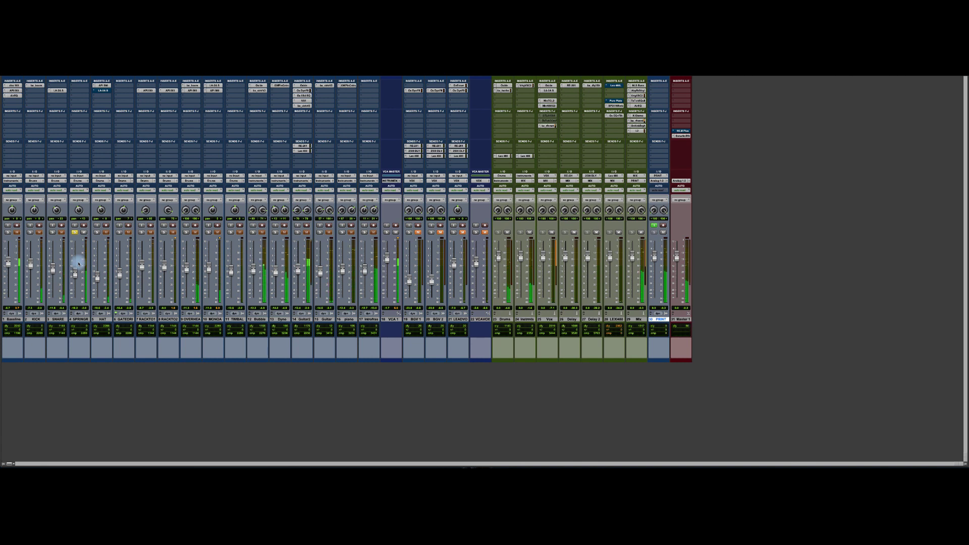
pyautogui.click(76, 234)
pyautogui.click(95, 232)
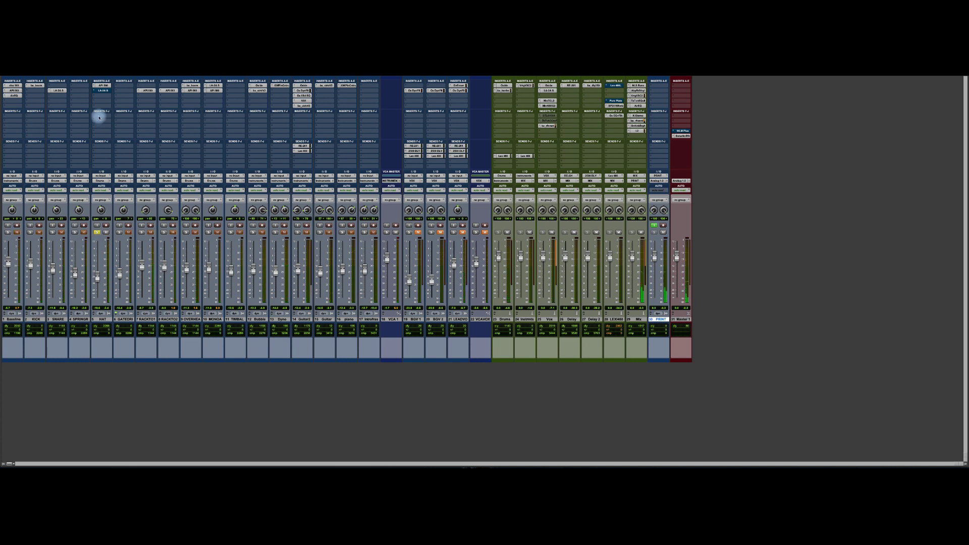
pyautogui.click(103, 87)
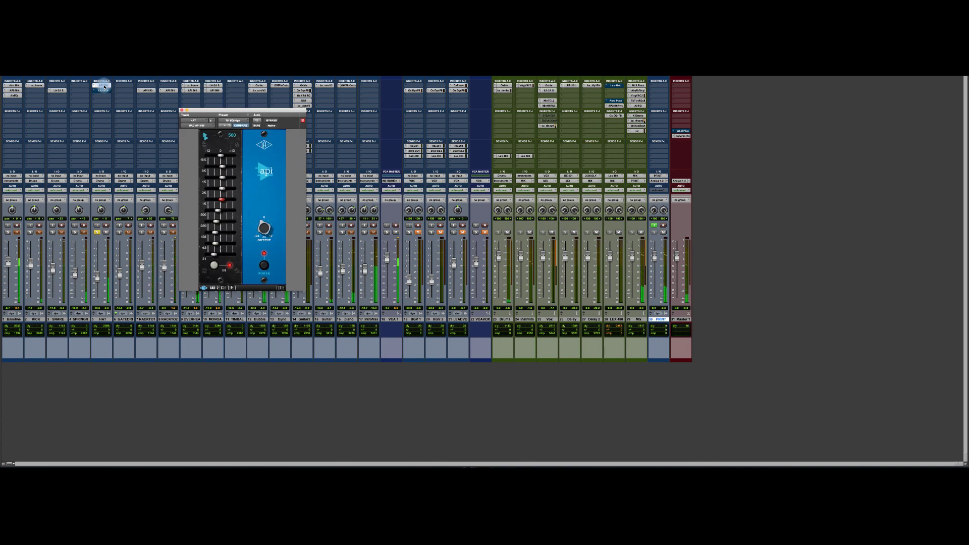
pyautogui.click(275, 122)
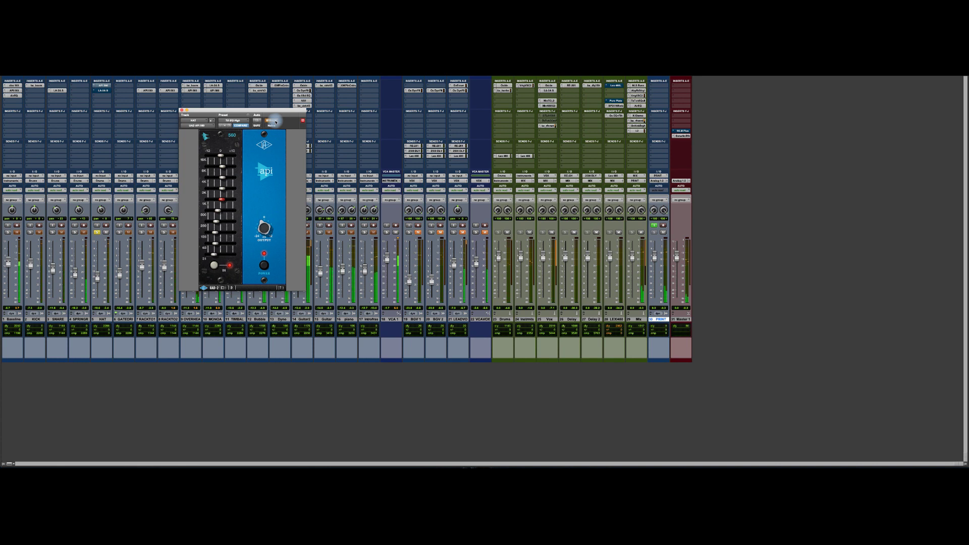
pyautogui.click(275, 122)
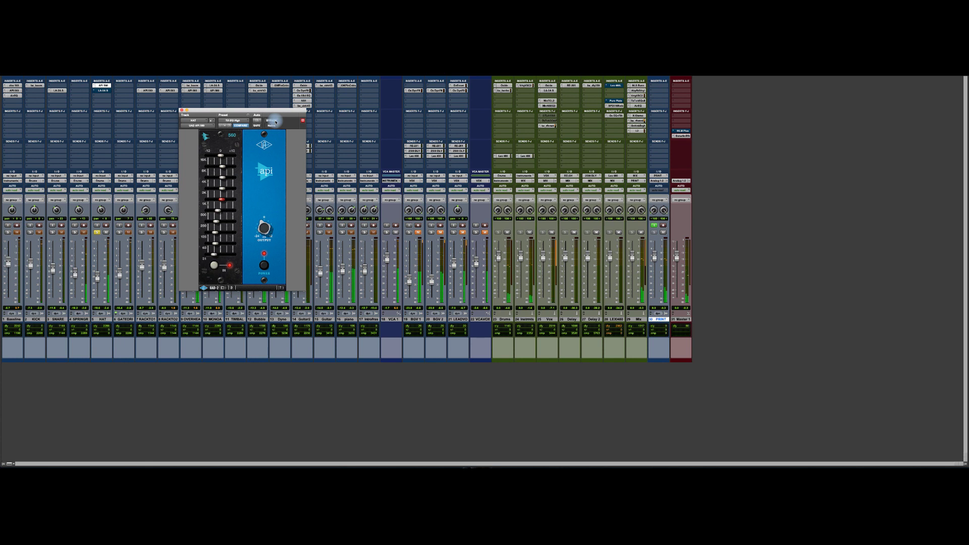
pyautogui.click(182, 110)
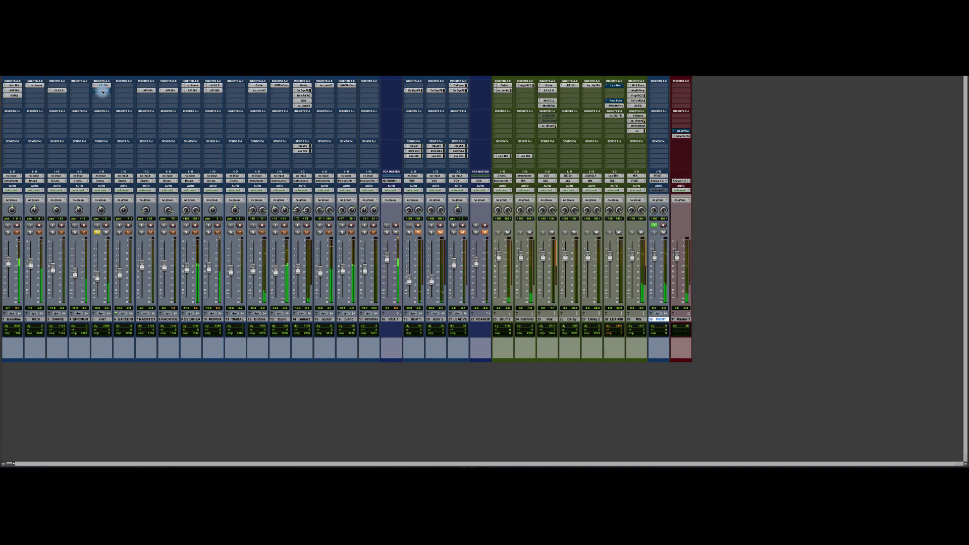
# Make the bypassed LA-2A insert on the HAT track inactive and take the track out of solo.
pyautogui.rightClick(103, 92)
pyautogui.click(111, 99)
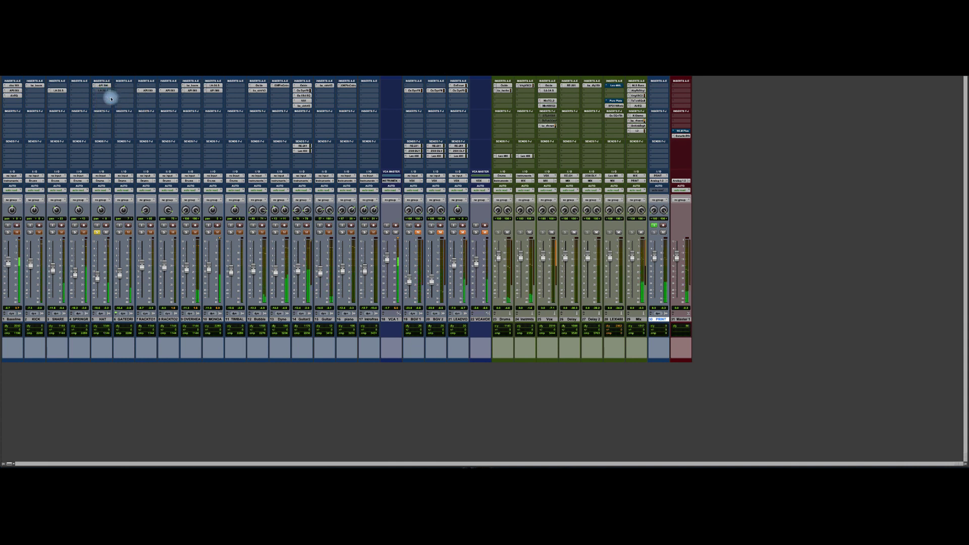
pyautogui.click(98, 233)
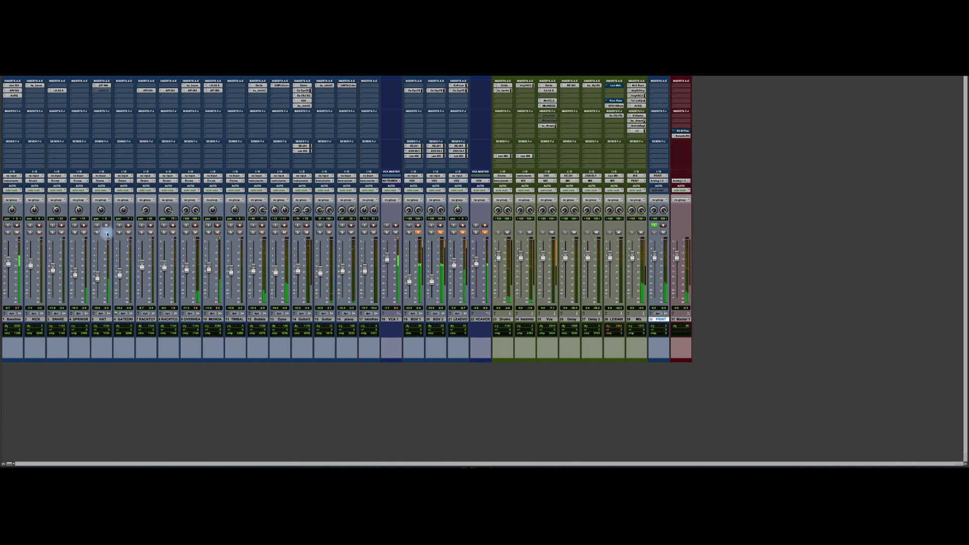
# Audition track 6 in solo, and check the API 560 equalizer on the soloed first rack tom track.
pyautogui.click(119, 232)
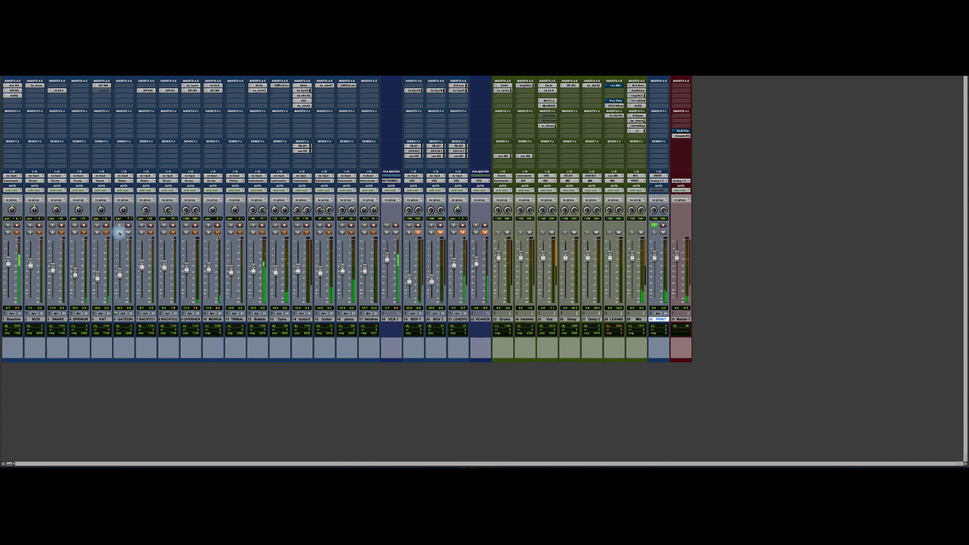
pyautogui.click(120, 232)
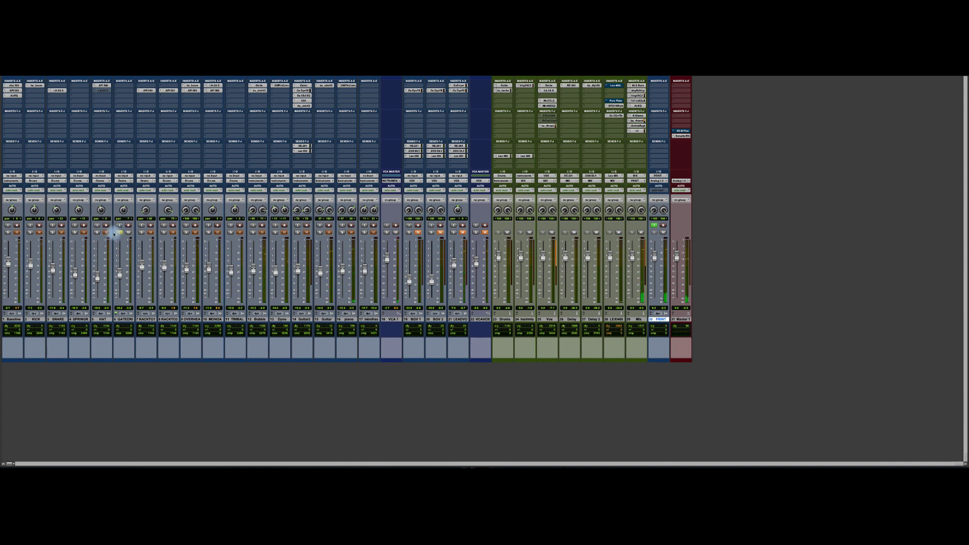
pyautogui.click(142, 232)
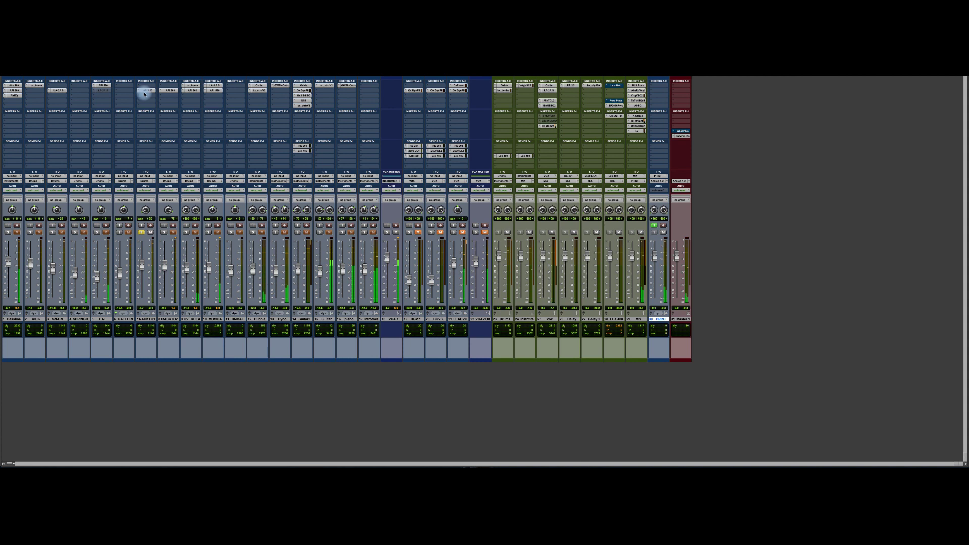
pyautogui.click(146, 90)
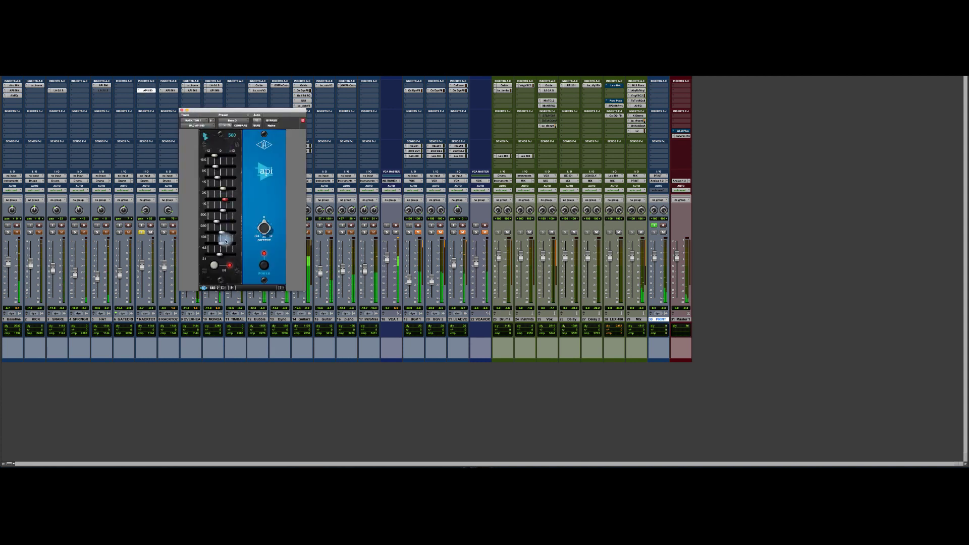
pyautogui.click(272, 122)
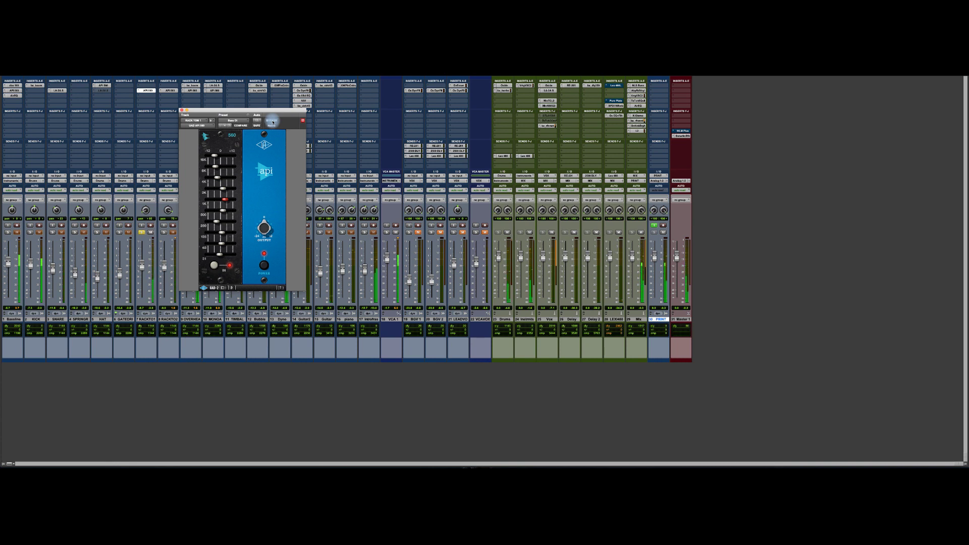
pyautogui.click(183, 111)
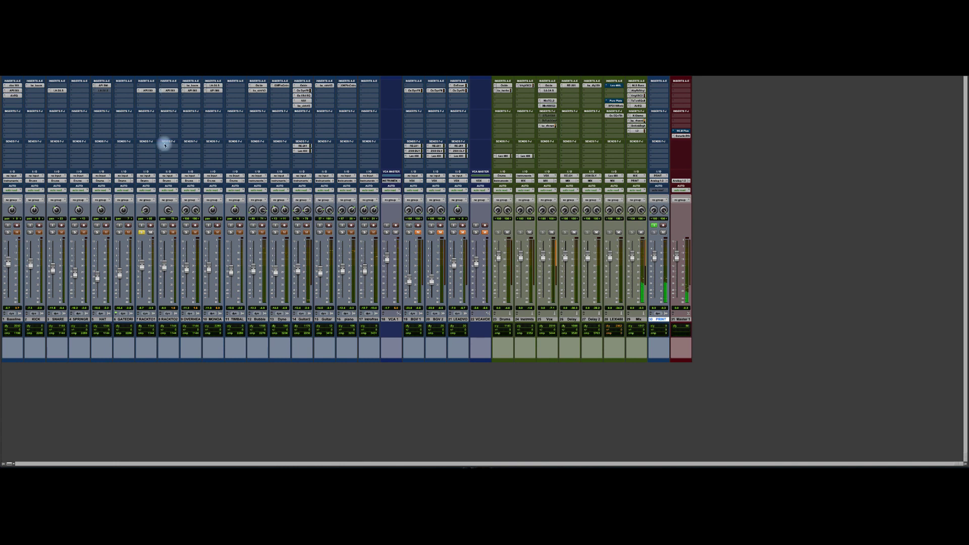
# Audition the second rack tom track in solo and compare its API 560 equalizer bypassed and active.
pyautogui.click(164, 233)
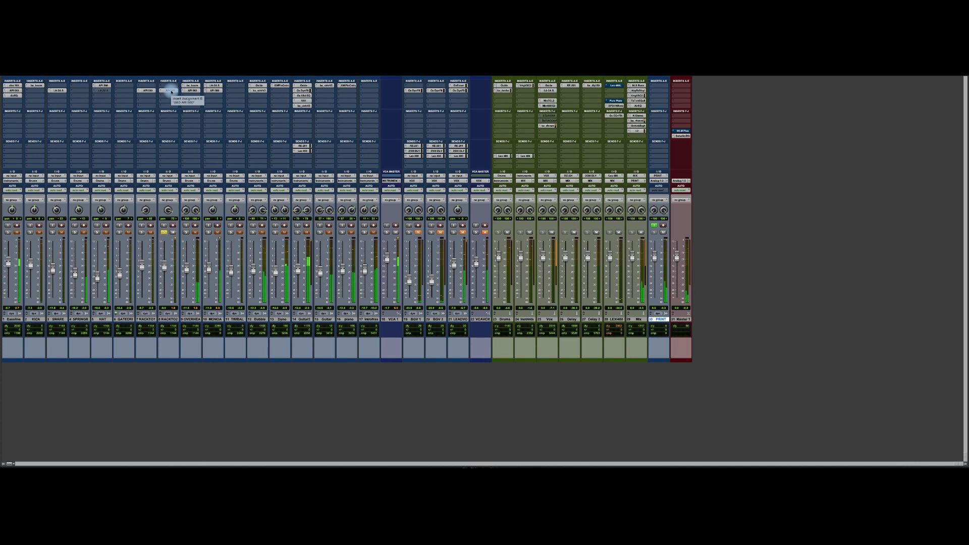
pyautogui.click(171, 92)
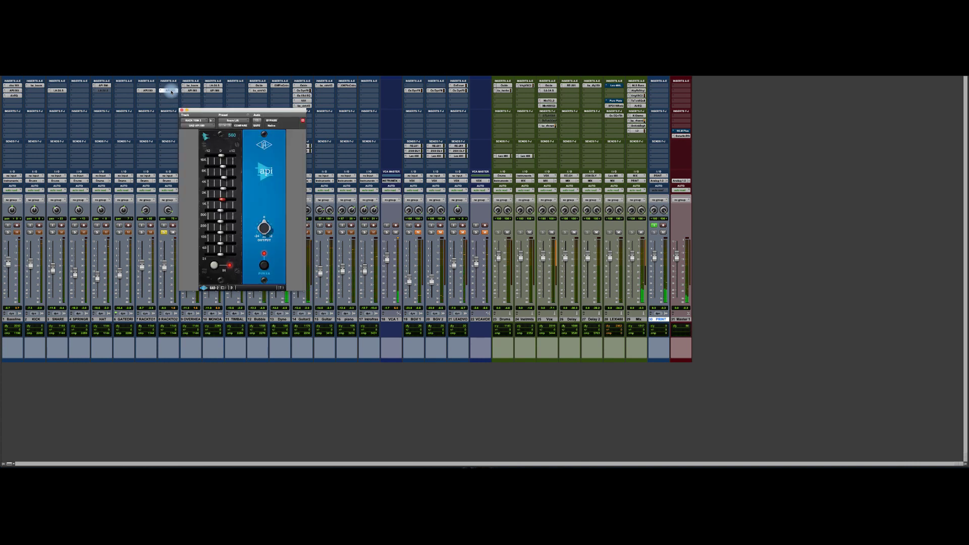
pyautogui.click(270, 121)
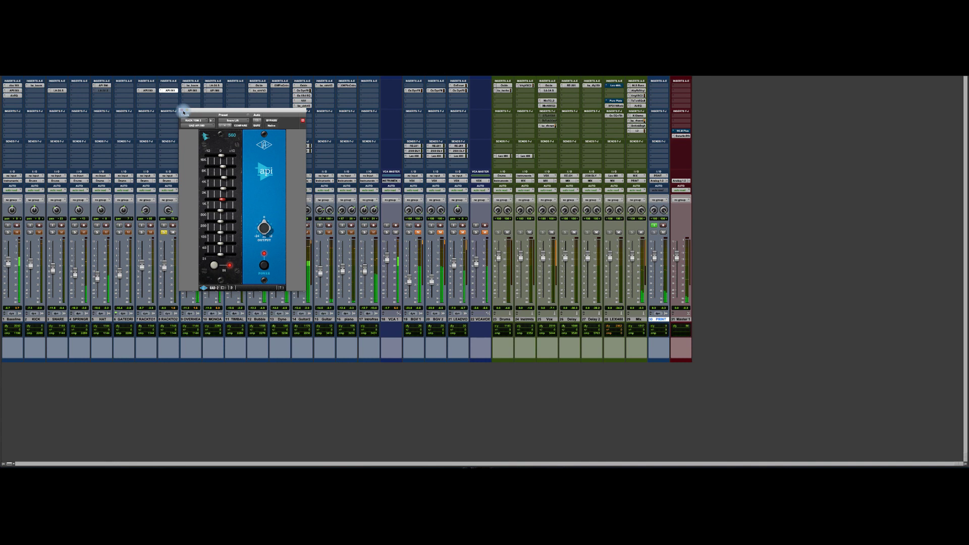
pyautogui.click(184, 112)
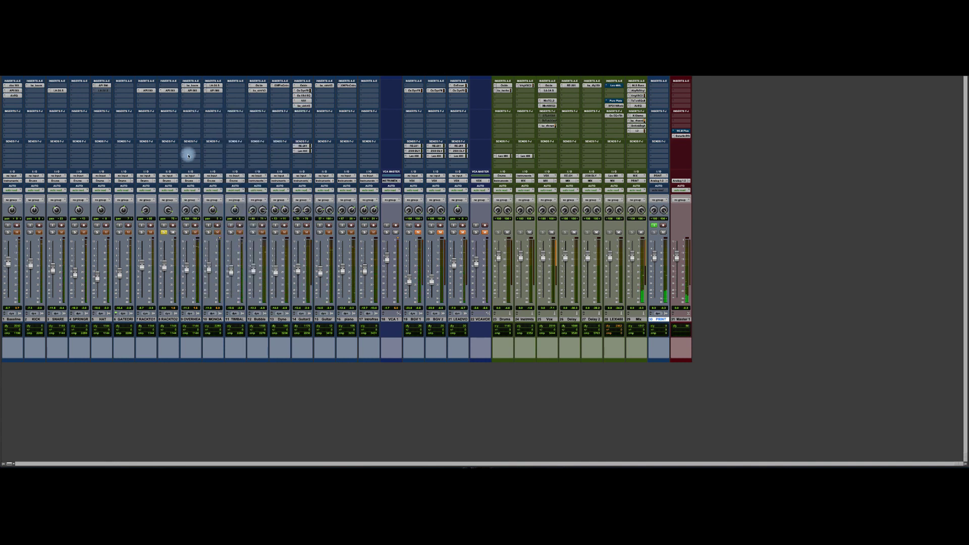
# Solo the overhead track and display its bx_boom! and API 560 plug-ins side by side.
pyautogui.click(196, 87)
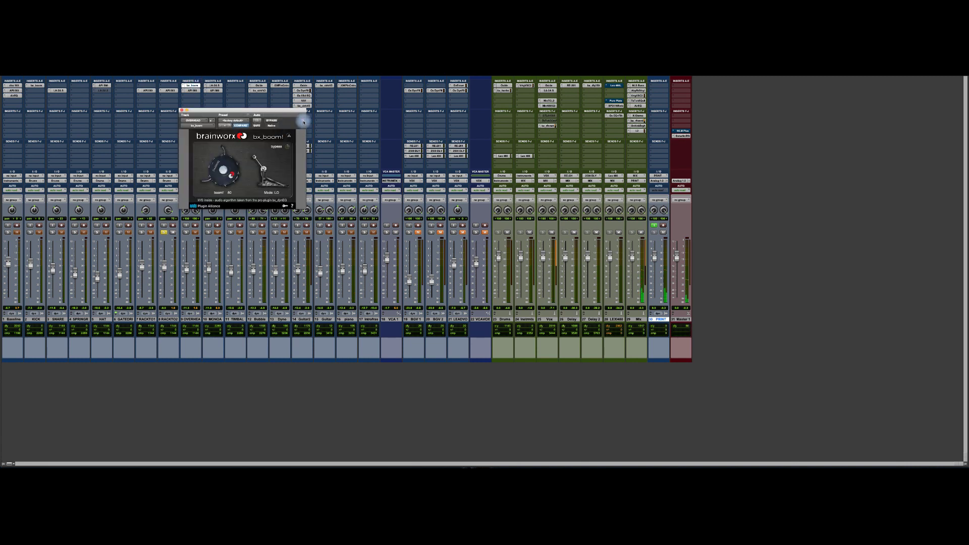
pyautogui.moveTo(283, 109); pyautogui.dragTo(367, 93)
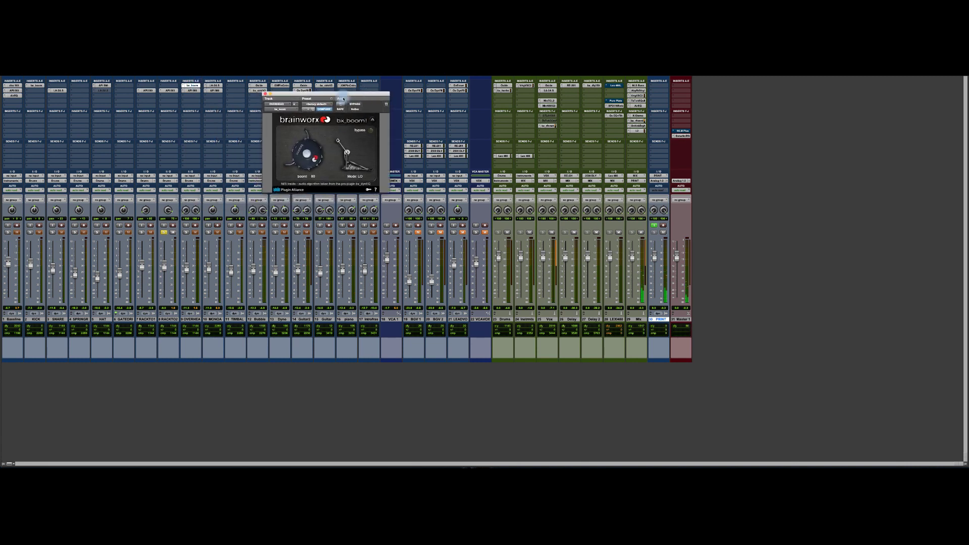
pyautogui.click(195, 91)
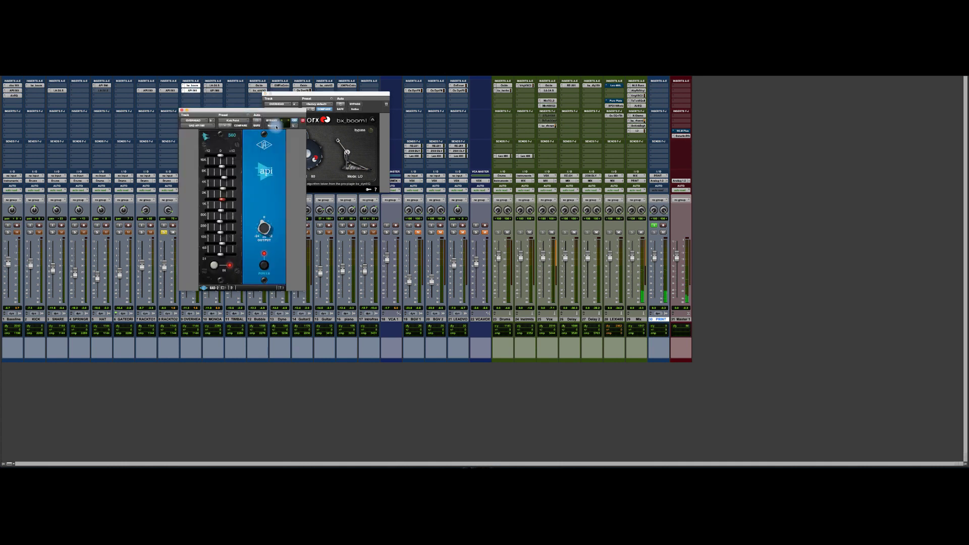
pyautogui.moveTo(283, 112); pyautogui.dragTo(154, 101)
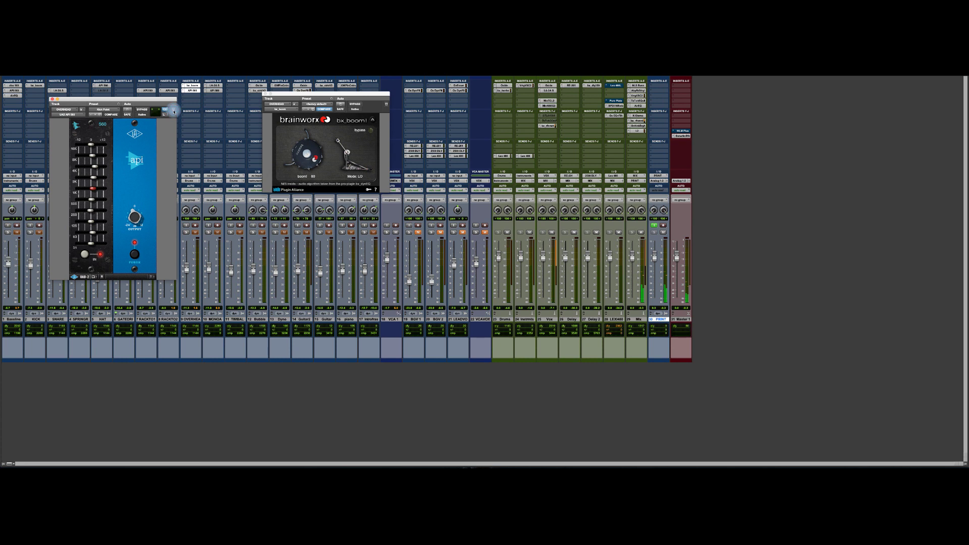
pyautogui.click(187, 234)
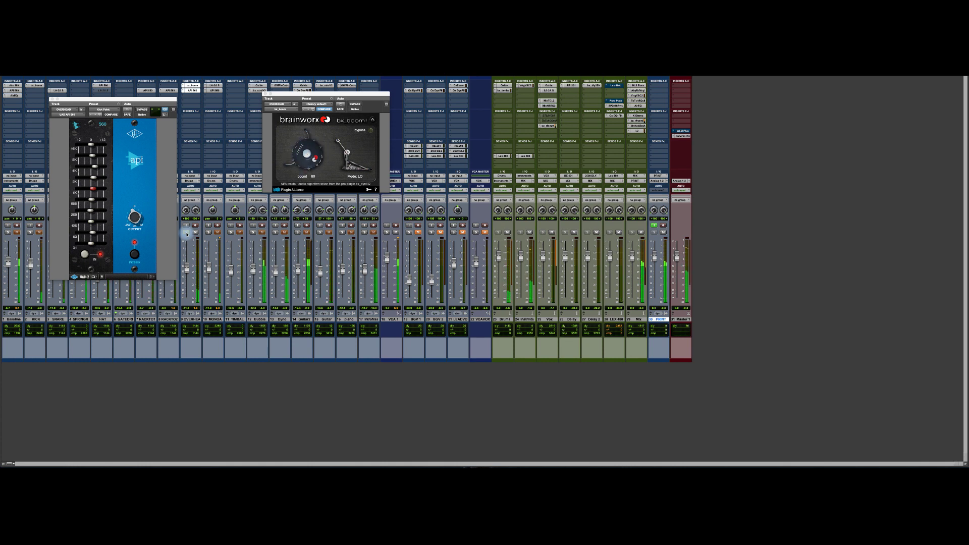
pyautogui.click(187, 233)
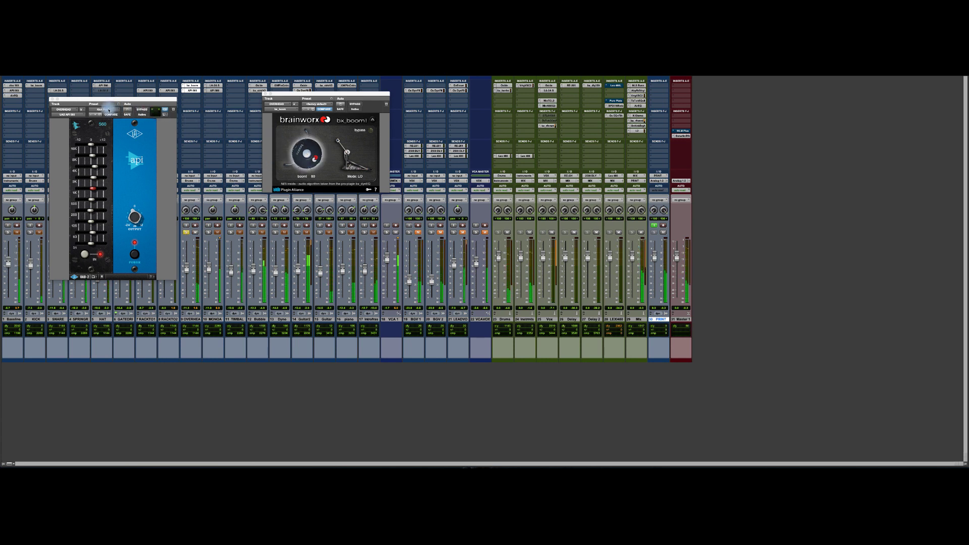
# Compare the overhead track's API 560 and bx_boom! bypassed and active, individually and together, and close both plug-in windows.
pyautogui.click(142, 109)
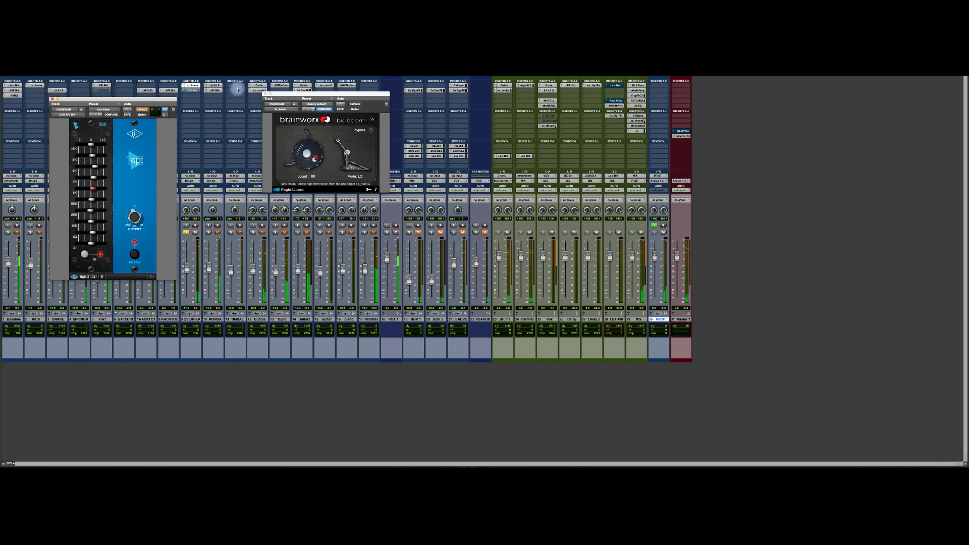
pyautogui.click(359, 105)
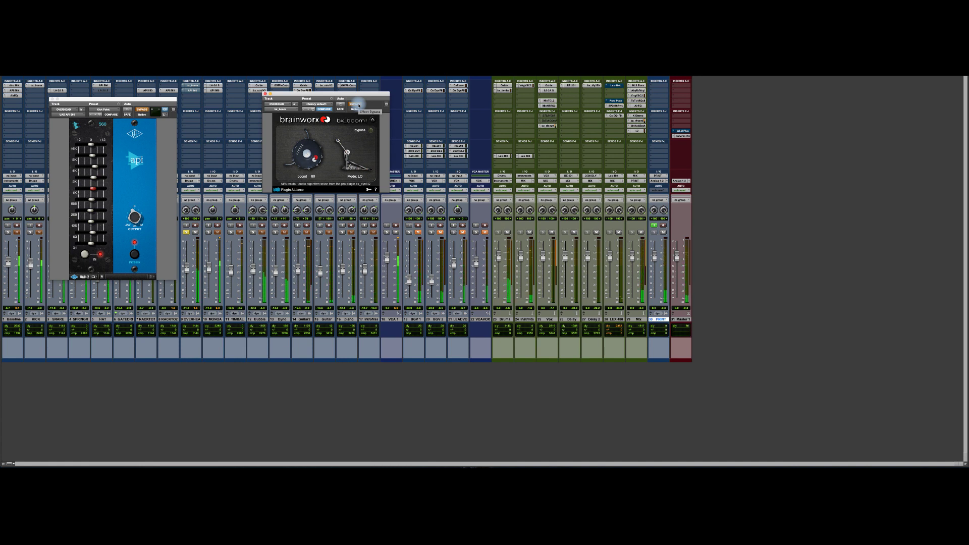
pyautogui.click(356, 104)
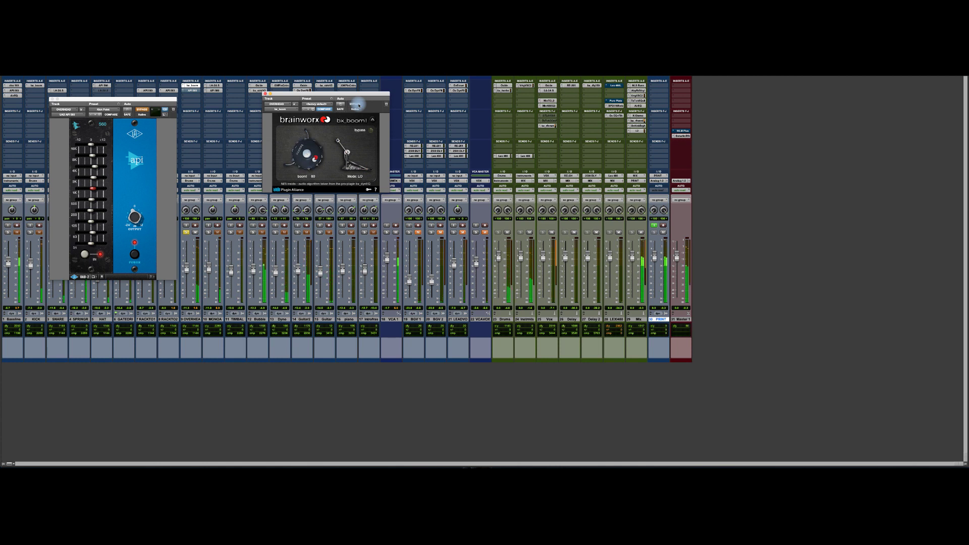
pyautogui.click(143, 110)
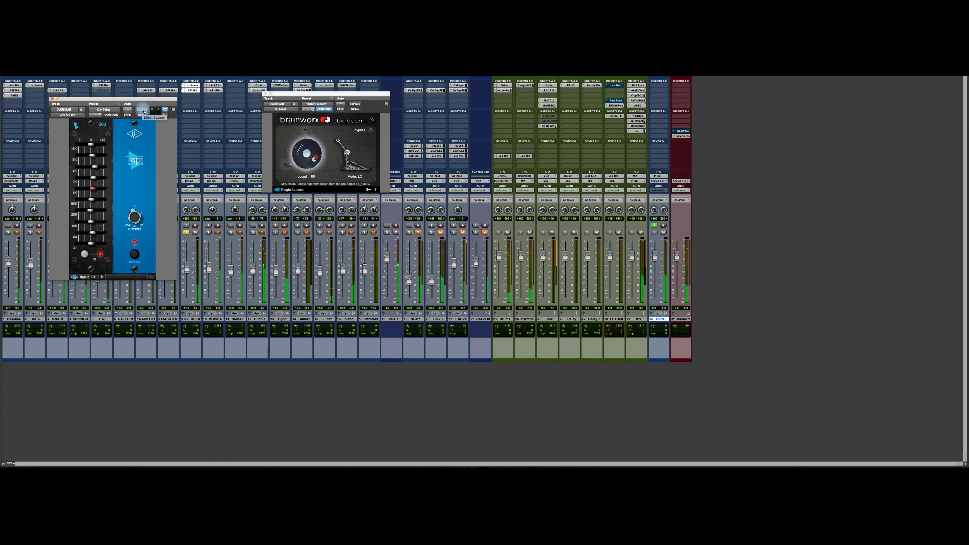
pyautogui.click(359, 104)
pyautogui.click(147, 110)
pyautogui.click(145, 110)
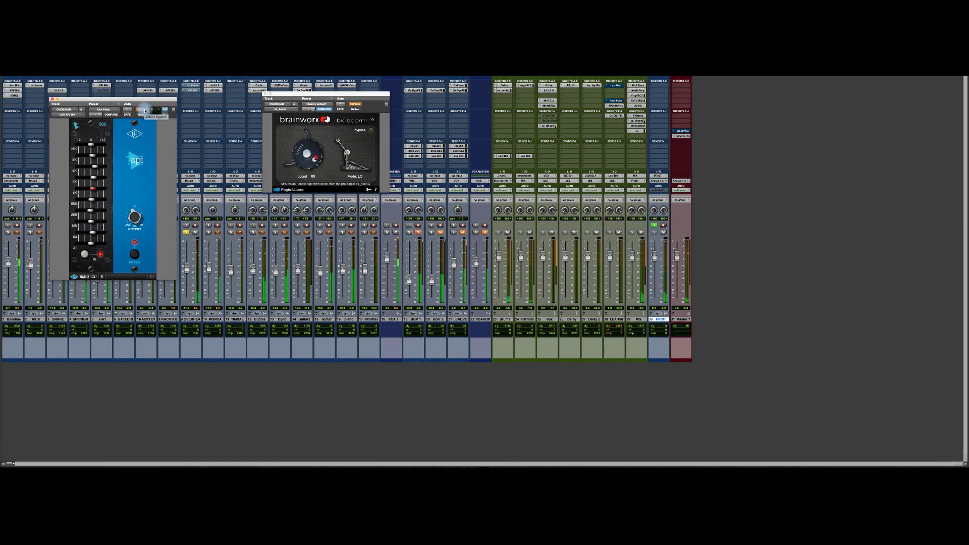
pyautogui.click(145, 111)
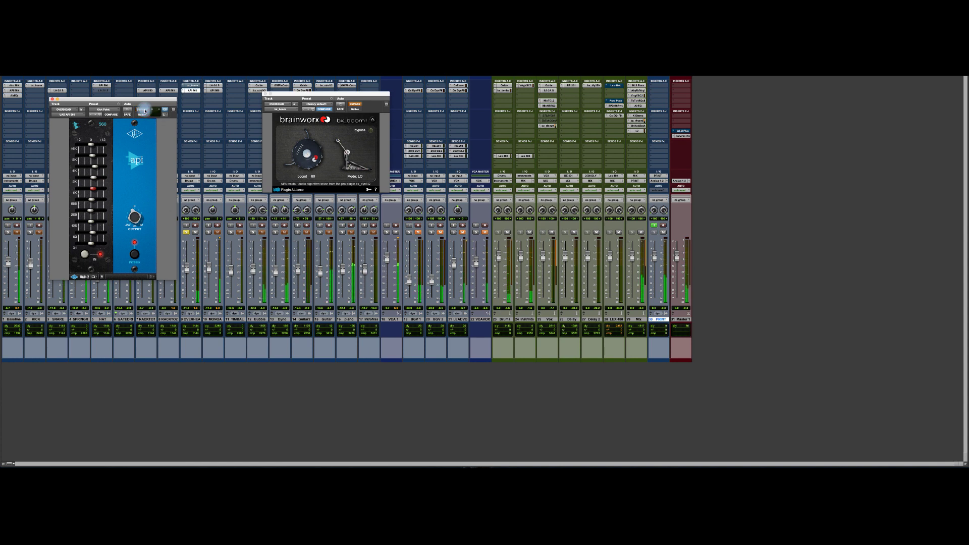
pyautogui.click(356, 104)
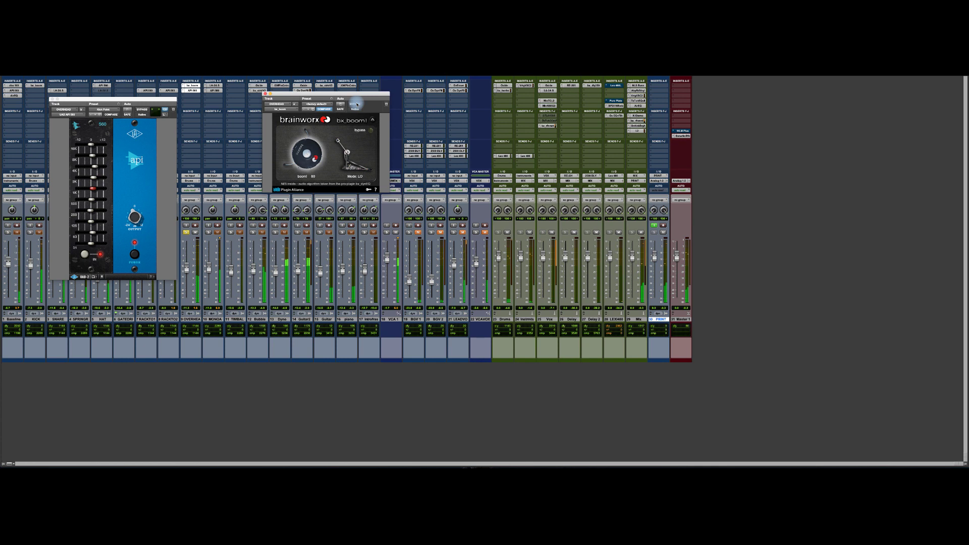
pyautogui.click(266, 96)
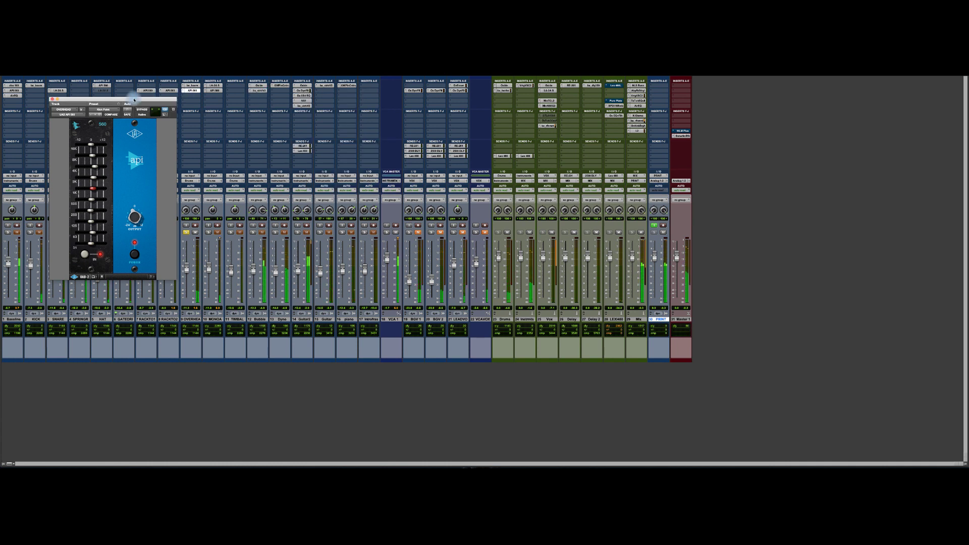
pyautogui.click(52, 99)
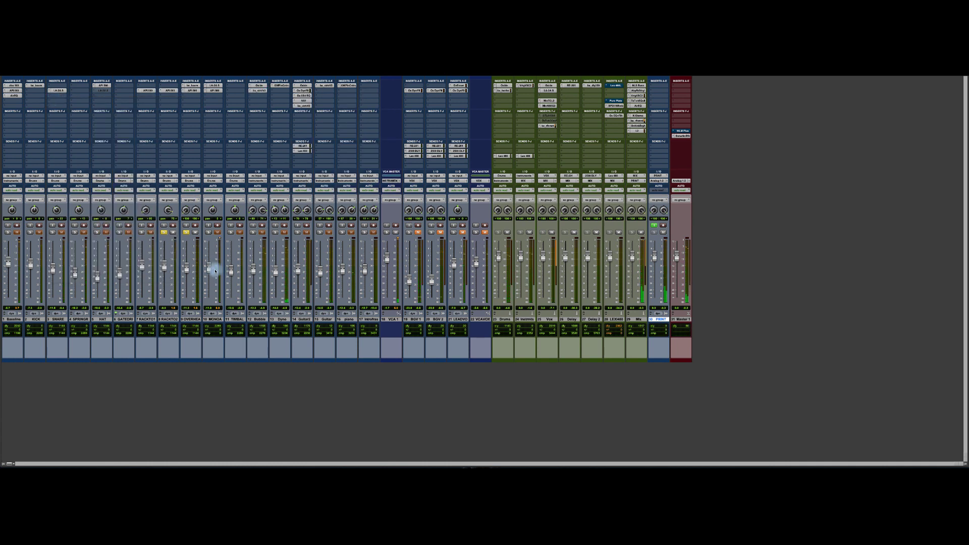
# Solo only track 10, clearing the rack tom and overhead solos, and compare its Teletronix LA-2A compressor bypassed and active.
pyautogui.click(209, 232)
pyautogui.click(186, 233)
pyautogui.click(164, 232)
pyautogui.click(188, 234)
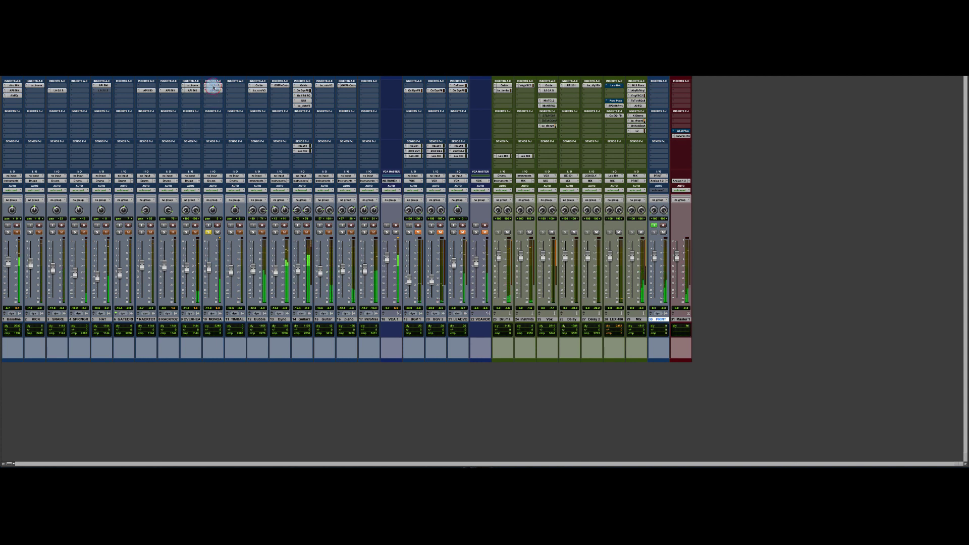
pyautogui.click(213, 86)
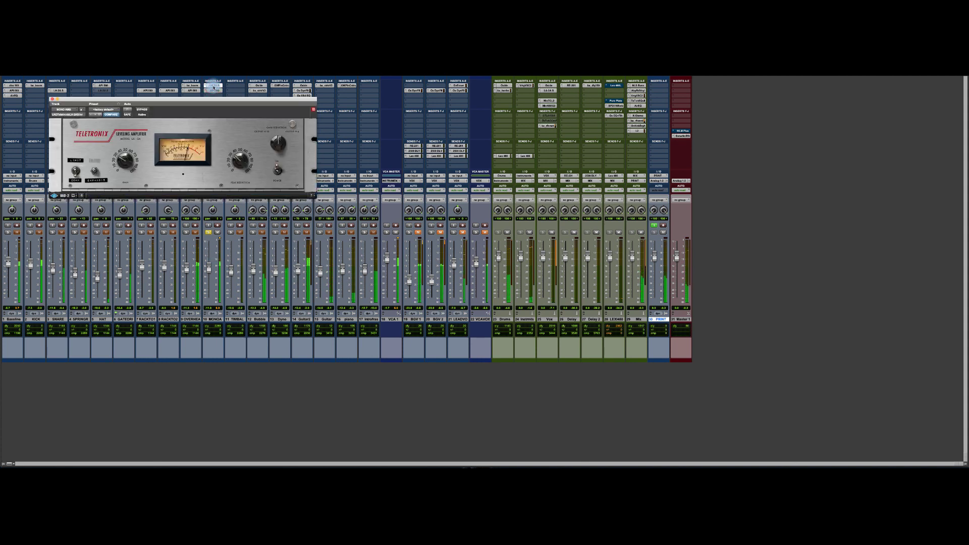
pyautogui.click(142, 110)
pyautogui.moveTo(168, 99); pyautogui.dragTo(422, 92)
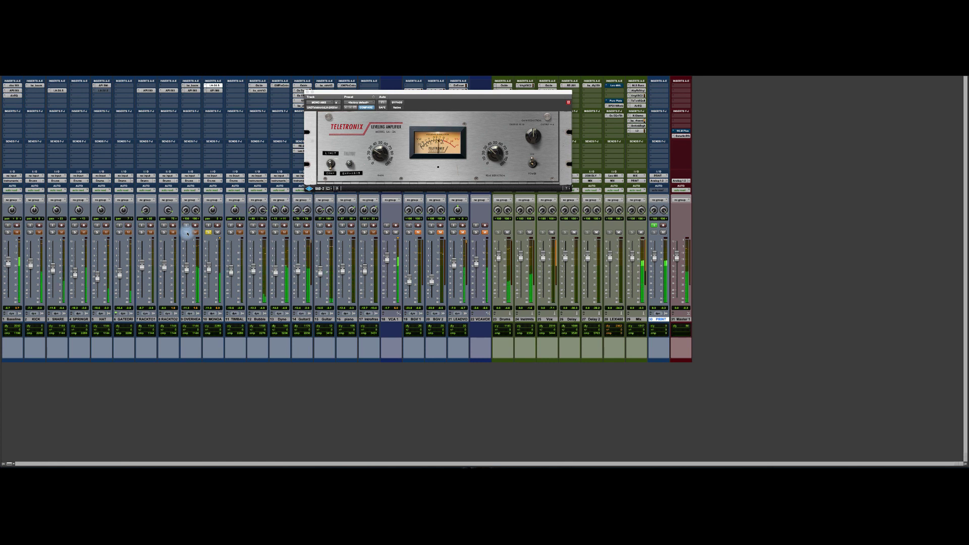
# Audition track 11 in solo in place of track 10 and close the LA-2A plug-in window.
pyautogui.click(209, 232)
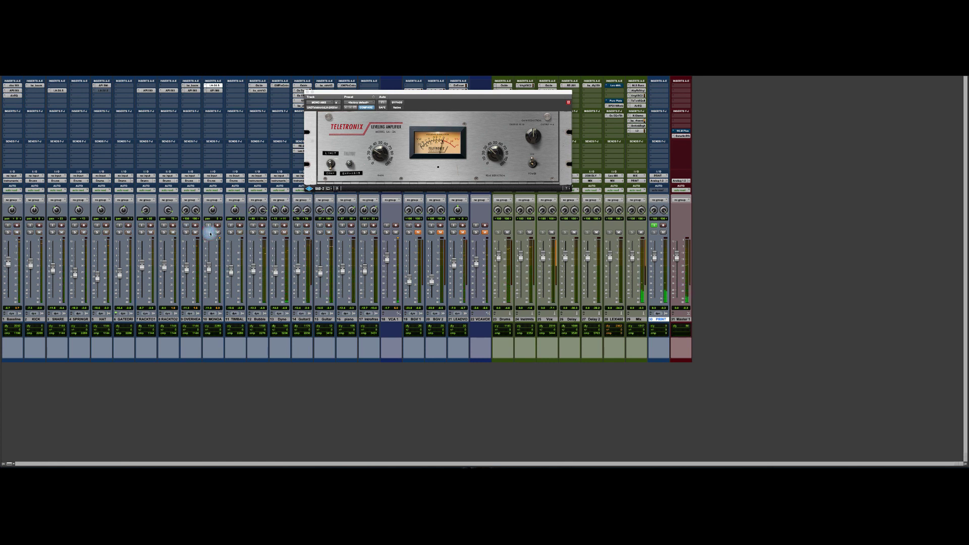
pyautogui.click(231, 232)
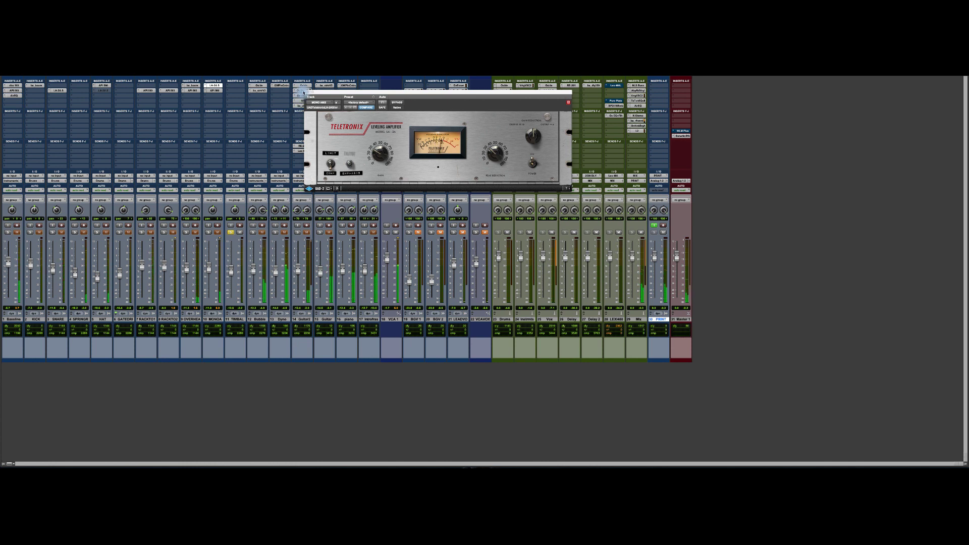
pyautogui.click(307, 94)
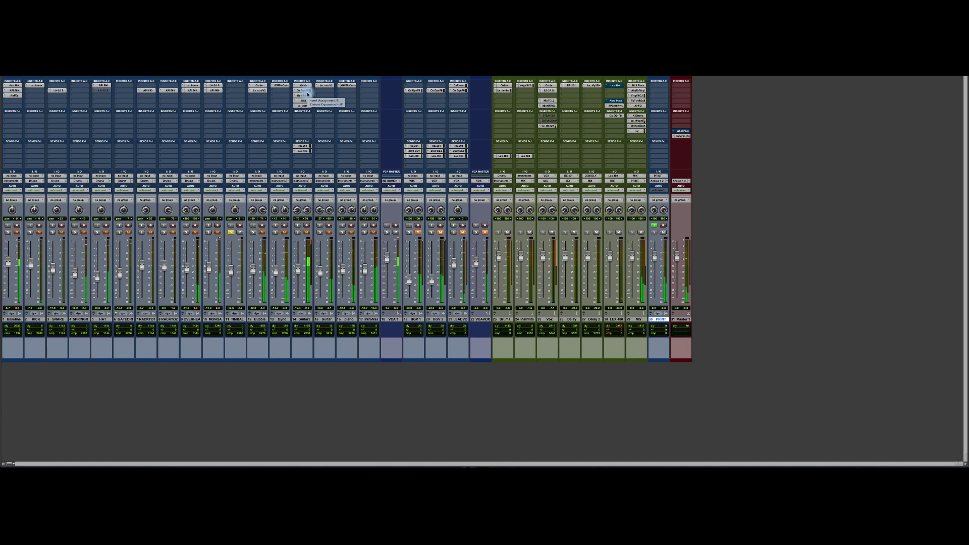
pyautogui.click(303, 124)
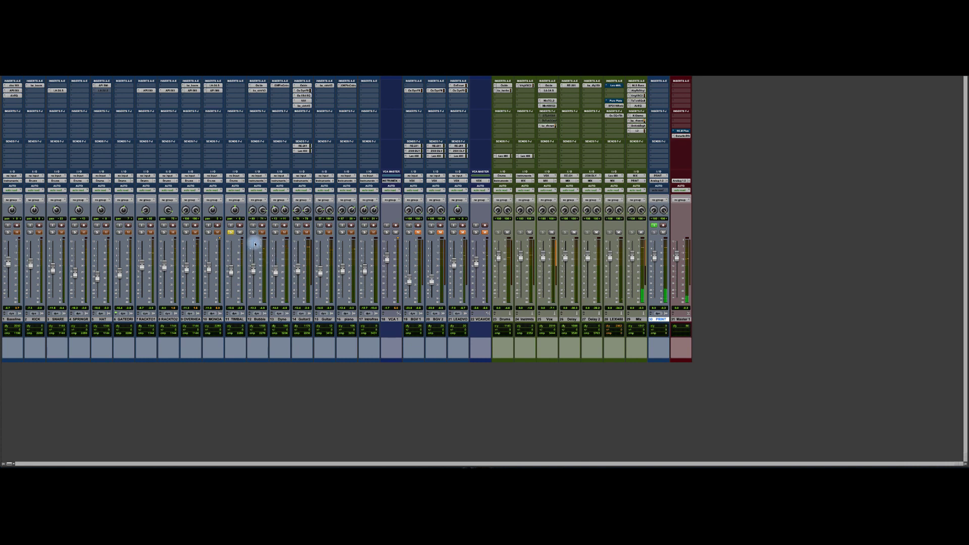
# Solo only the Bubble track and display its Studer tape and bx_saturator V2 plug-ins side by side.
pyautogui.click(253, 232)
pyautogui.click(232, 233)
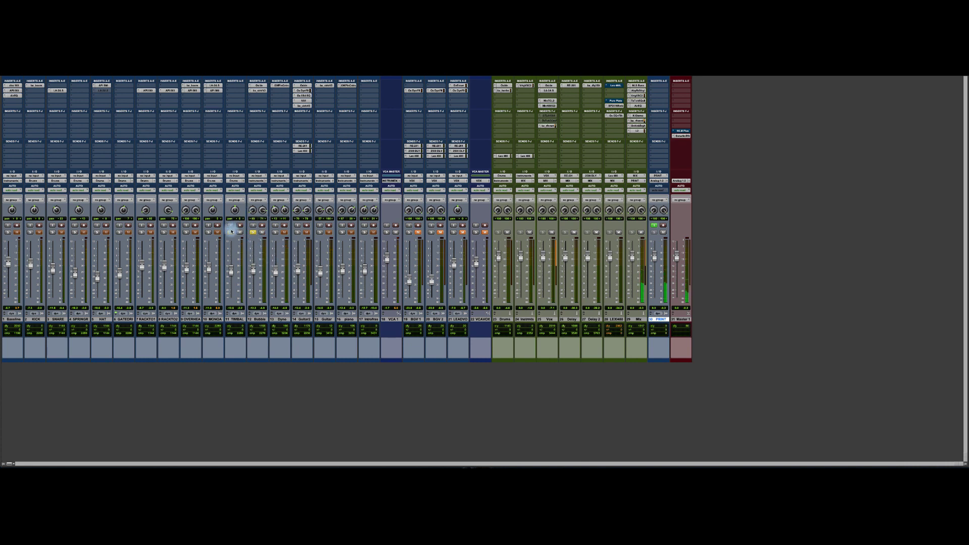
pyautogui.click(261, 86)
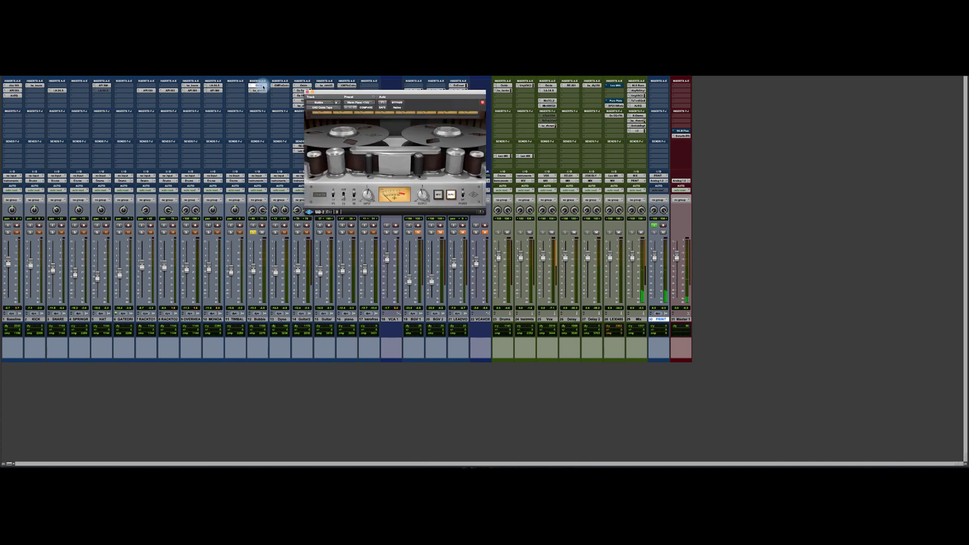
pyautogui.moveTo(334, 91); pyautogui.dragTo(70, 80)
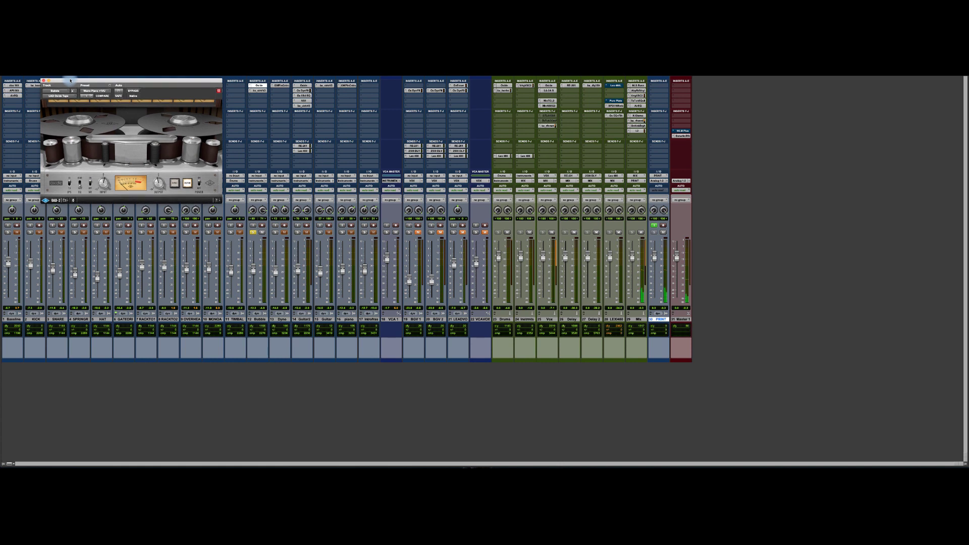
pyautogui.click(259, 91)
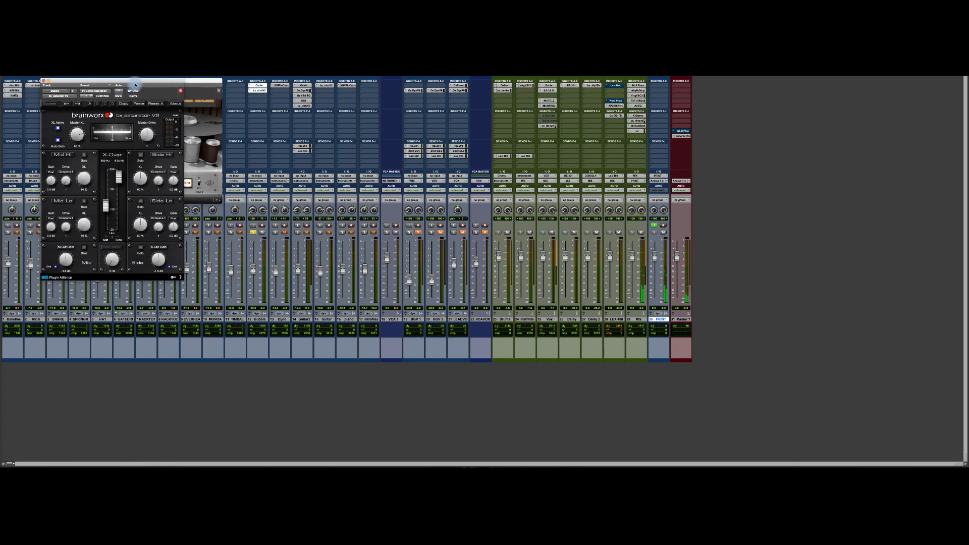
pyautogui.moveTo(137, 82); pyautogui.dragTo(382, 94)
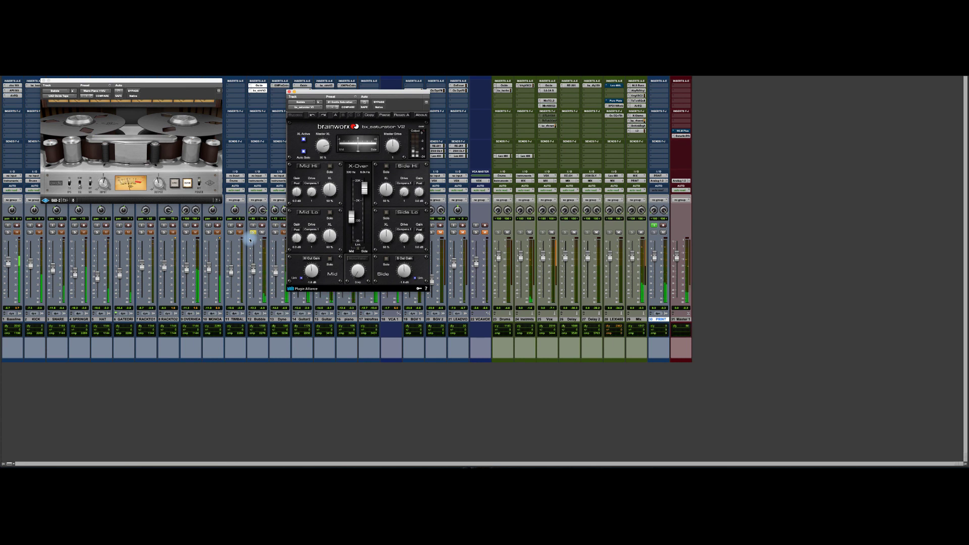
pyautogui.moveTo(328, 92); pyautogui.dragTo(352, 85)
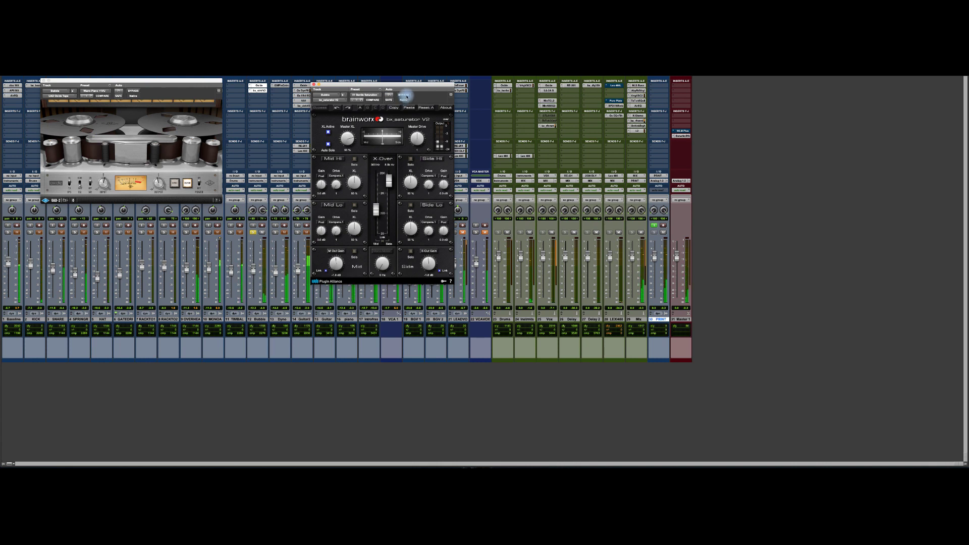
# Compare the Bubble track's Studer tape and bx_saturator V2 plug-ins bypassed and active.
pyautogui.click(137, 92)
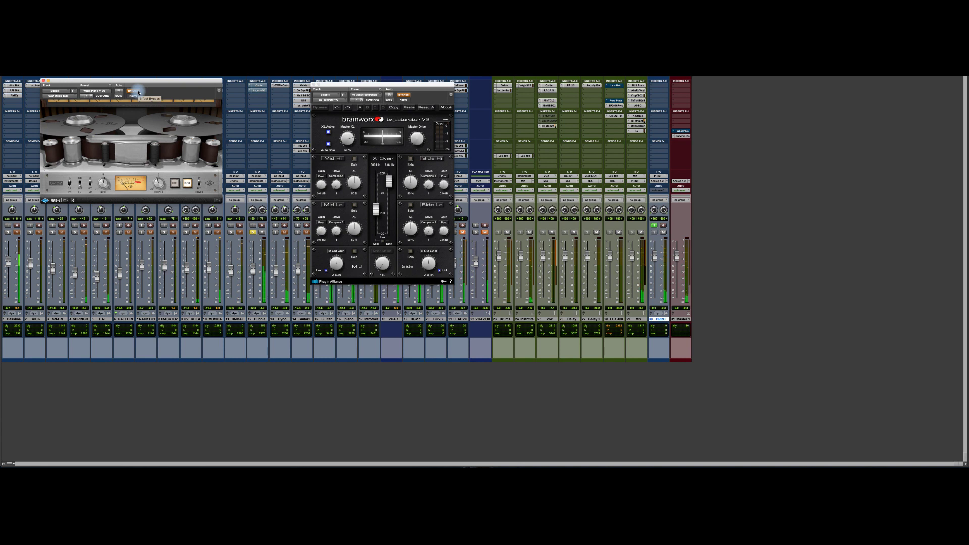
pyautogui.click(139, 92)
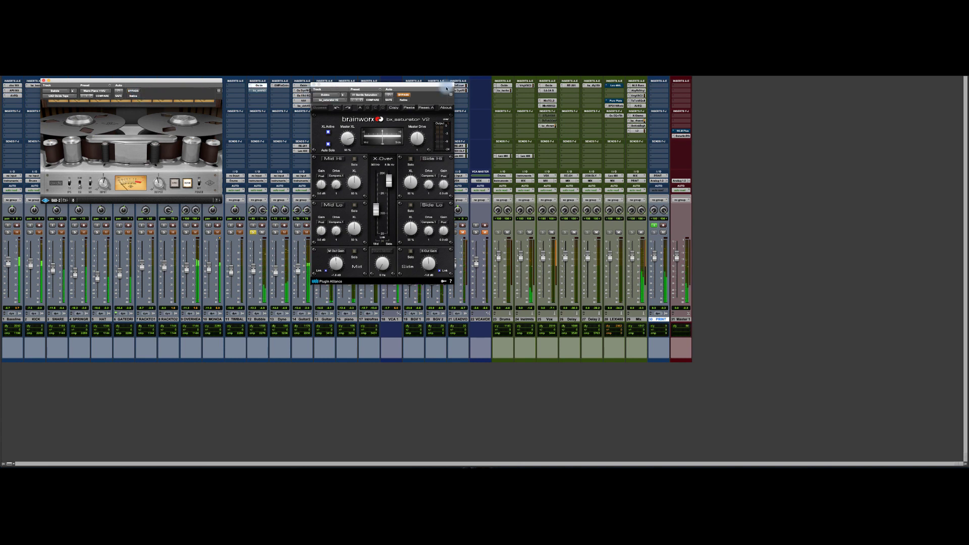
pyautogui.click(408, 96)
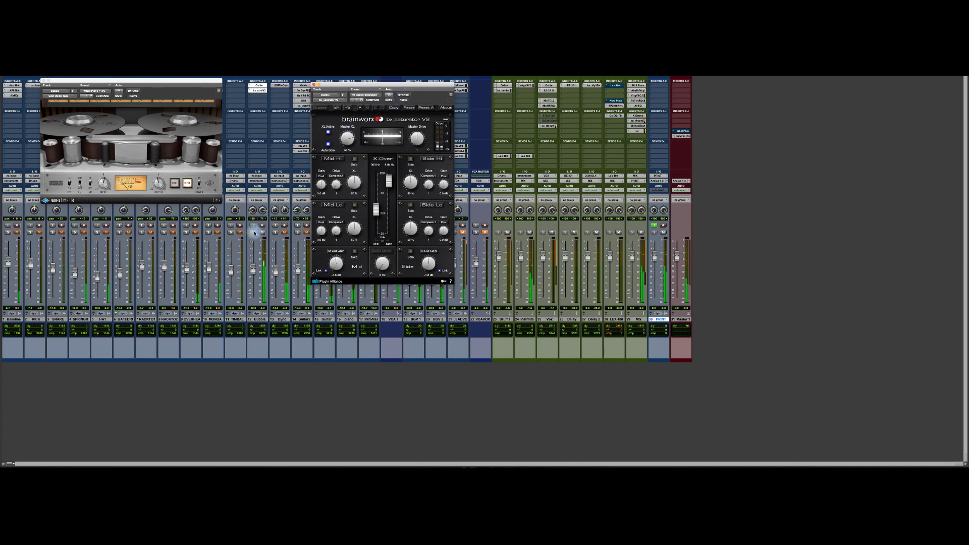
# Bypass both of the Bubble track's inserts once more, reactivate them, and stop playback.
pyautogui.keyDown('super'); pyautogui.click(262, 88); pyautogui.keyUp('super')
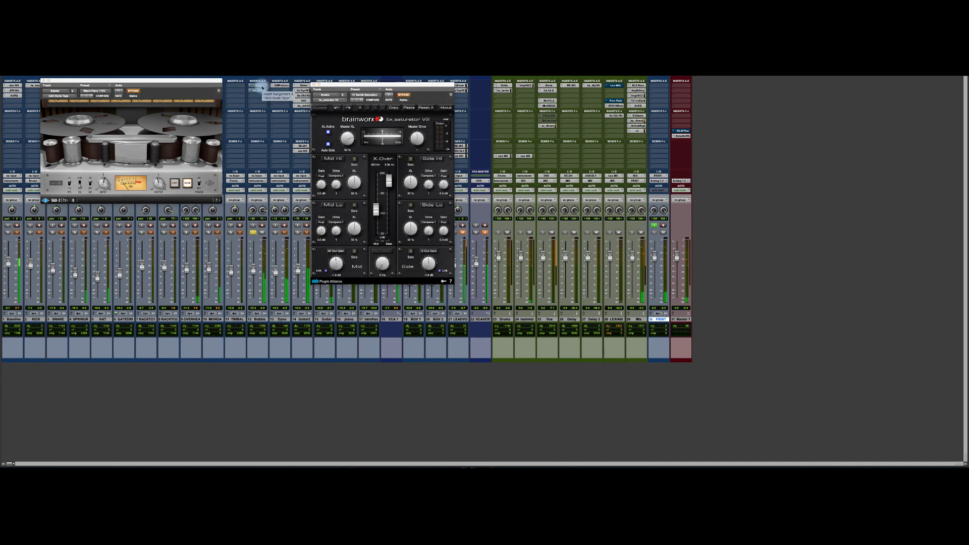
pyautogui.keyDown('super'); pyautogui.click(262, 88); pyautogui.keyUp('super')
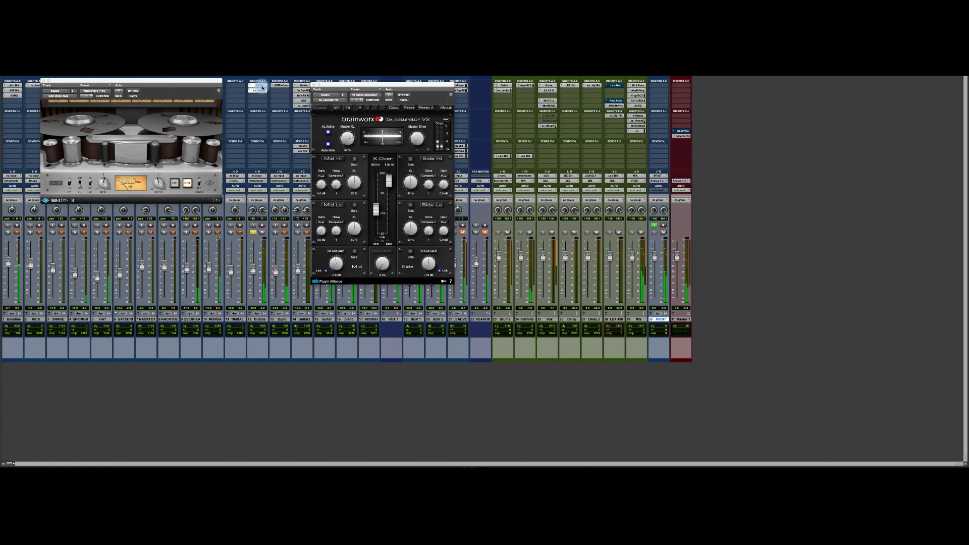
pyautogui.press('space')
# Solo track 13 in place of Bubble and replace the open plug-in windows with its PianoCentric plug-in, placed clear of the track.
pyautogui.click(276, 232)
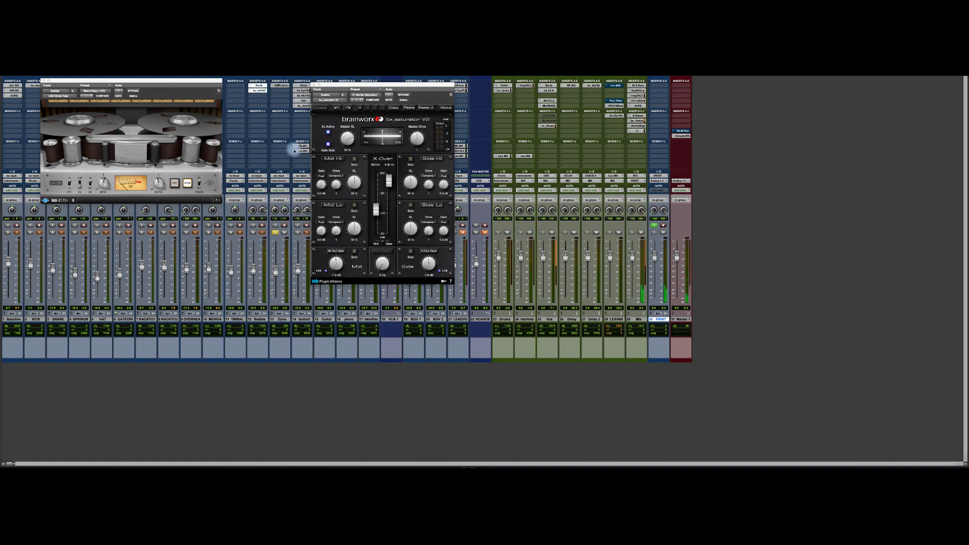
pyautogui.click(315, 84)
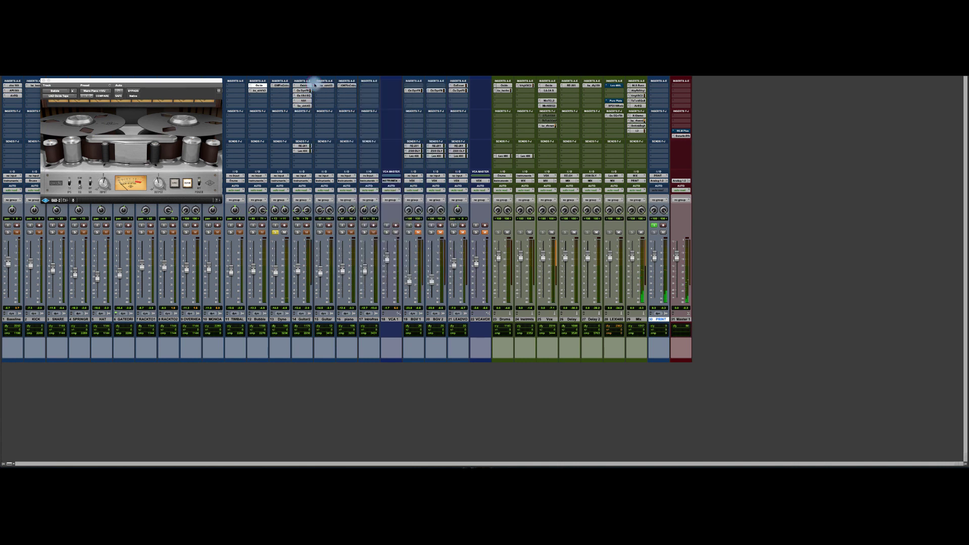
pyautogui.click(44, 82)
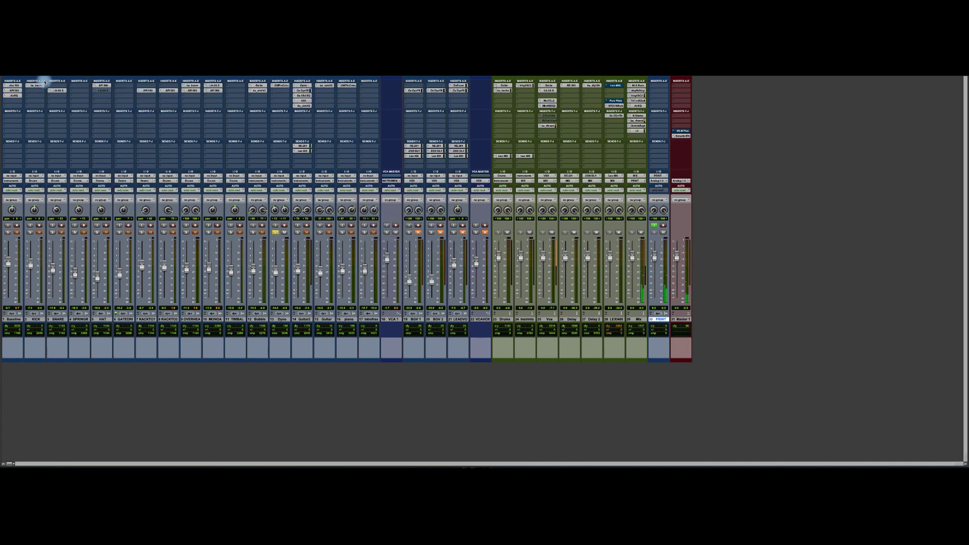
pyautogui.click(282, 87)
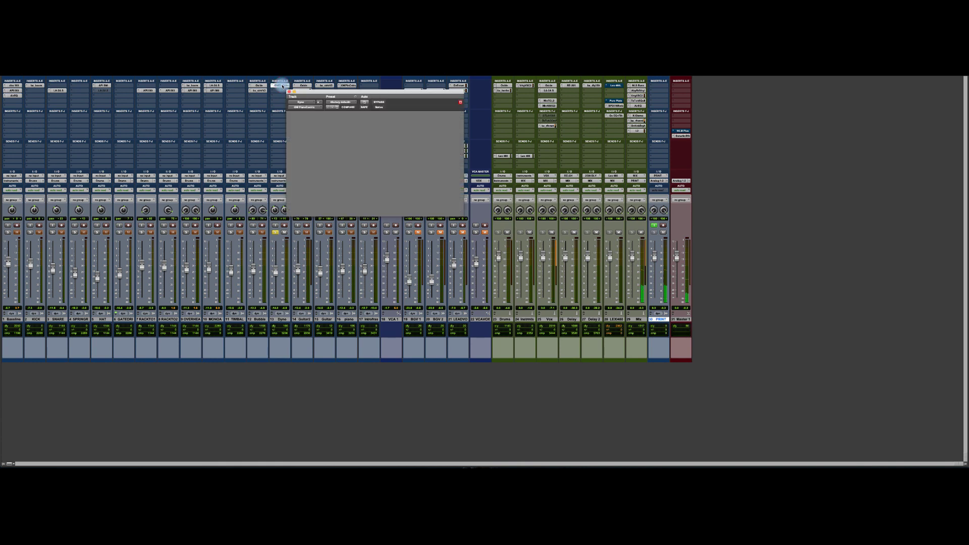
pyautogui.moveTo(314, 93); pyautogui.dragTo(372, 93)
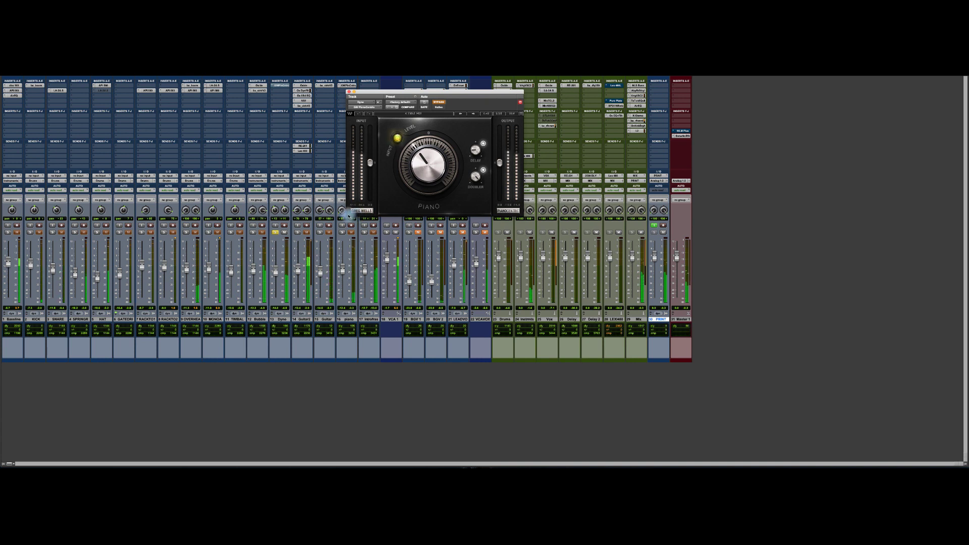
# Compare track 13's PianoCentric plug-in bypassed and active during playback, and close its window.
pyautogui.click(439, 102)
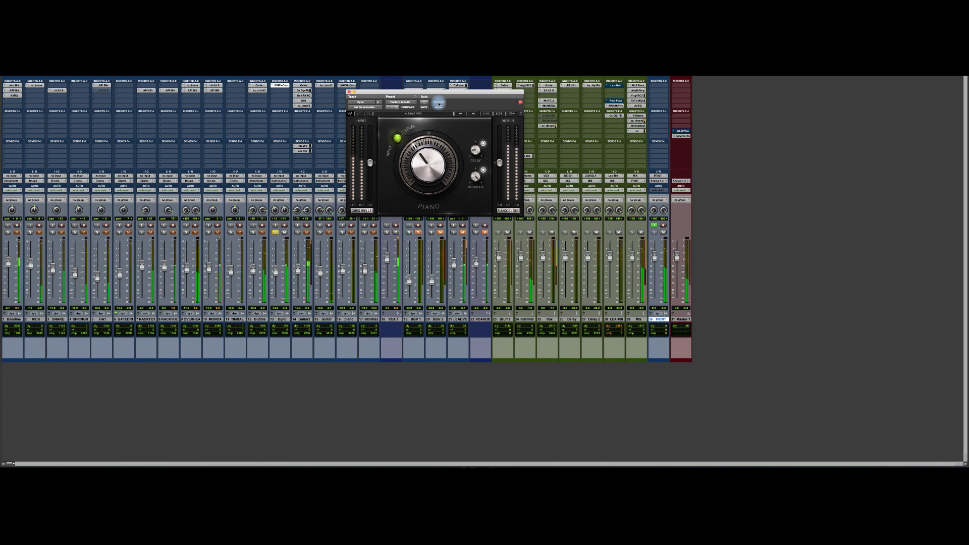
pyautogui.click(438, 103)
pyautogui.click(439, 103)
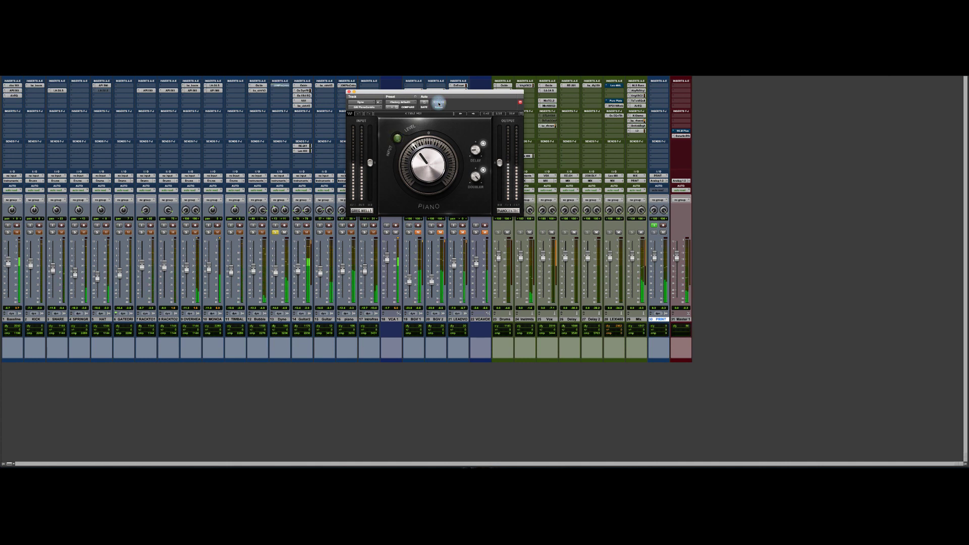
pyautogui.click(439, 104)
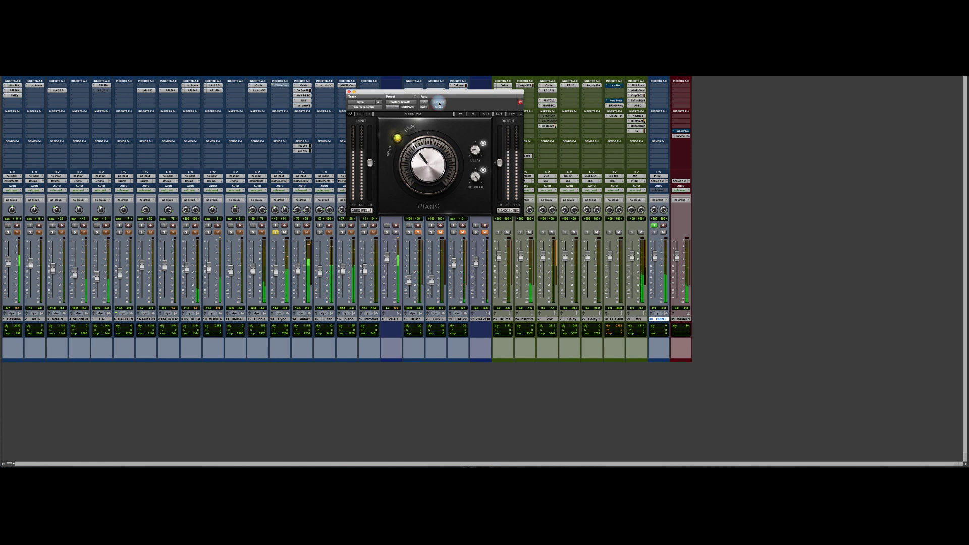
pyautogui.press('space')
pyautogui.click(439, 103)
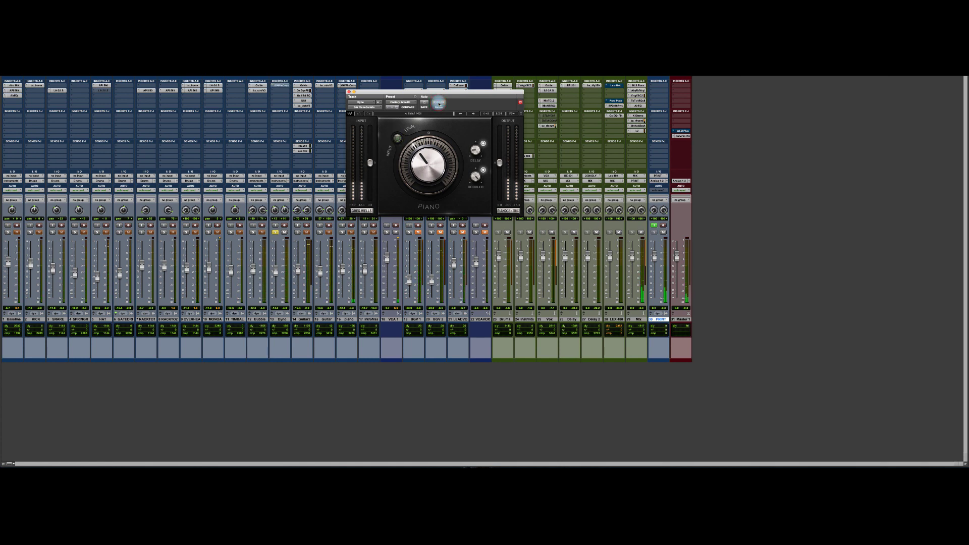
pyautogui.click(349, 93)
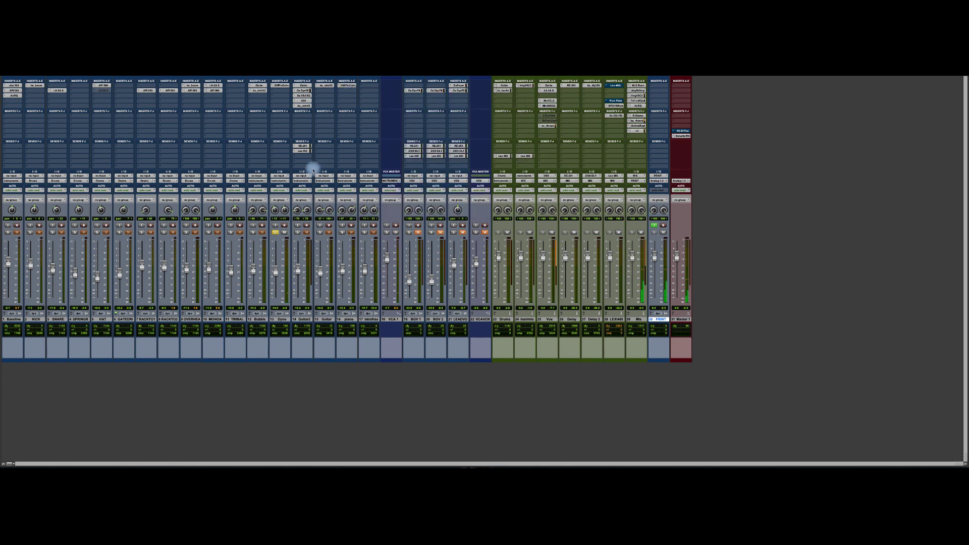
# Solo track 14 as well and display its Studer tape and Oxford Dynamics plug-ins without overlap.
pyautogui.click(298, 232)
pyautogui.click(303, 85)
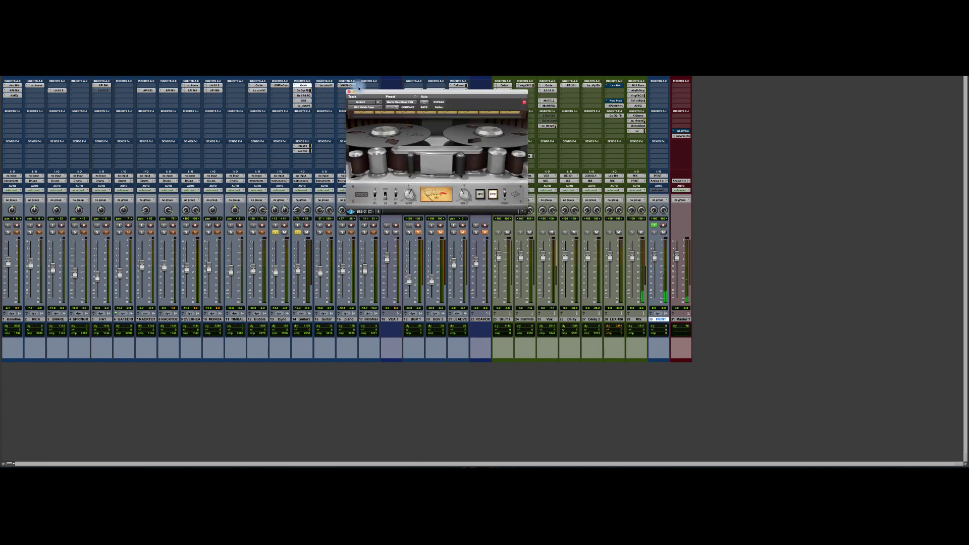
pyautogui.moveTo(364, 91); pyautogui.dragTo(62, 72)
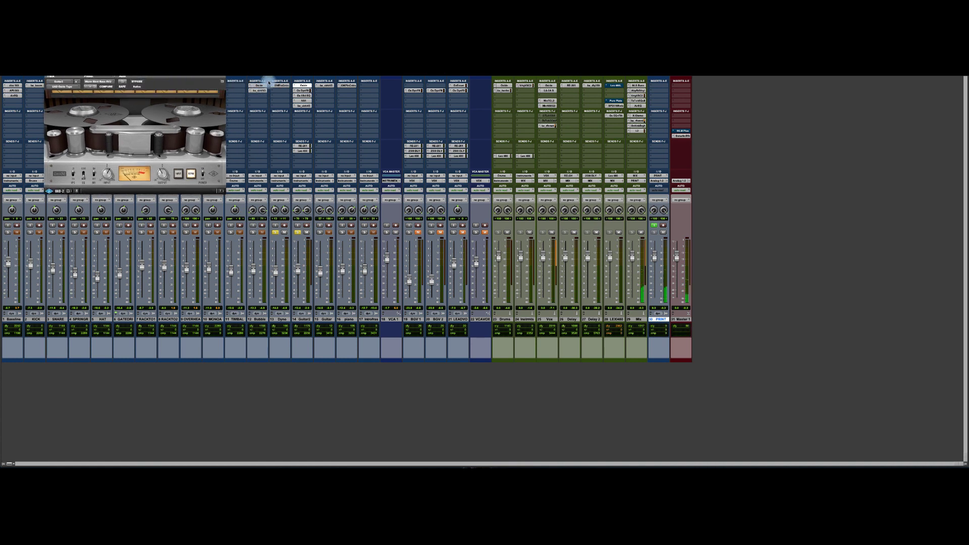
pyautogui.click(302, 90)
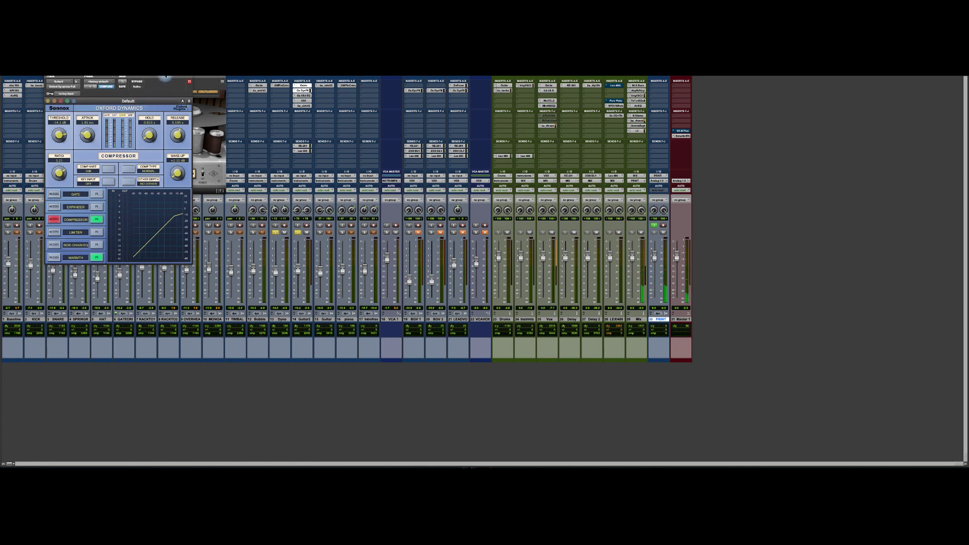
pyautogui.moveTo(185, 77); pyautogui.dragTo(171, 210)
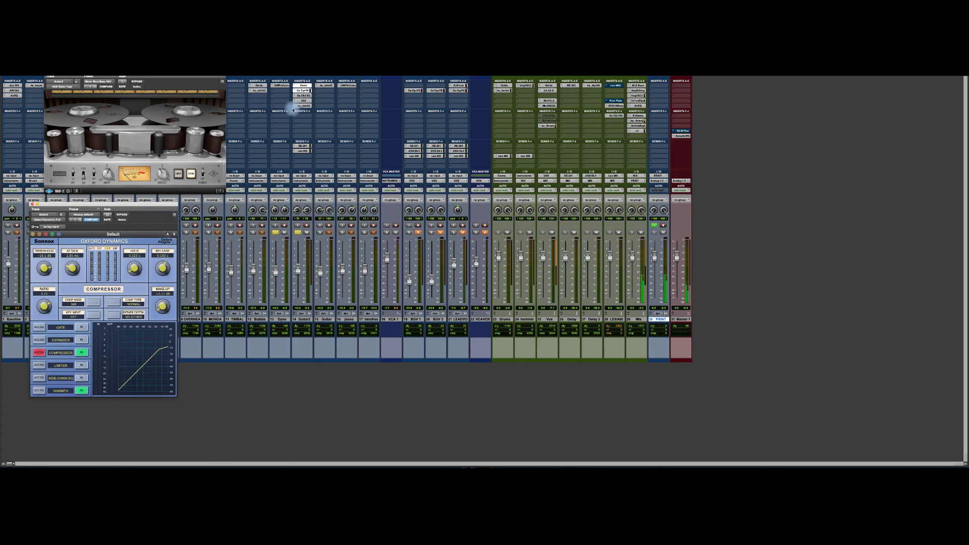
# Display track 14's Oxford EQ, NS1 noise suppressor and bx_saturator V2 plug-ins side by side.
pyautogui.click(304, 95)
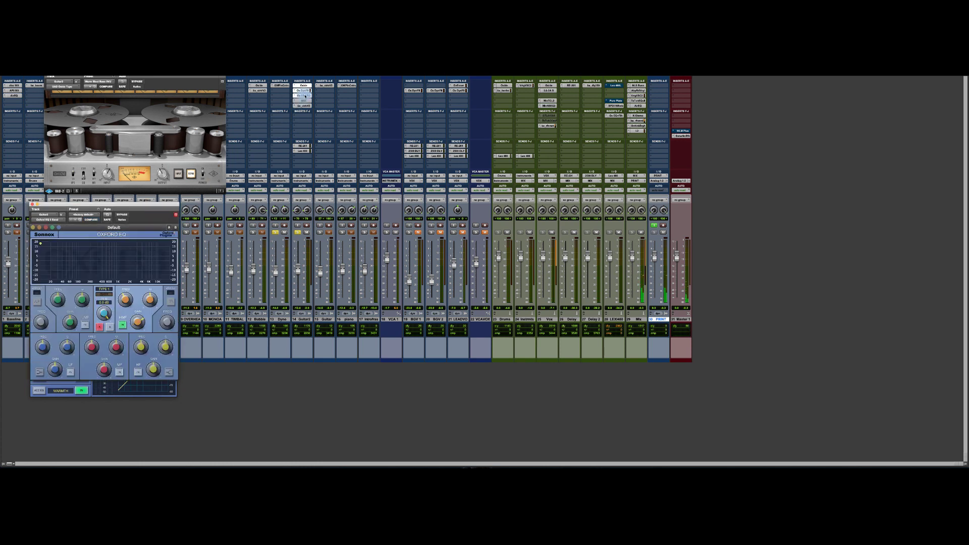
pyautogui.moveTo(125, 206); pyautogui.dragTo(284, 290)
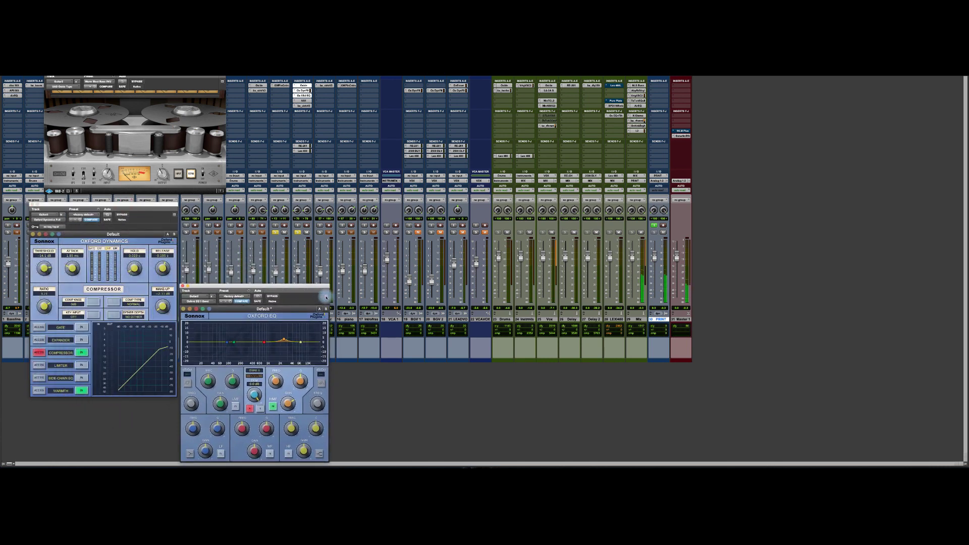
pyautogui.click(305, 101)
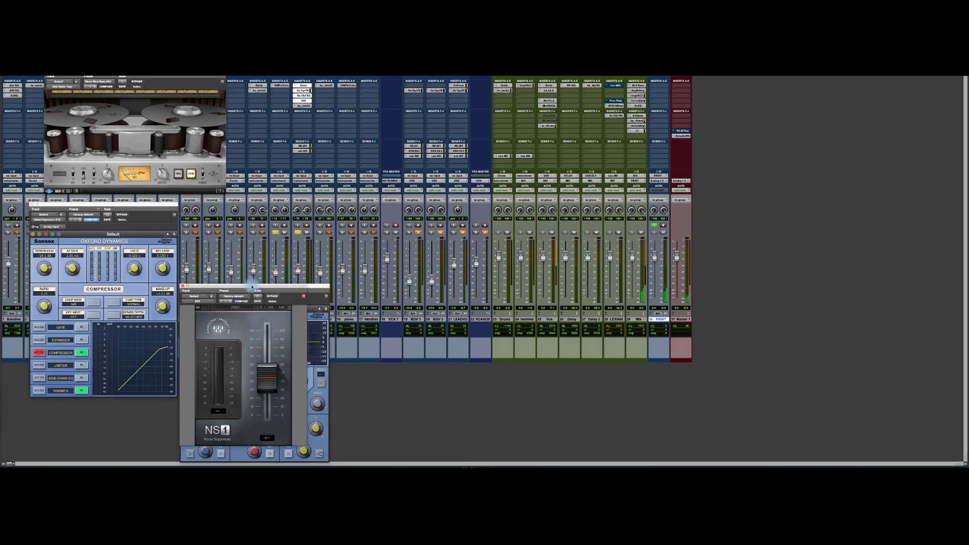
pyautogui.moveTo(250, 288); pyautogui.dragTo(400, 289)
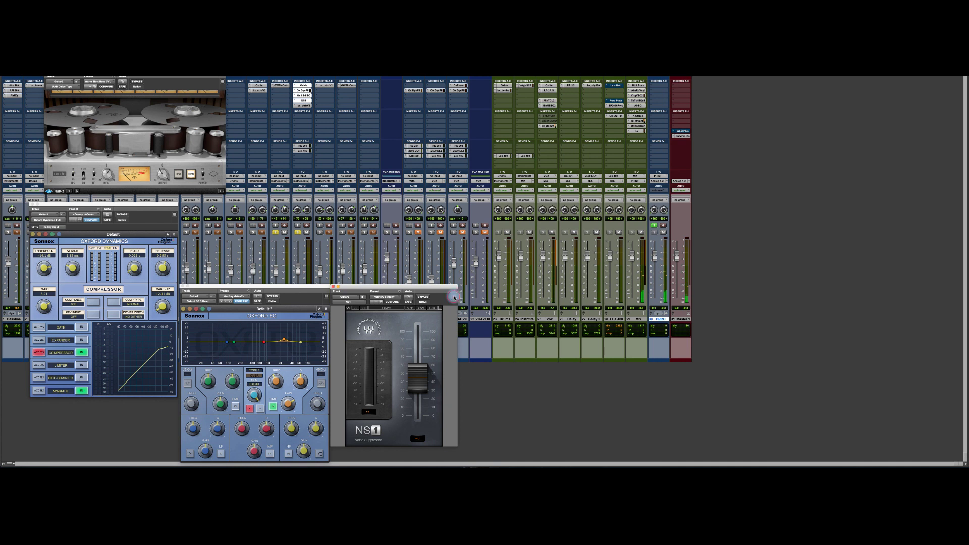
pyautogui.click(303, 106)
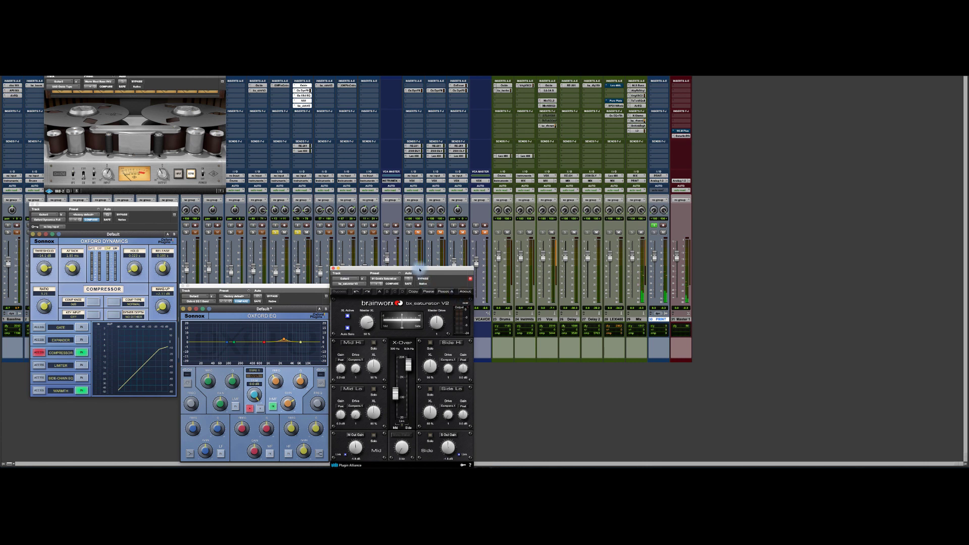
pyautogui.moveTo(420, 270); pyautogui.dragTo(548, 270)
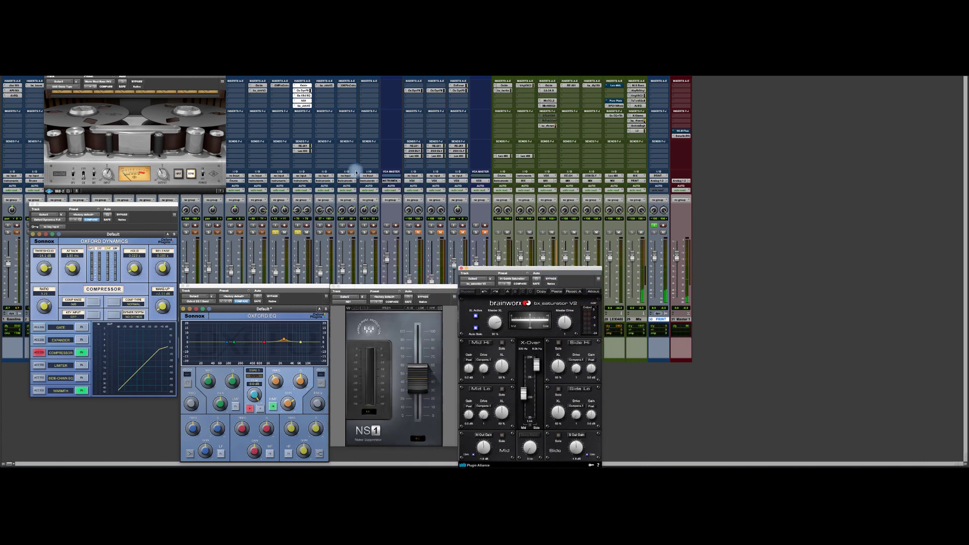
# Display track 14's delay send controls together with the Space Echo RE-201 and Eventide SP2016 reverb plug-ins from the effect return tracks.
pyautogui.click(303, 146)
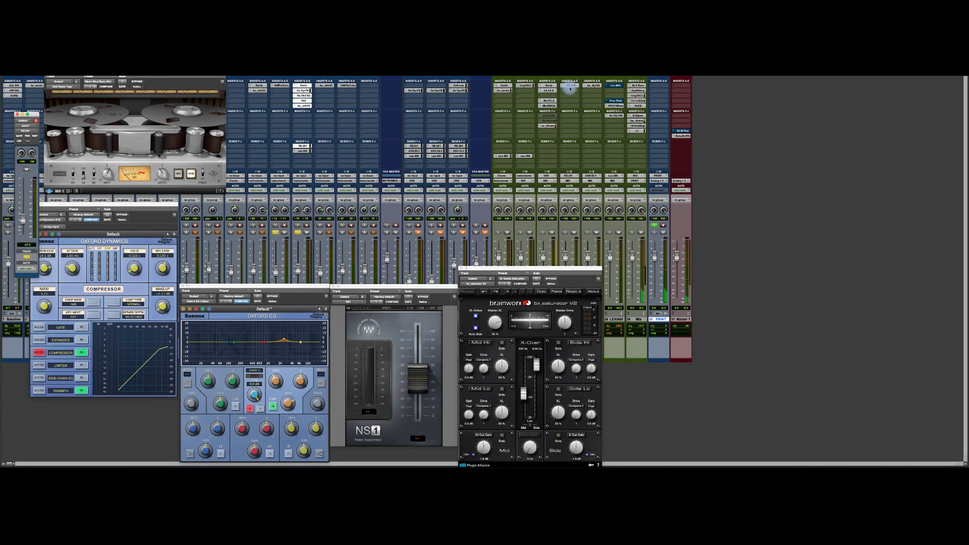
pyautogui.click(571, 87)
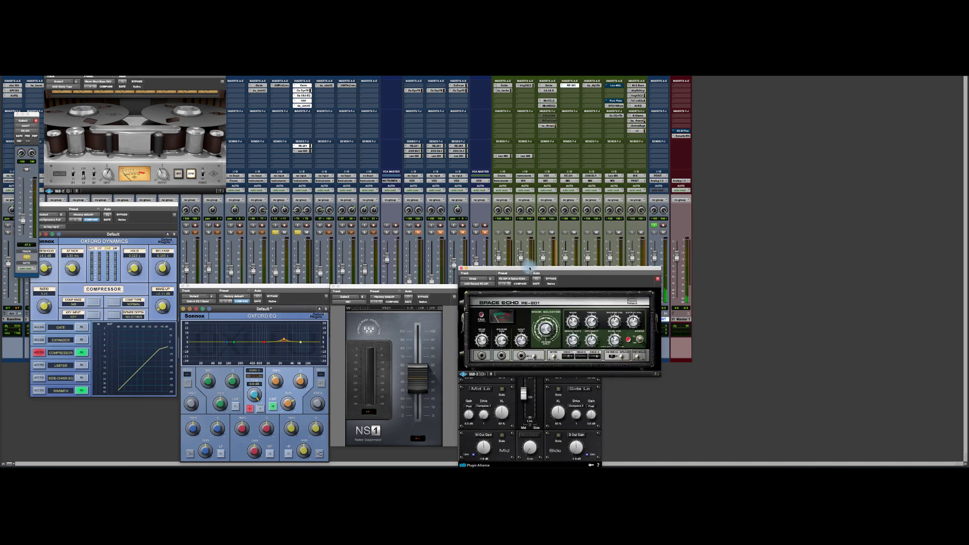
pyautogui.moveTo(529, 270); pyautogui.dragTo(529, 177)
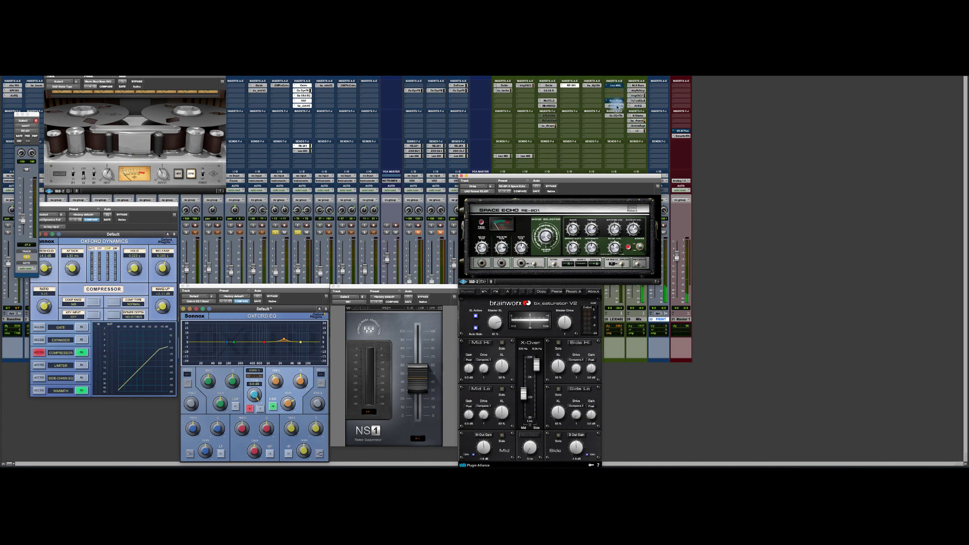
pyautogui.click(616, 106)
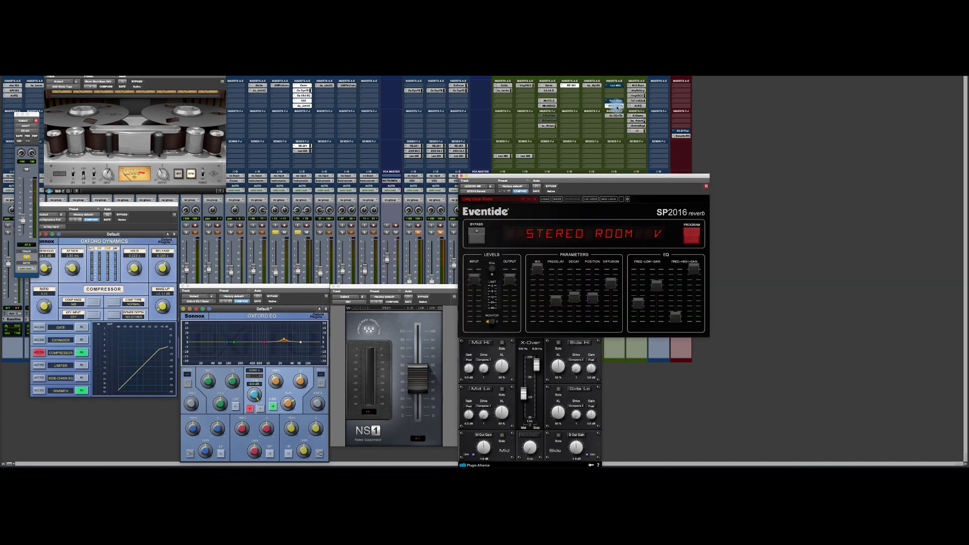
pyautogui.moveTo(562, 177); pyautogui.dragTo(771, 119)
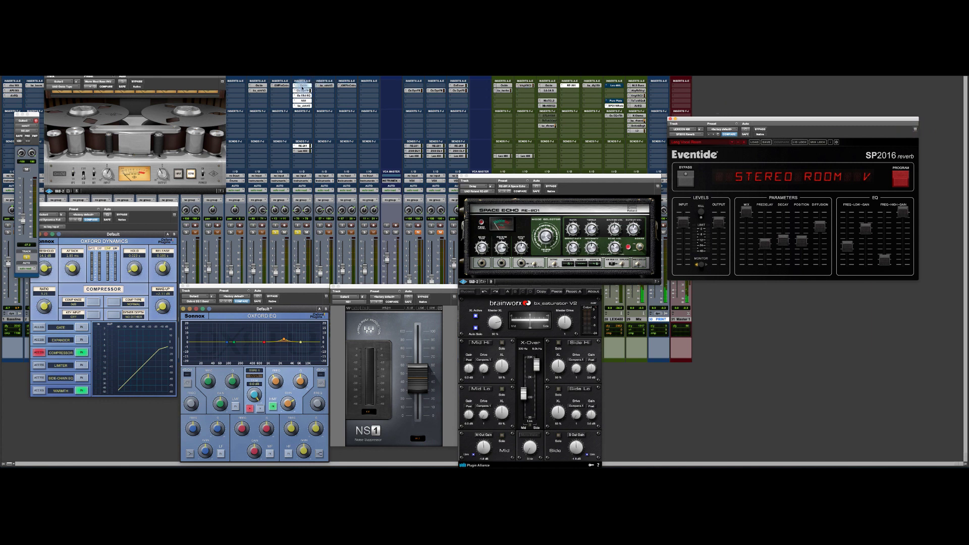
# Clear track 13's solo so only track 14 is soloed, and bypass all of track 14's inserts.
pyautogui.click(275, 233)
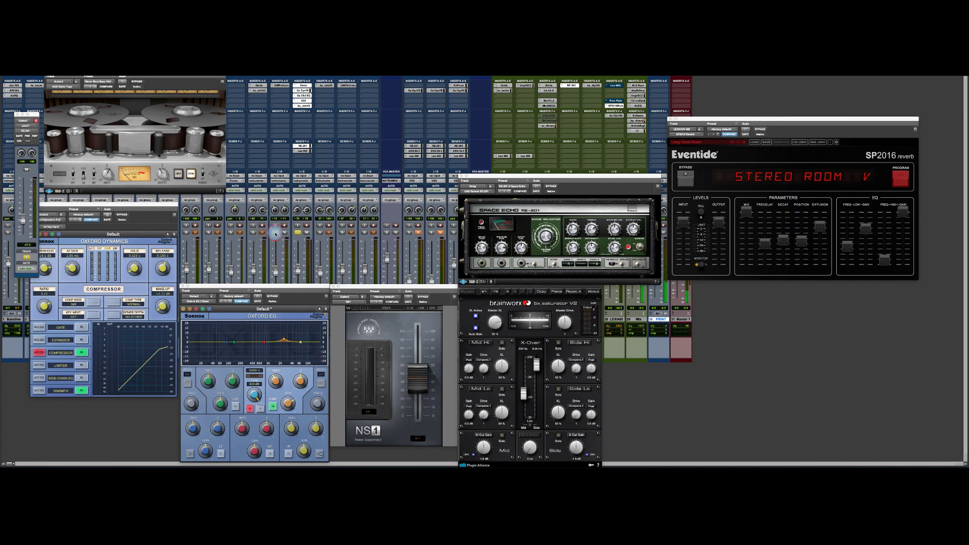
pyautogui.keyDown('shift'); pyautogui.keyDown('super'); pyautogui.click(304, 87); pyautogui.keyUp('super'); pyautogui.keyUp('shift')
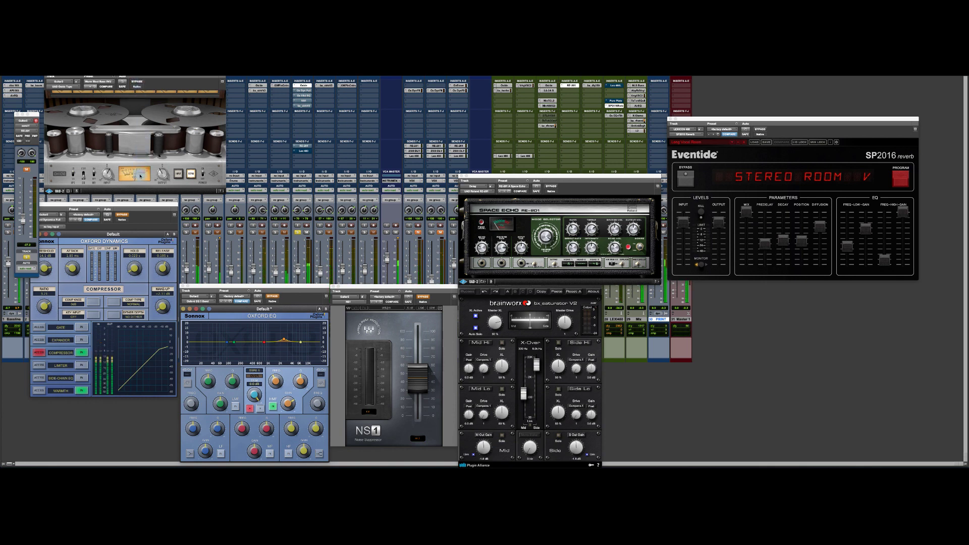
# Reactivate track 14's Oxford Dynamics, Oxford EQ, NS1 and bx_saturator V2 one at a time, followed by its echo and reverb sends.
pyautogui.click(124, 216)
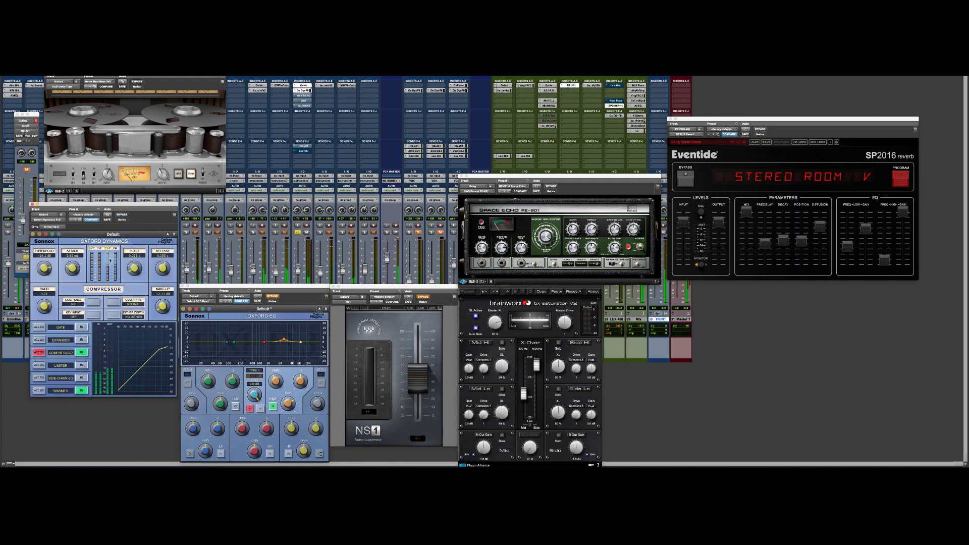
pyautogui.click(273, 298)
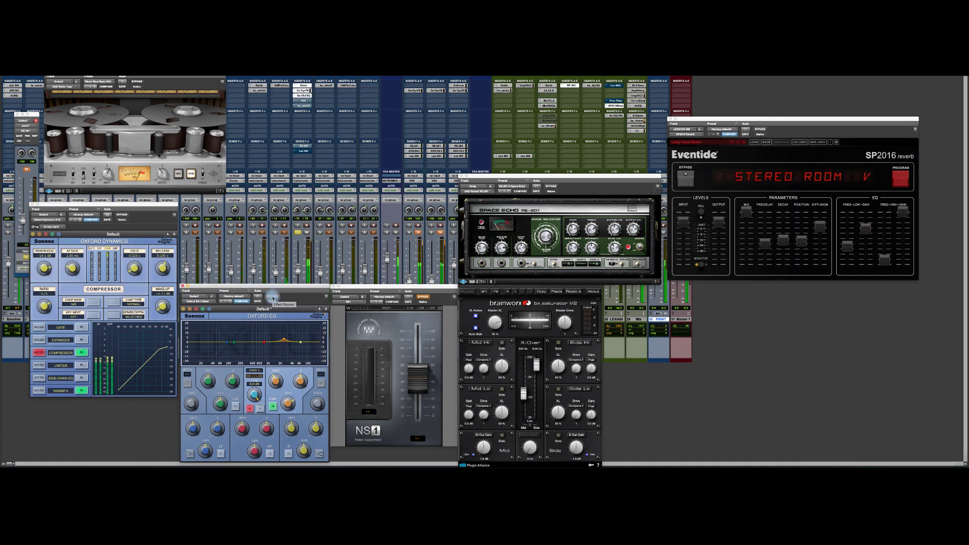
pyautogui.click(424, 298)
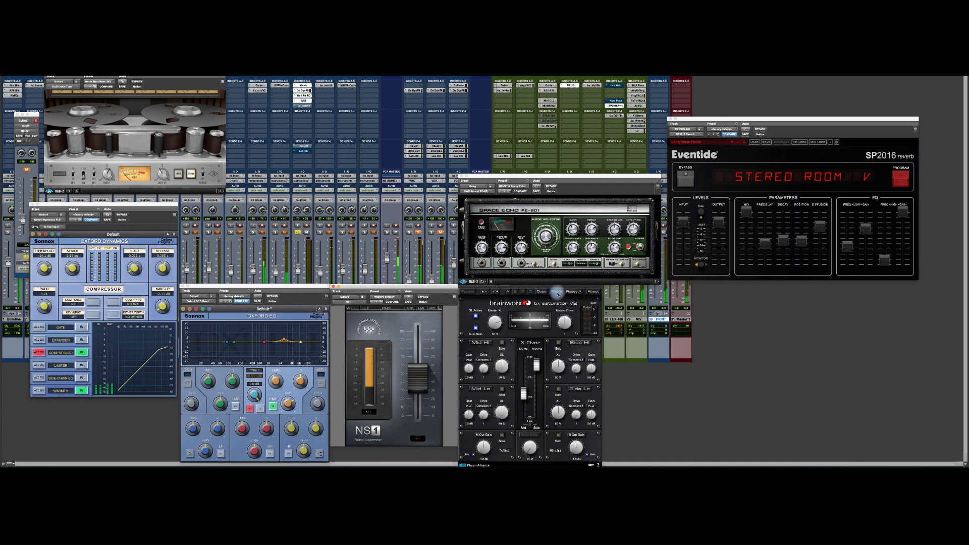
pyautogui.click(575, 310)
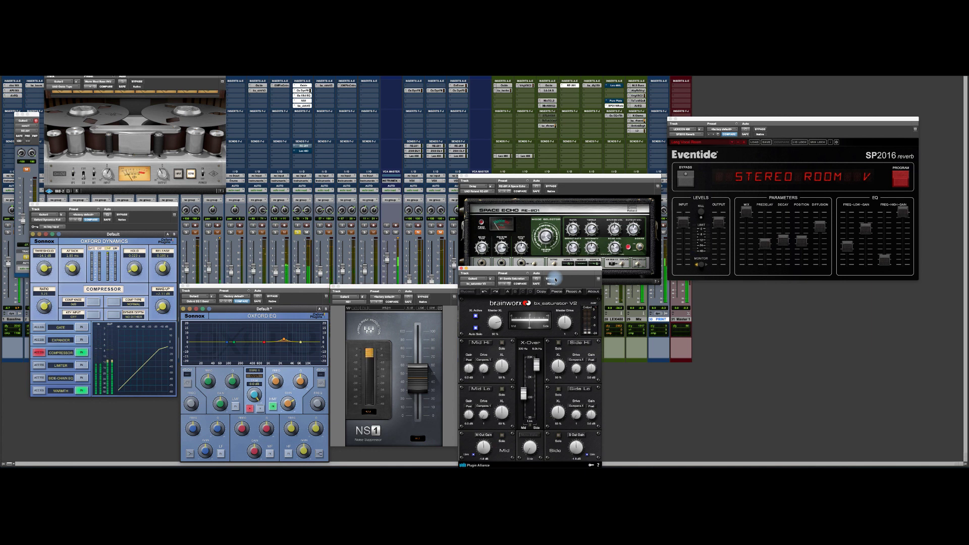
pyautogui.keyDown('ctrl'); pyautogui.keyDown('super'); pyautogui.click(303, 148); pyautogui.keyUp('super'); pyautogui.keyUp('ctrl')
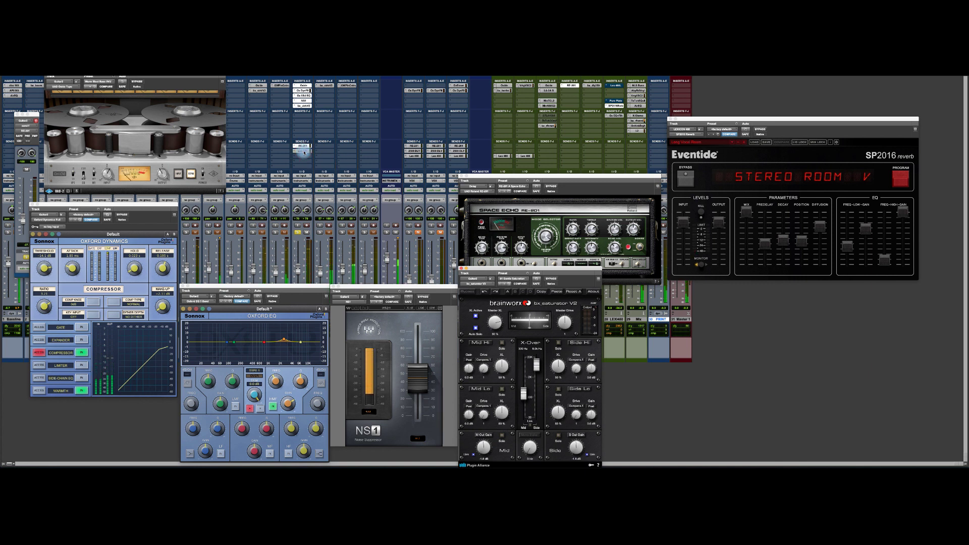
pyautogui.click(304, 152)
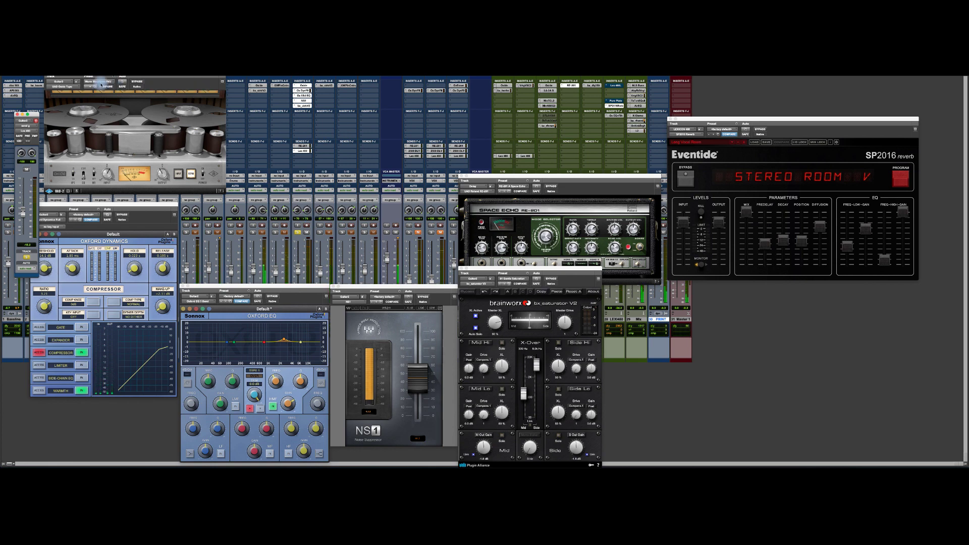
# Close all of track 14's open insert plug-in windows along with the Space Echo RE-201 and SP2016 reverb windows.
pyautogui.click(47, 77)
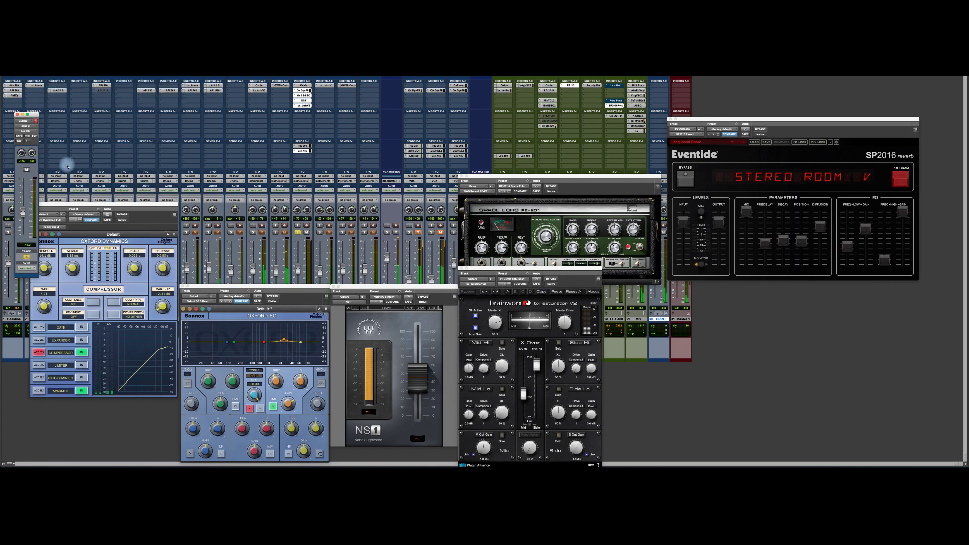
pyautogui.moveTo(81, 205); pyautogui.dragTo(113, 202)
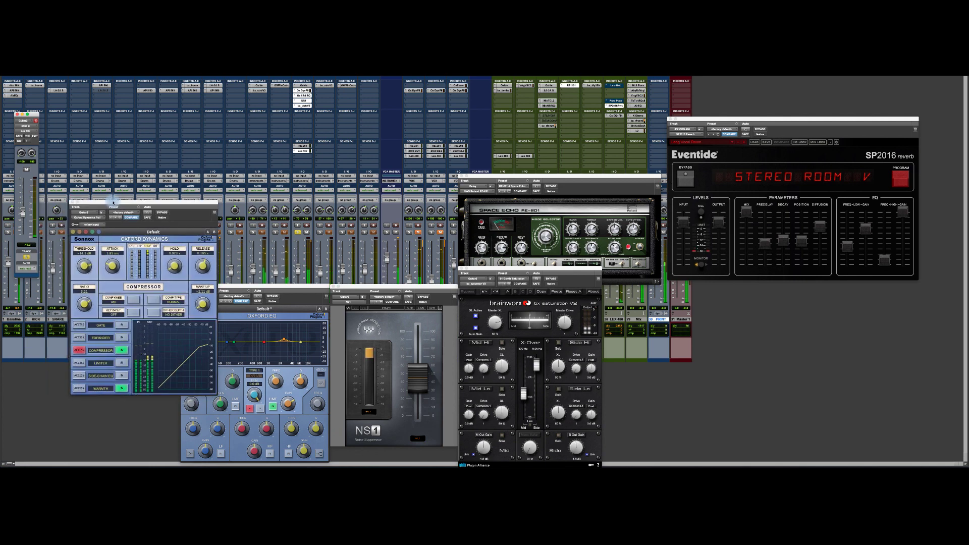
pyautogui.click(72, 203)
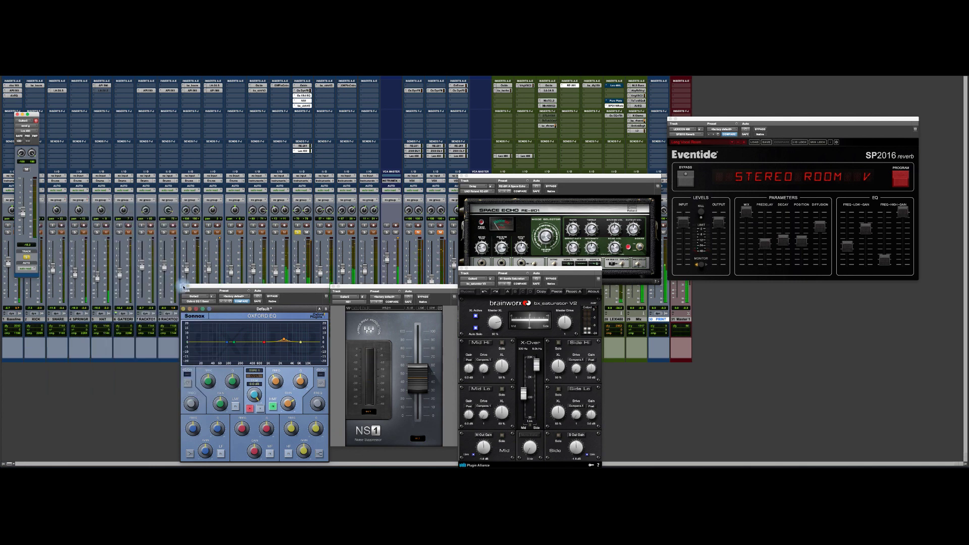
pyautogui.click(181, 288)
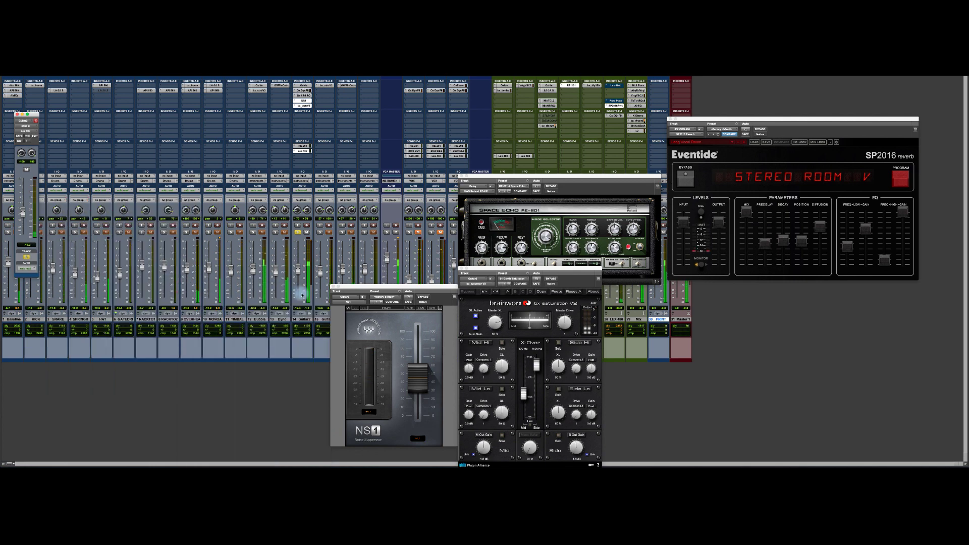
pyautogui.click(336, 291)
pyautogui.click(463, 271)
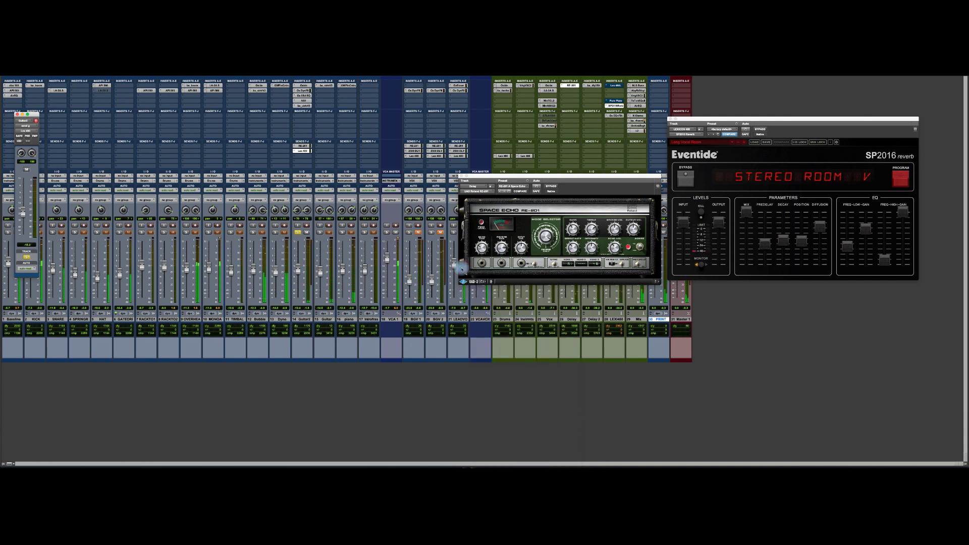
pyautogui.click(461, 177)
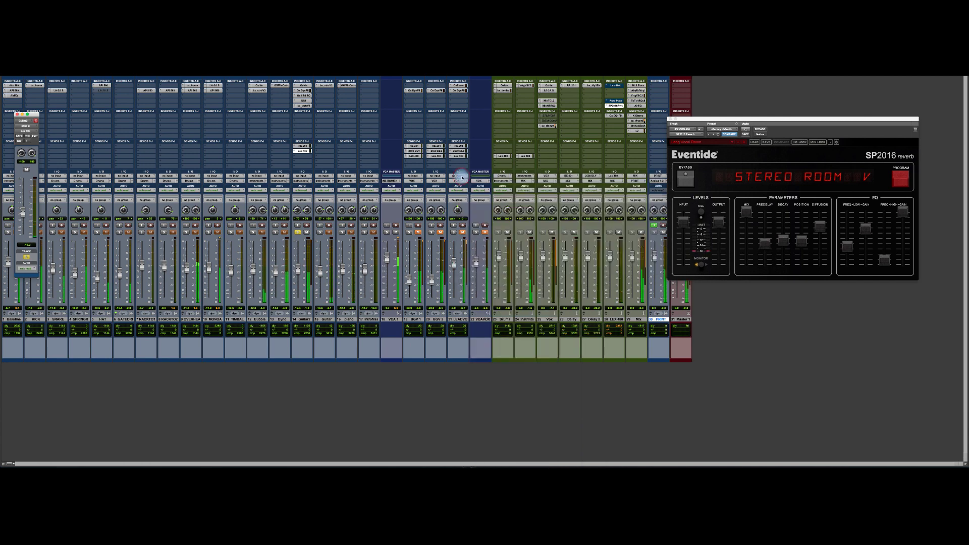
pyautogui.click(671, 121)
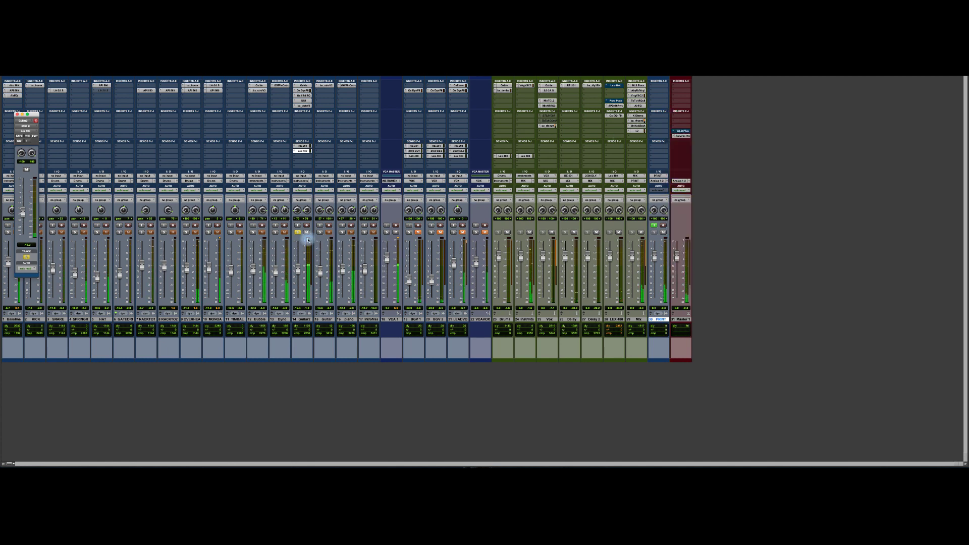
# Move the solo from track 14 to guitar track 15 and view its bx_saturator V2 insert, then close the plug-in.
pyautogui.click(298, 233)
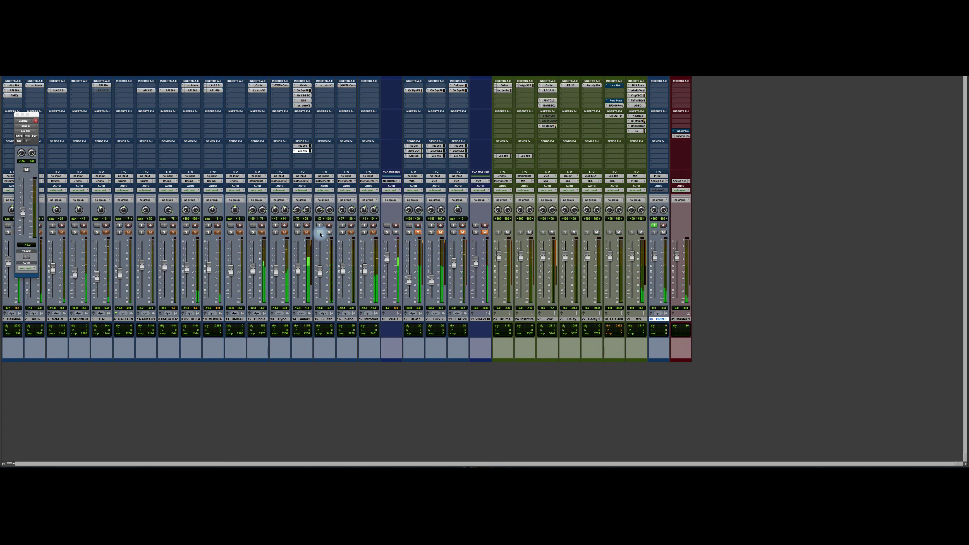
pyautogui.click(320, 232)
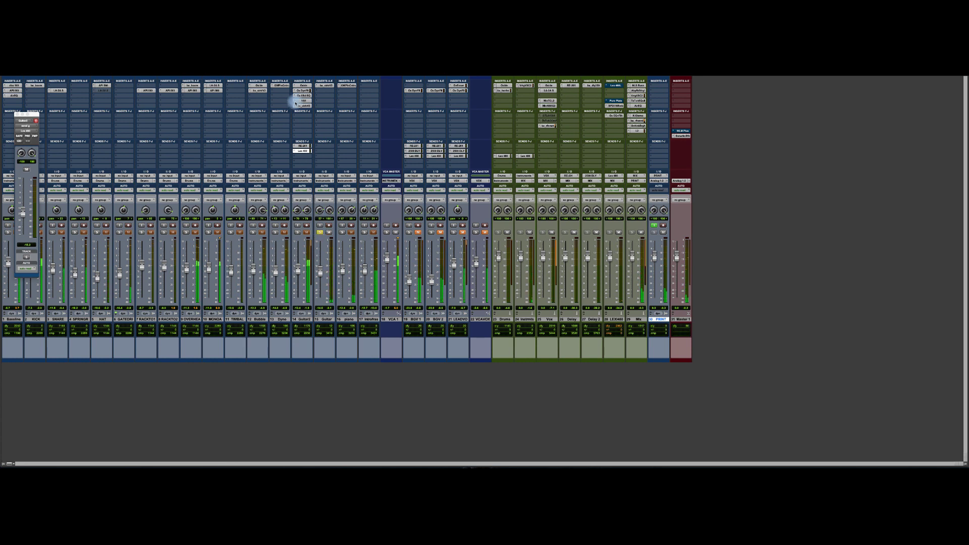
pyautogui.click(323, 86)
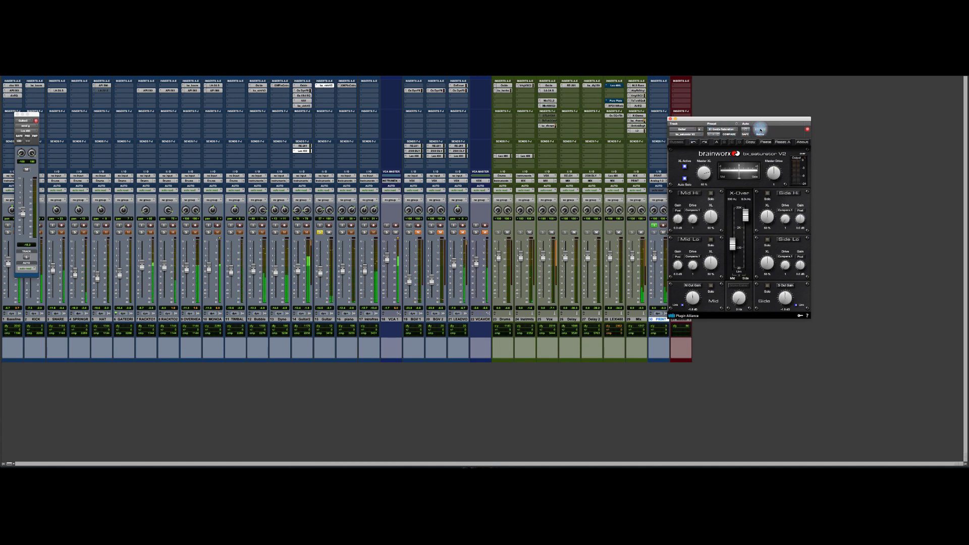
pyautogui.click(670, 119)
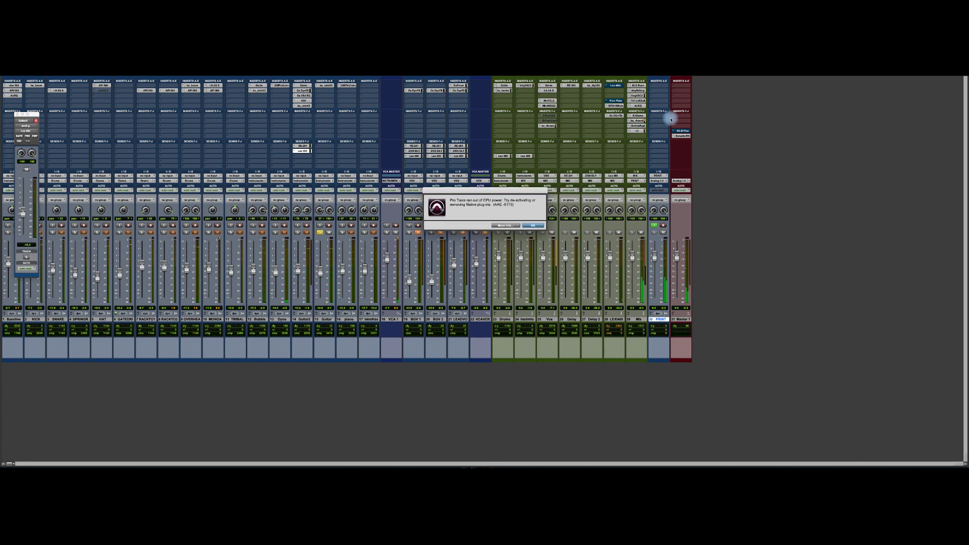
pyautogui.click(533, 225)
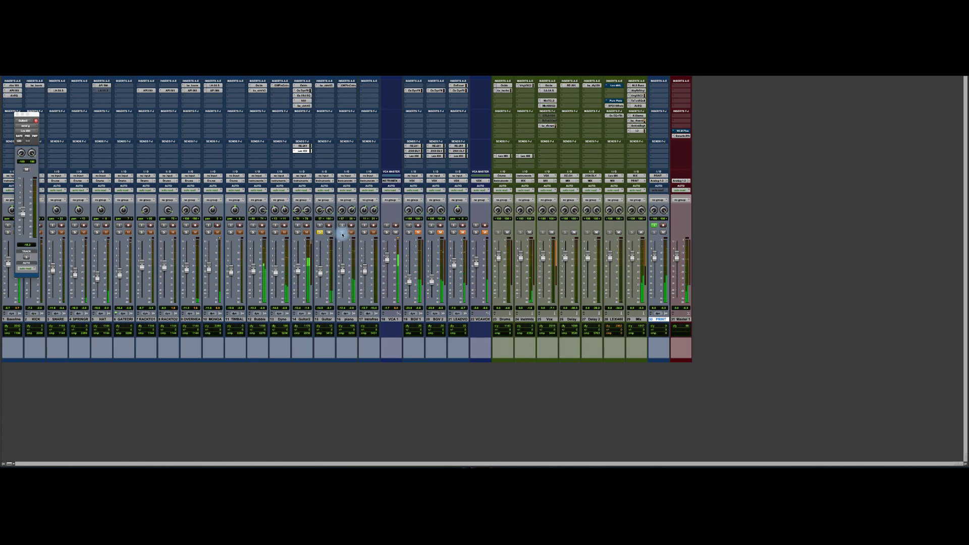
# Alternate the solo between guitar track 15 and piano track 16, then solo both together.
pyautogui.click(342, 233)
pyautogui.click(321, 233)
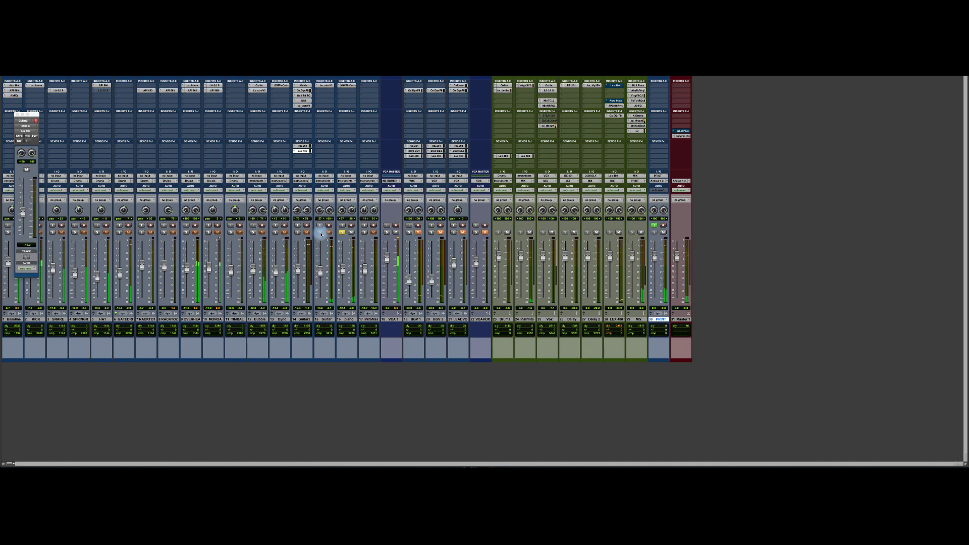
pyautogui.click(321, 233)
pyautogui.click(342, 233)
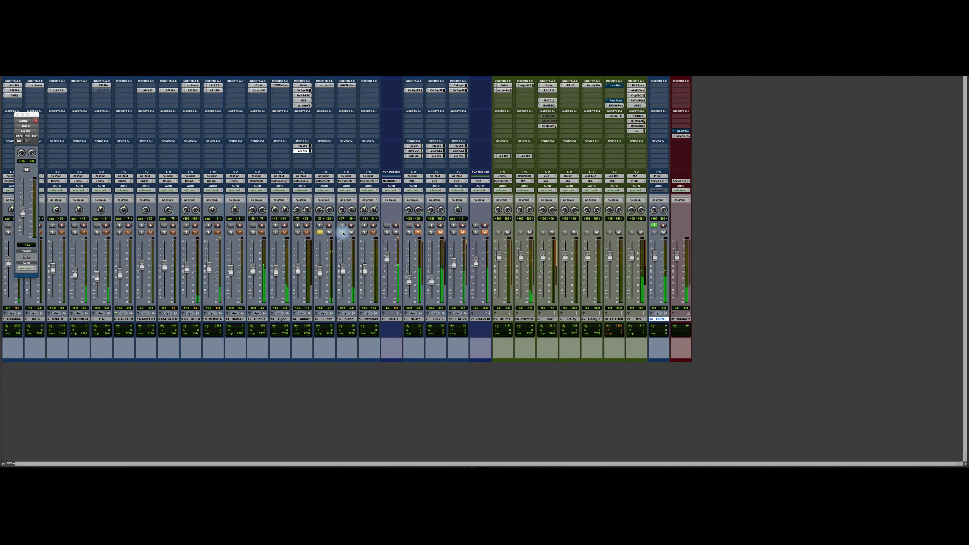
pyautogui.click(342, 233)
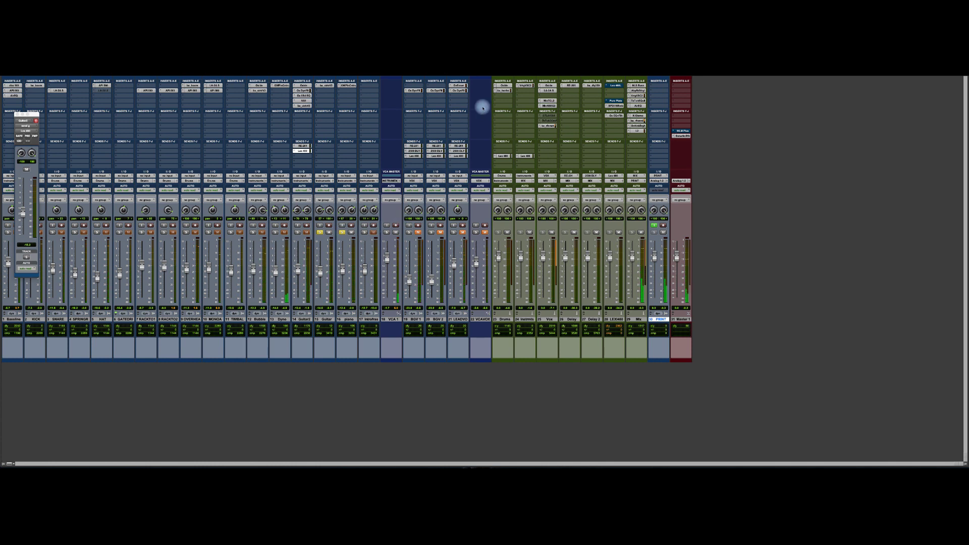
# View the Drums bus's tape machine insert, followed by its bus compressor.
pyautogui.click(504, 87)
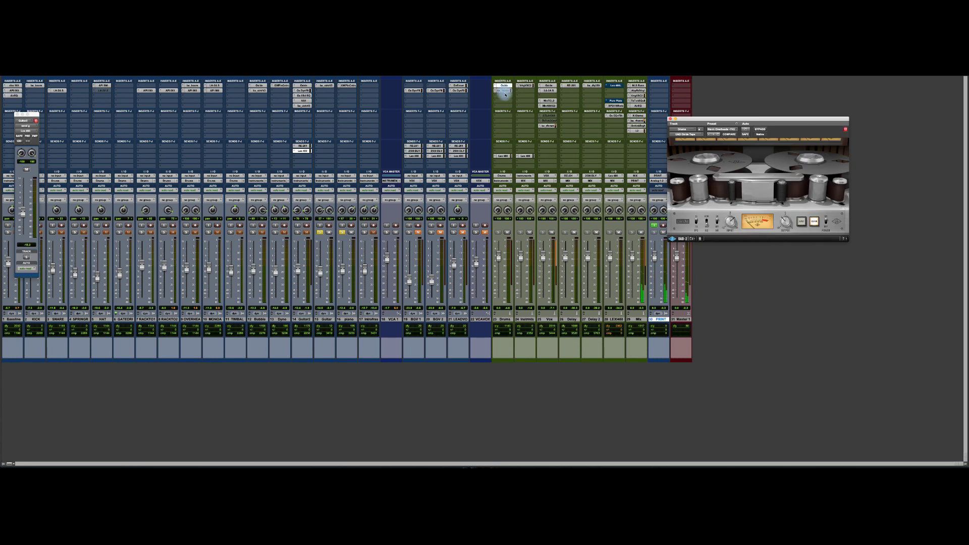
pyautogui.click(505, 92)
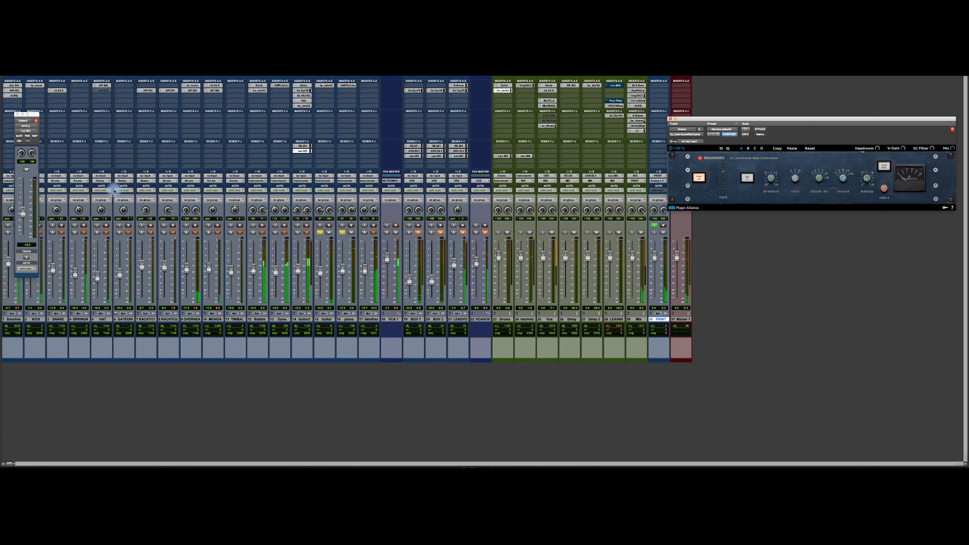
# Move the floating send window off the kick track and add drum tracks 2 to 8, kick through rack toms, to the solo.
pyautogui.moveTo(29, 114); pyautogui.dragTo(208, 86)
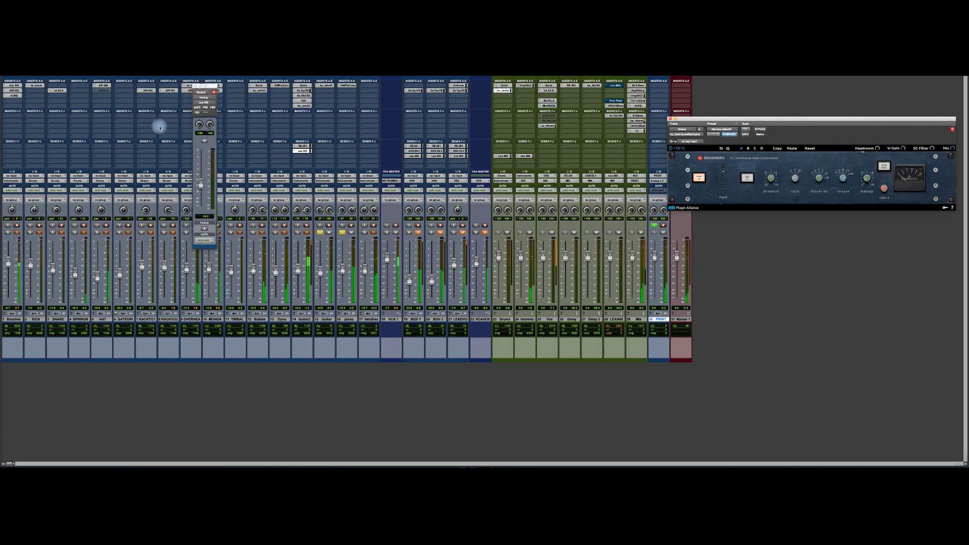
pyautogui.click(31, 234)
pyautogui.click(31, 234)
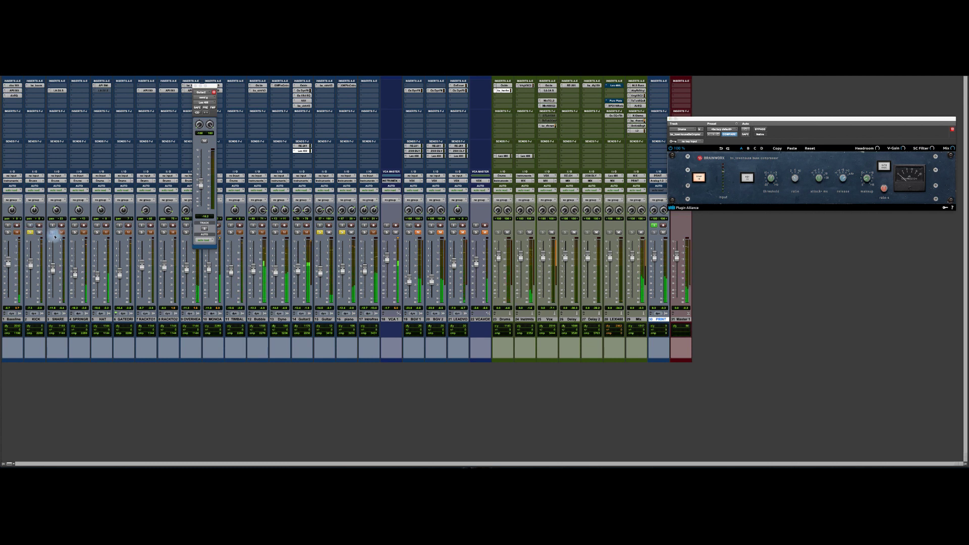
pyautogui.click(52, 233)
pyautogui.click(76, 233)
pyautogui.click(98, 233)
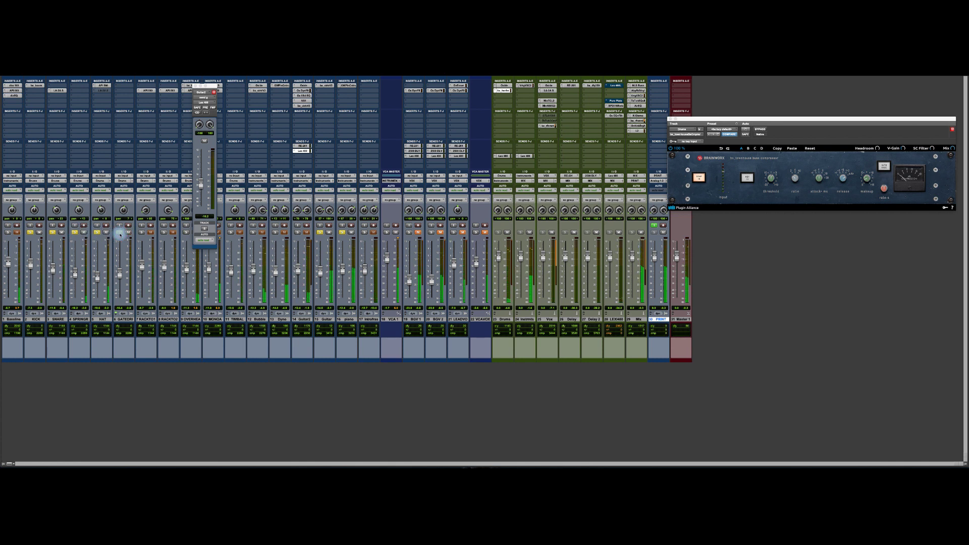
pyautogui.click(146, 232)
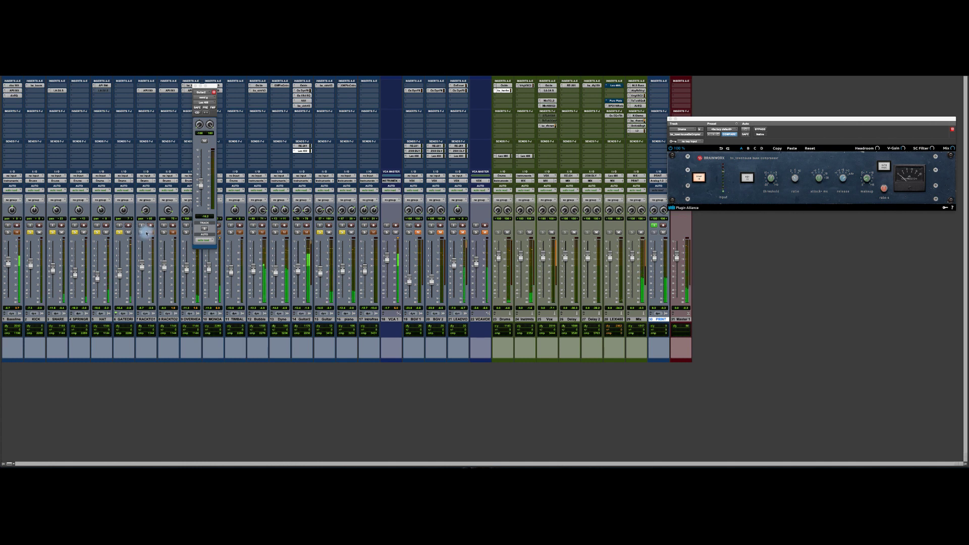
pyautogui.click(164, 233)
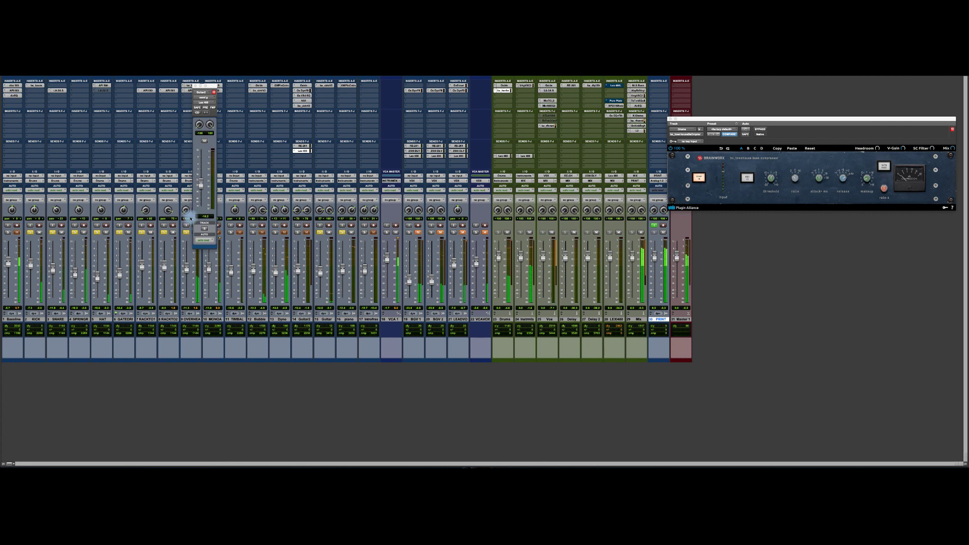
# Move the floating send window clear of tracks 9 and 10, and add tracks 9 to 11 to the solo.
pyautogui.click(215, 88)
pyautogui.moveTo(215, 88); pyautogui.dragTo(331, 74)
pyautogui.click(197, 211)
pyautogui.click(207, 233)
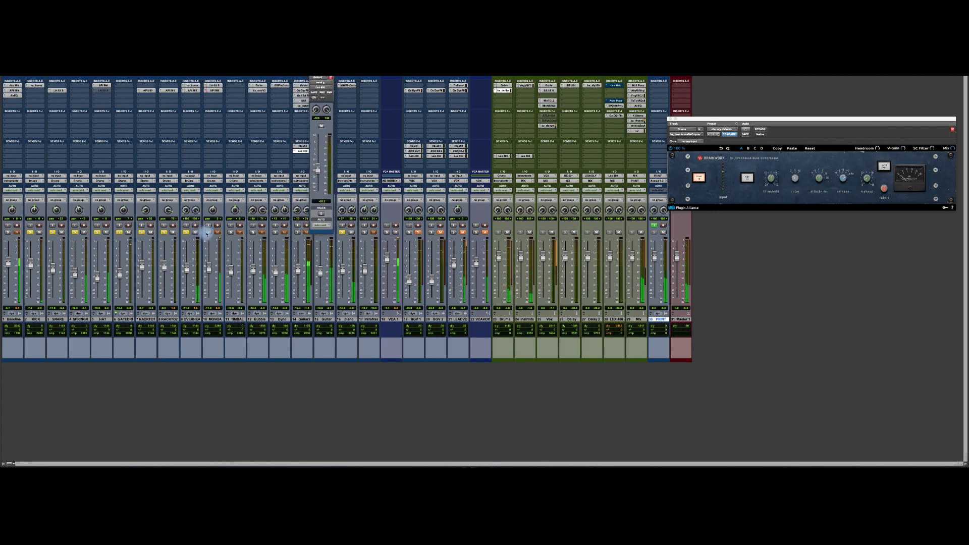
pyautogui.click(232, 232)
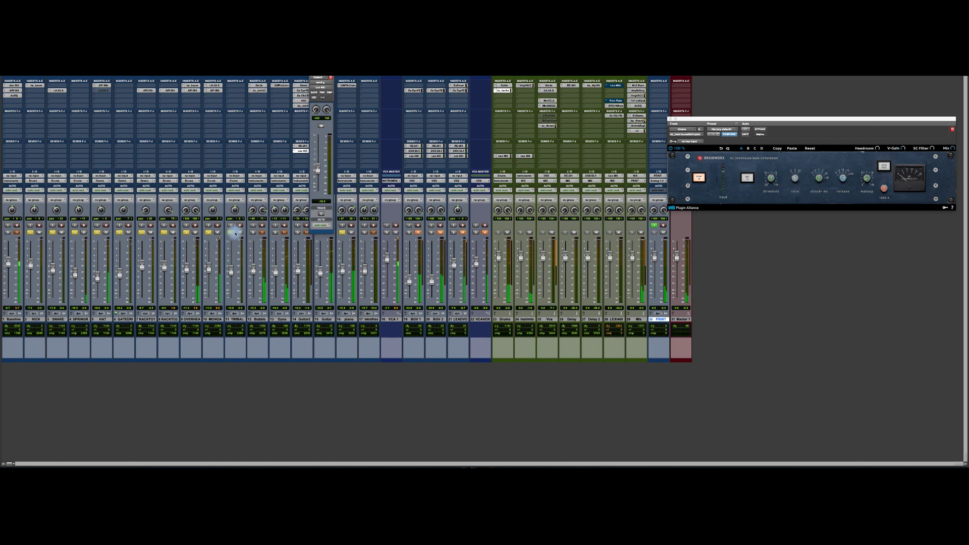
# Examine the Drums bus compressor's sidechain filter, close the plug-in, and display the Drums bus's reverb send controls.
pyautogui.click(933, 150)
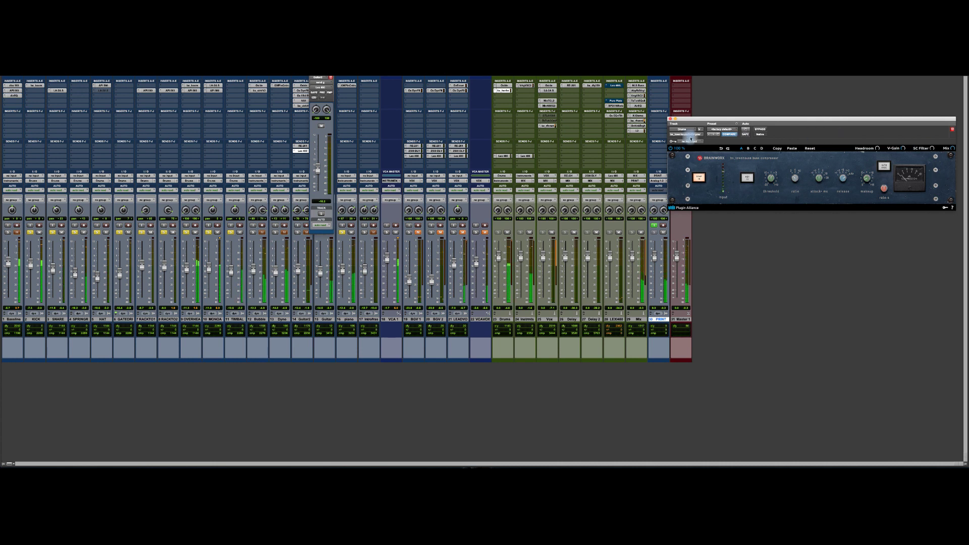
pyautogui.click(672, 119)
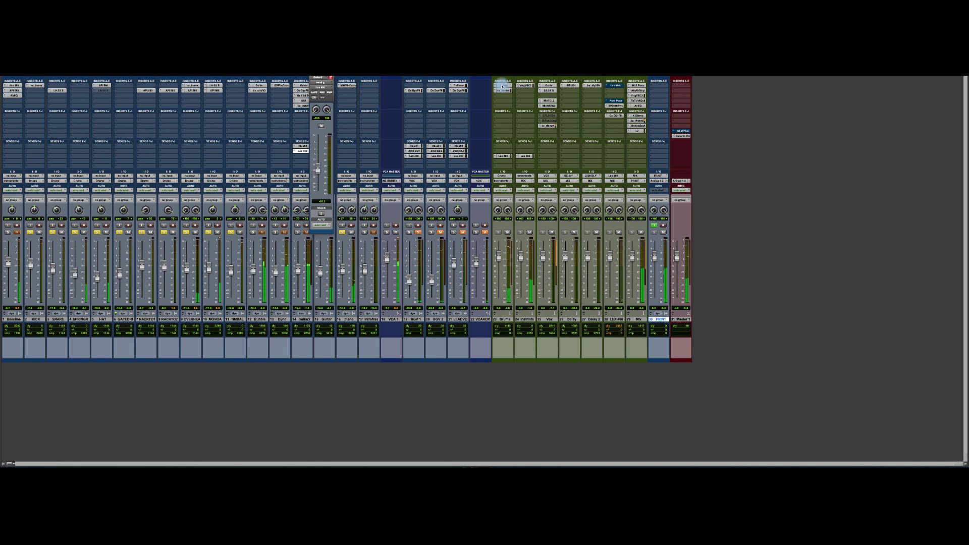
pyautogui.click(506, 157)
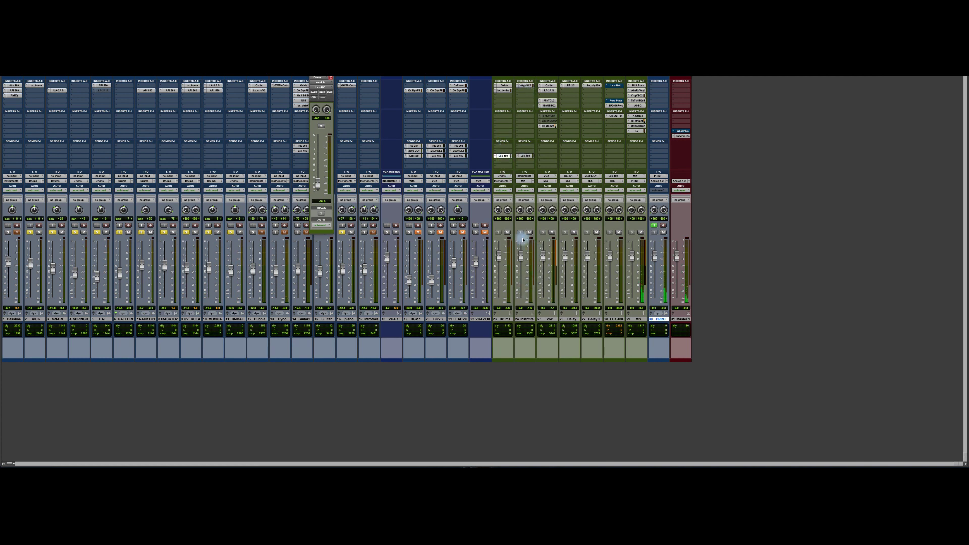
# View the VSC-2 Quad Discrete VCA Compressor on the instruments bus, clear of its insert slots, and close it.
pyautogui.click(526, 85)
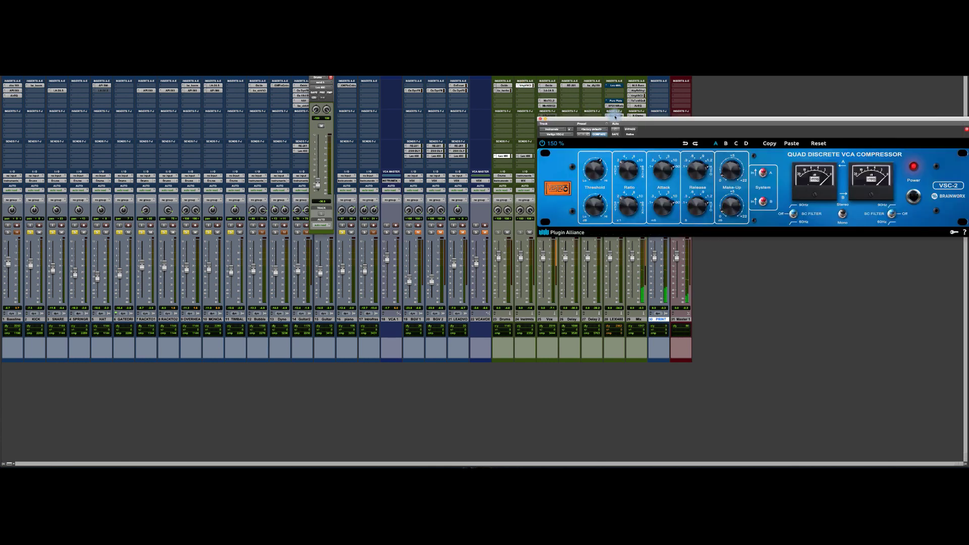
pyautogui.moveTo(617, 119); pyautogui.dragTo(467, 165)
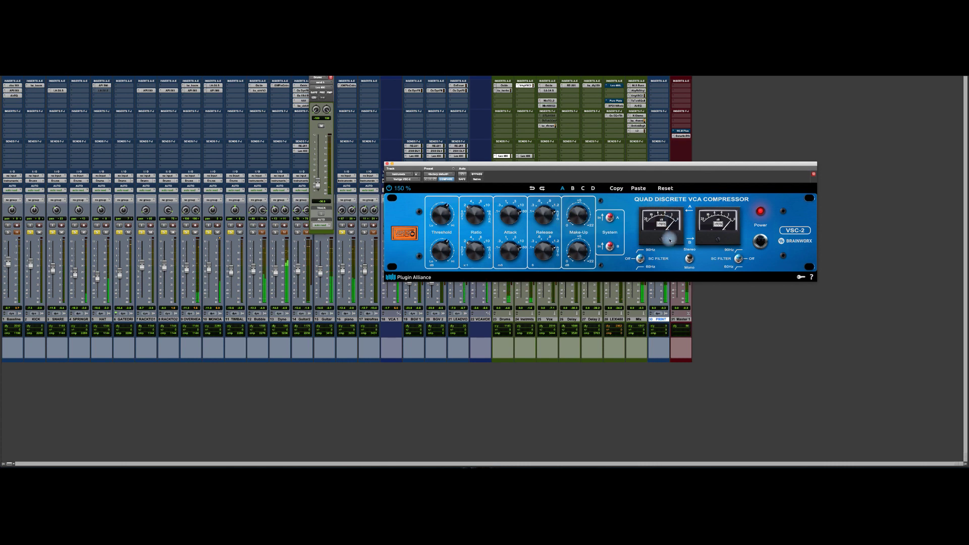
pyautogui.click(388, 165)
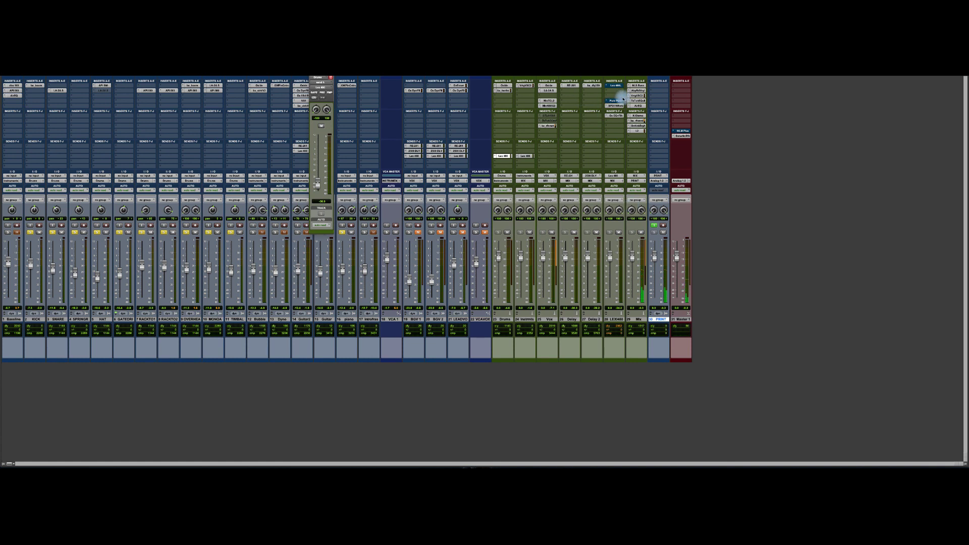
# View the NLS Buss insert on the Mix bus, compare its Spike, Mike and Nevo studio modes ending on Nevo, and close it.
pyautogui.click(639, 86)
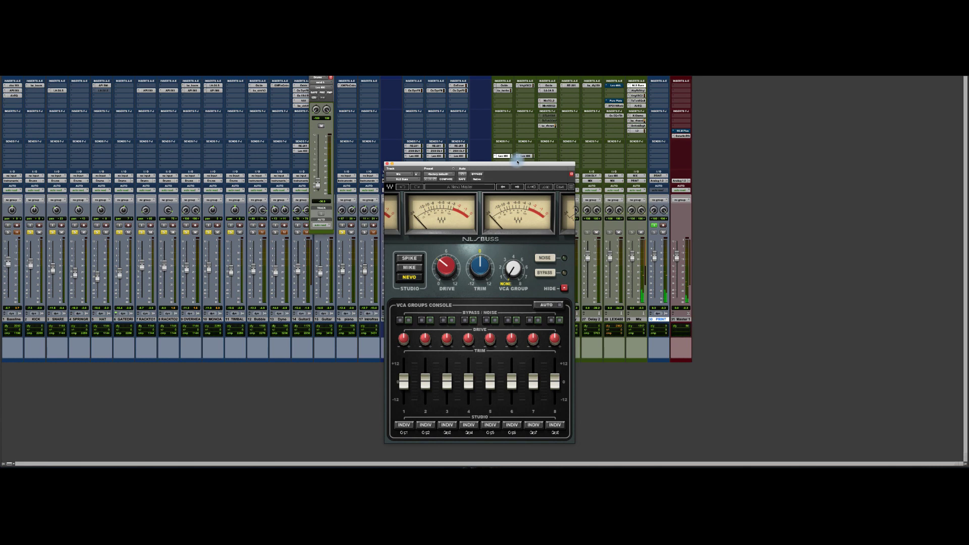
pyautogui.moveTo(510, 168); pyautogui.dragTo(204, 70)
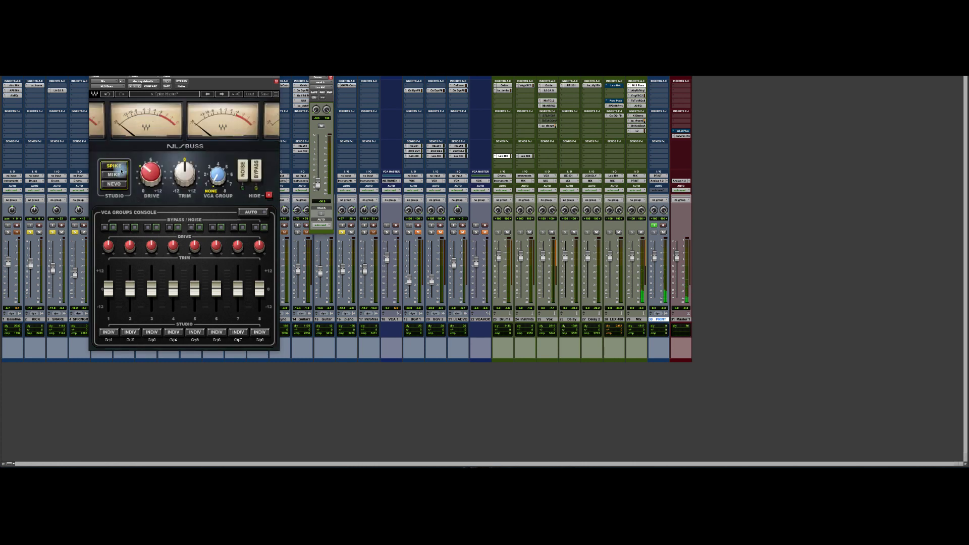
pyautogui.click(121, 175)
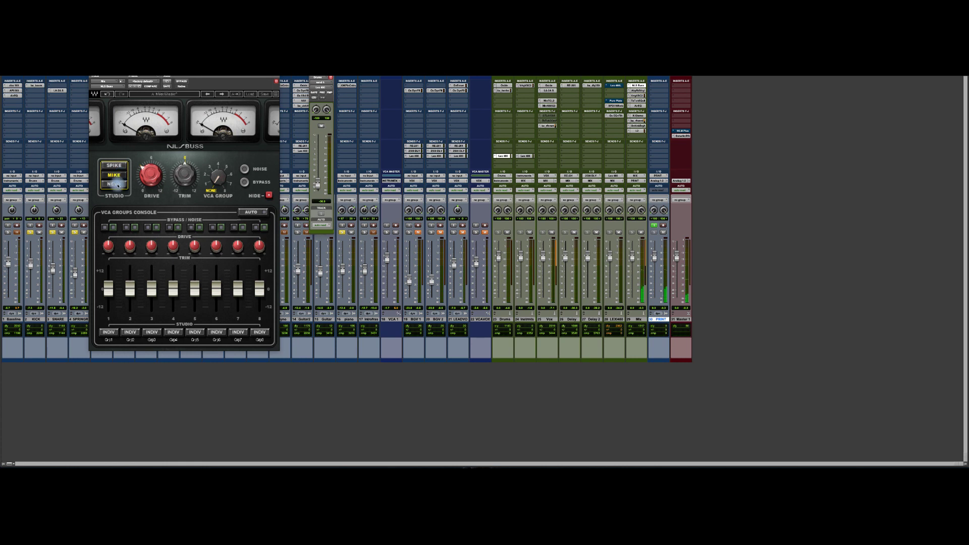
pyautogui.click(118, 185)
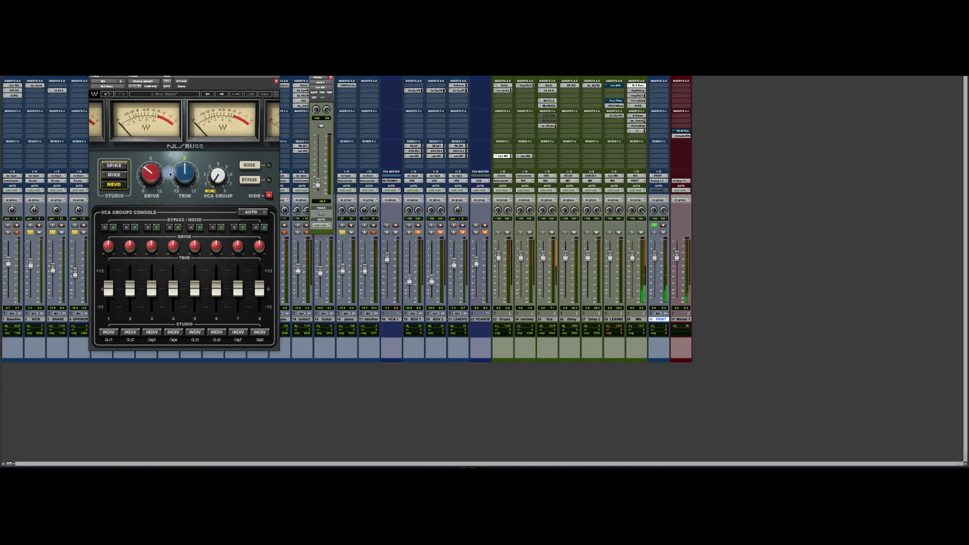
pyautogui.moveTo(145, 168)
pyautogui.click(94, 75)
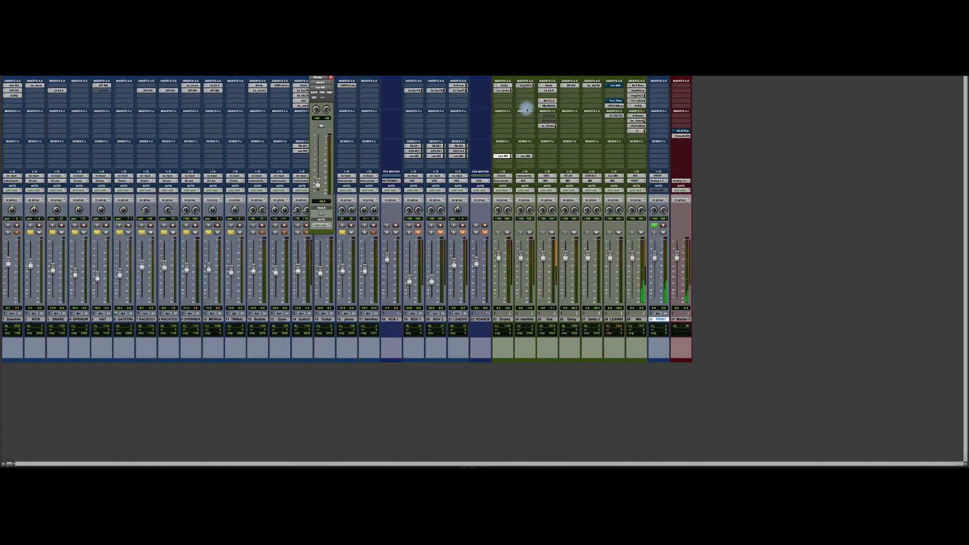
# View the Abbey Road Vinyl insert on the Mix bus clear of the insert slots, compare it bypassed and active, and close it.
pyautogui.click(638, 91)
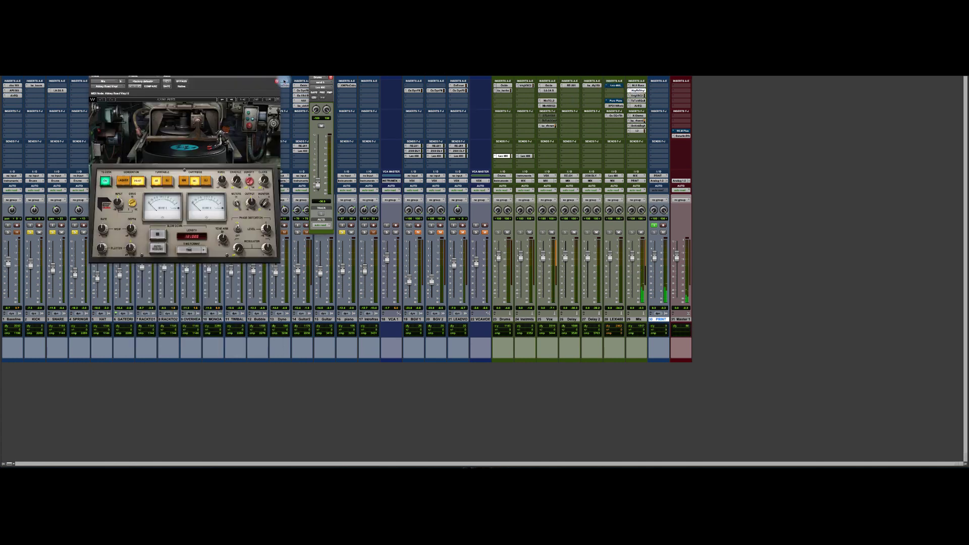
pyautogui.moveTo(200, 75); pyautogui.dragTo(248, 137)
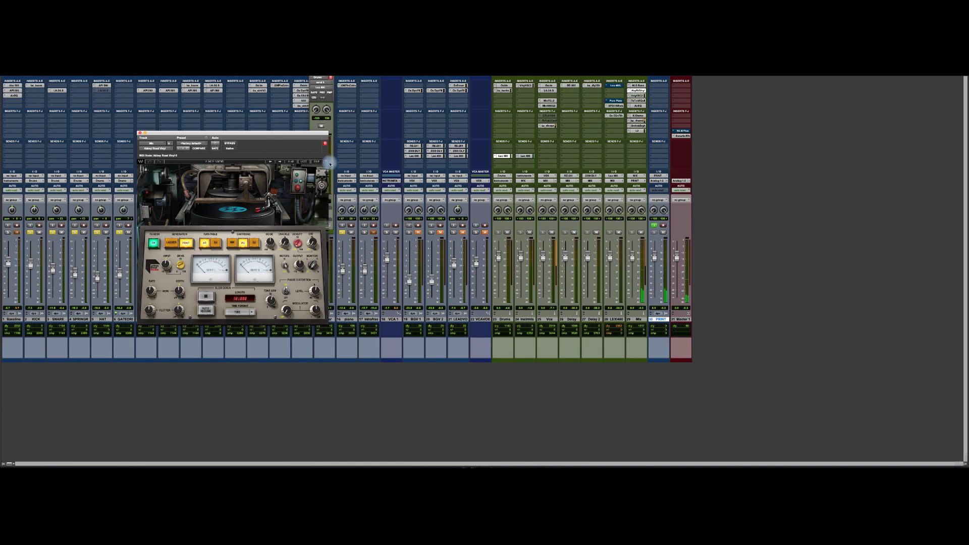
pyautogui.click(230, 144)
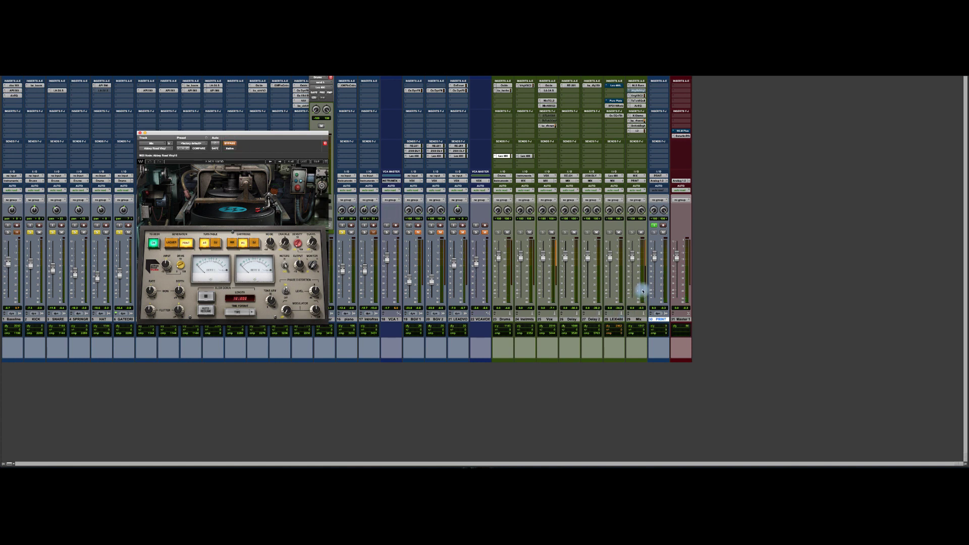
pyautogui.click(230, 144)
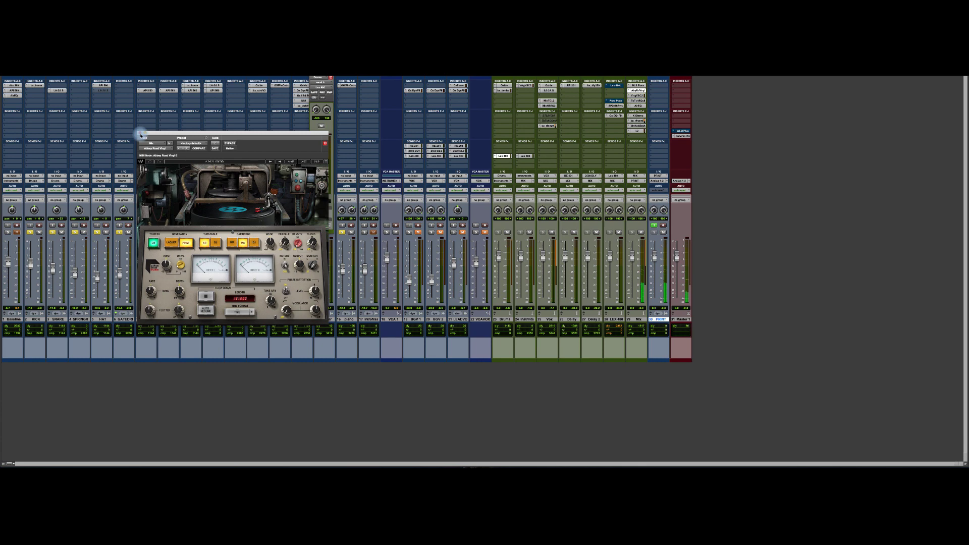
pyautogui.click(140, 135)
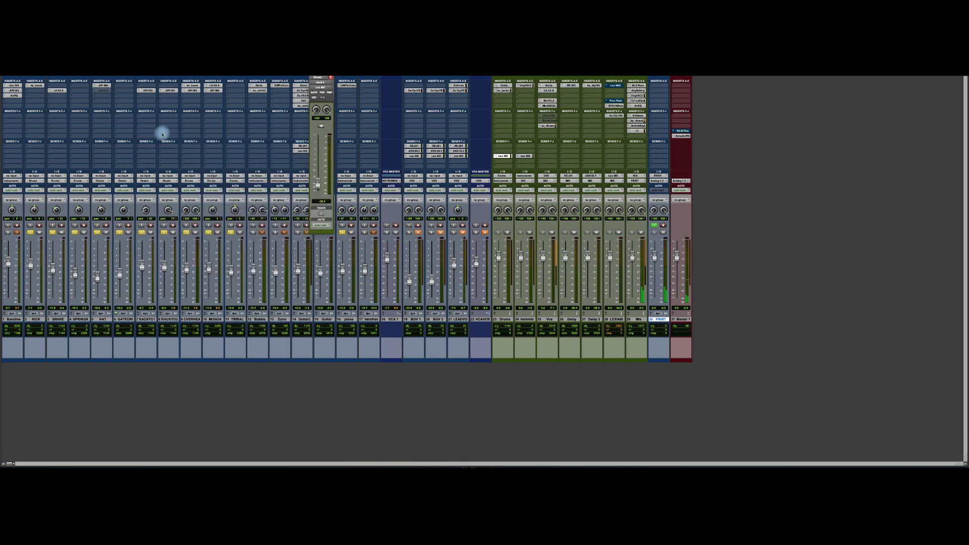
# Examine the VSC-2 Quad Discrete VCA Compressor on the Mix bus during playback, with the track meters uncovered, and close it.
pyautogui.click(638, 95)
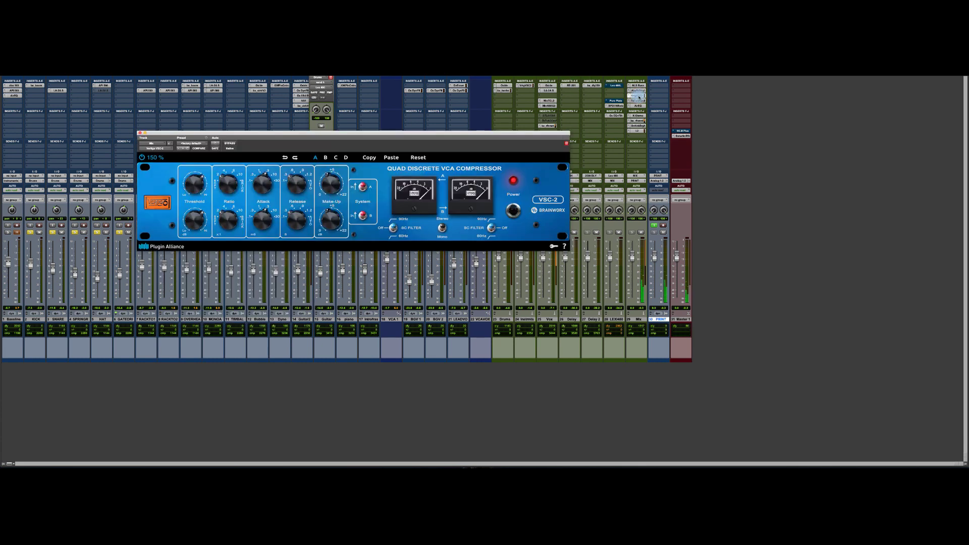
pyautogui.moveTo(381, 139); pyautogui.dragTo(456, 76)
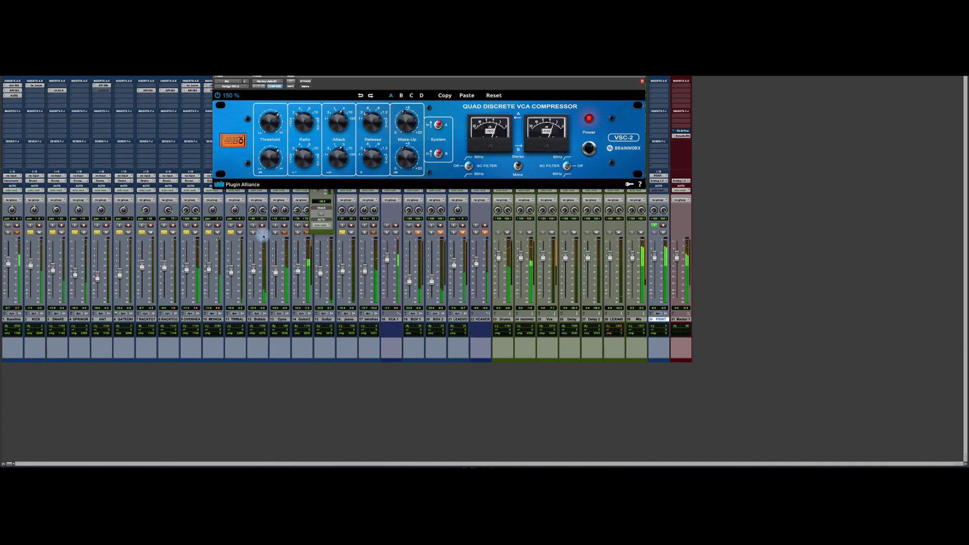
pyautogui.click(216, 73)
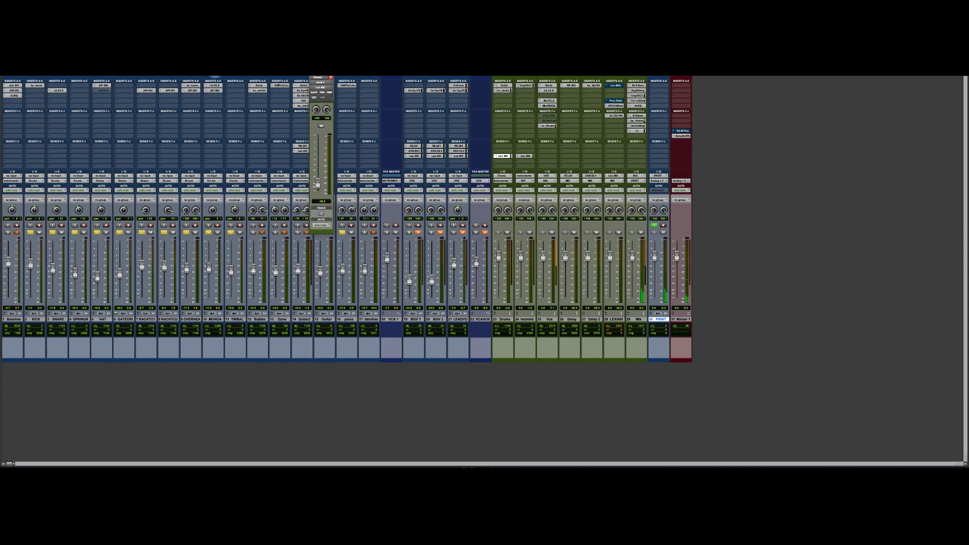
# Compare the Mix bus with the Tube-Tech equalizer bypassed and active during playback, leave it active, and close the plug-in.
pyautogui.click(642, 101)
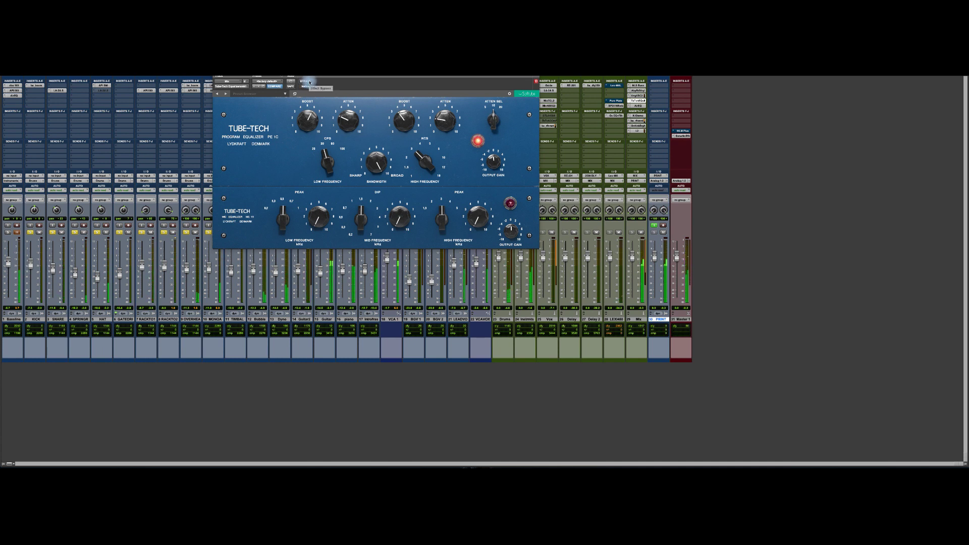
pyautogui.click(306, 81)
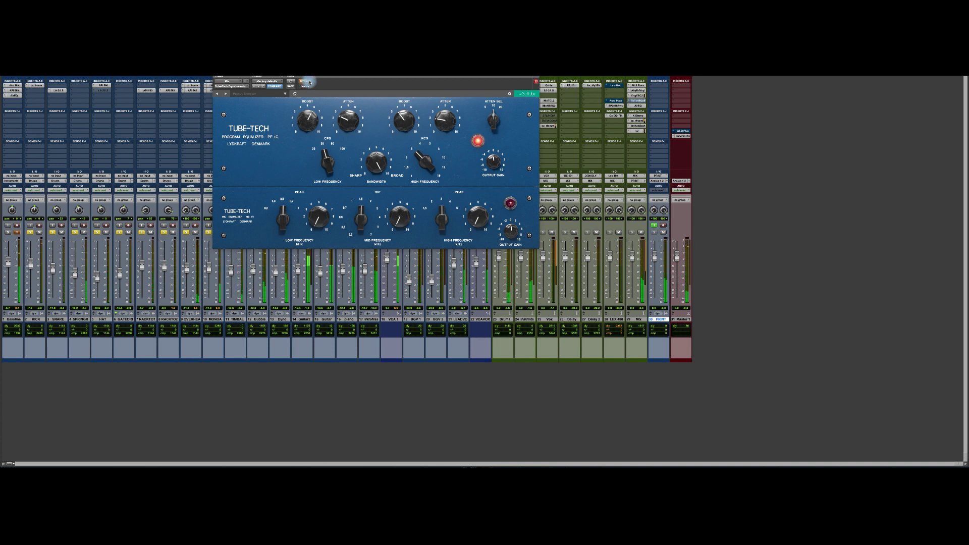
pyautogui.click(309, 82)
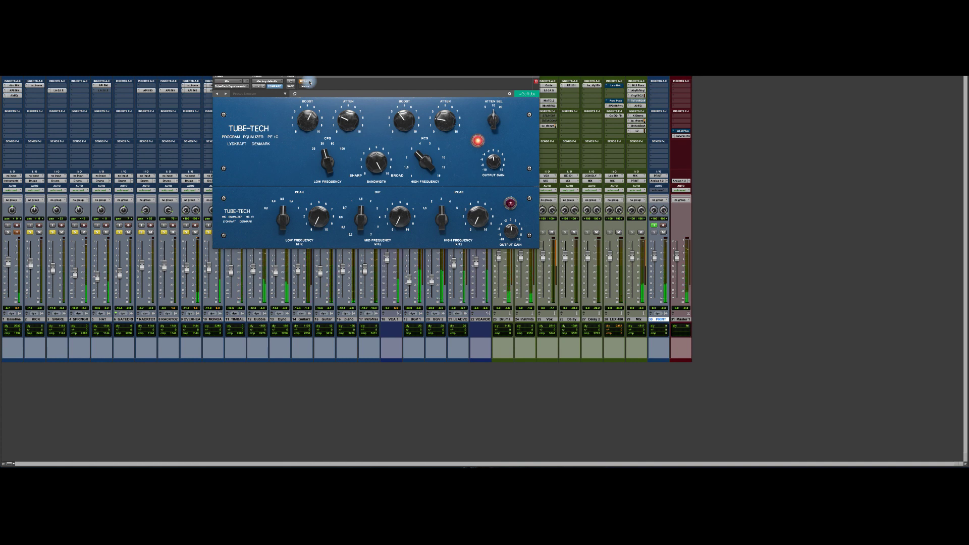
pyautogui.click(310, 82)
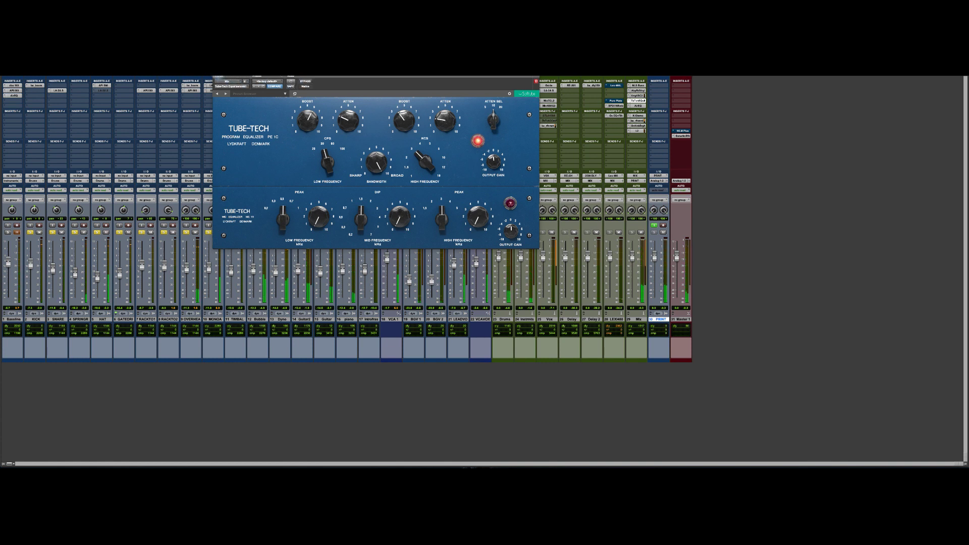
pyautogui.click(216, 75)
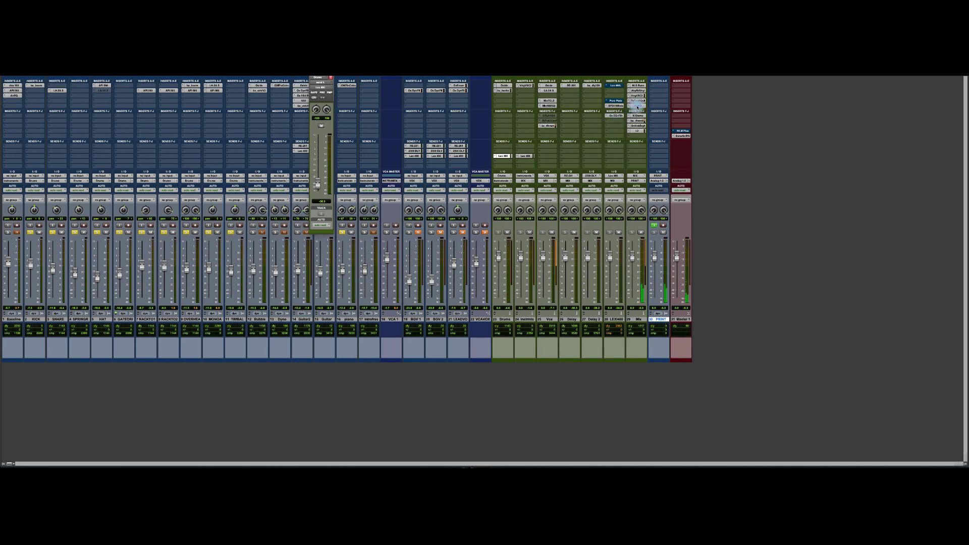
# View the Eiosis AirEQ on the Mix bus, compare the sound with it bypassed and active, leave it active, and close it.
pyautogui.click(637, 106)
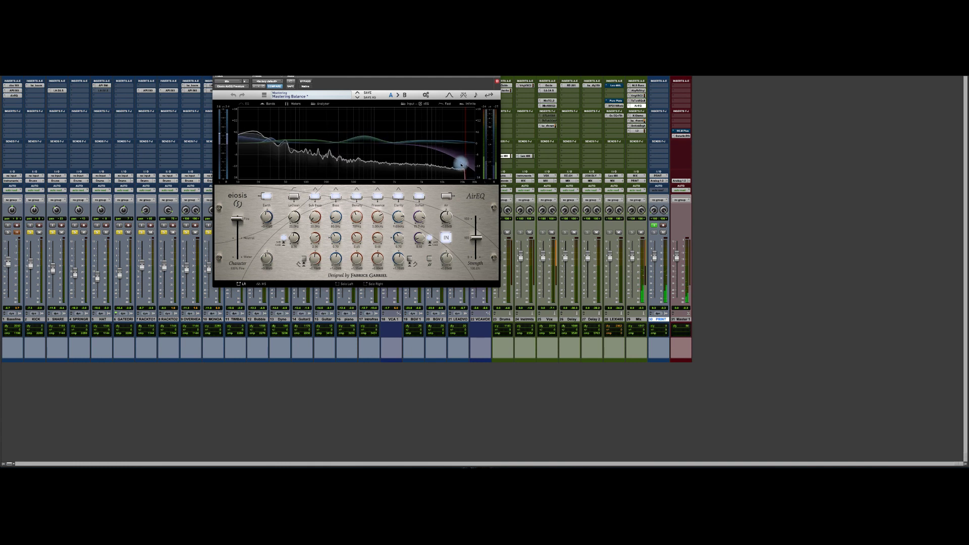
pyautogui.click(305, 82)
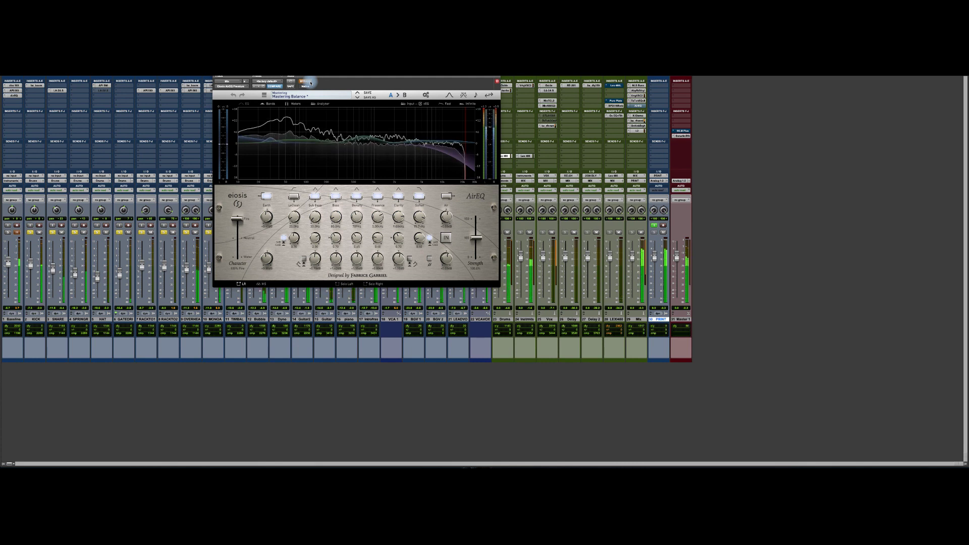
pyautogui.click(310, 83)
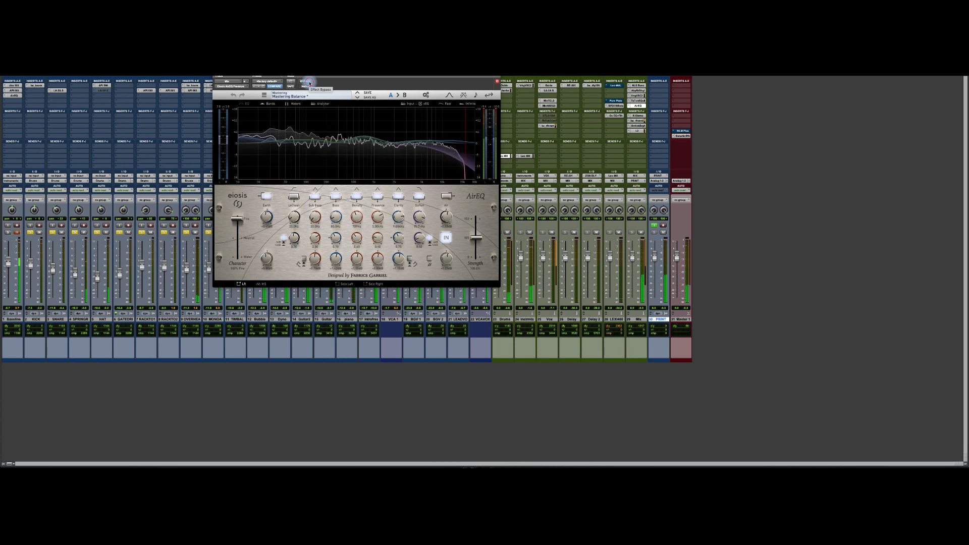
pyautogui.click(309, 83)
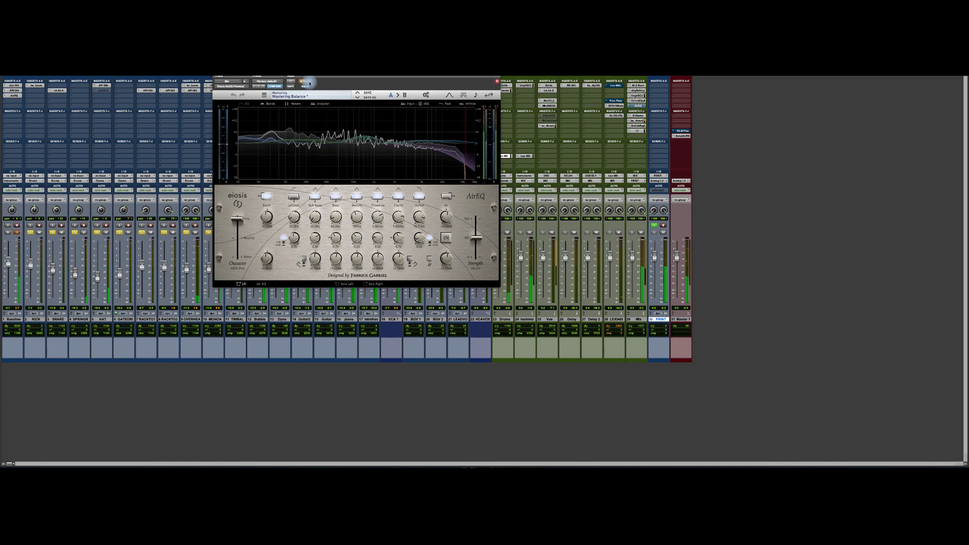
pyautogui.click(310, 84)
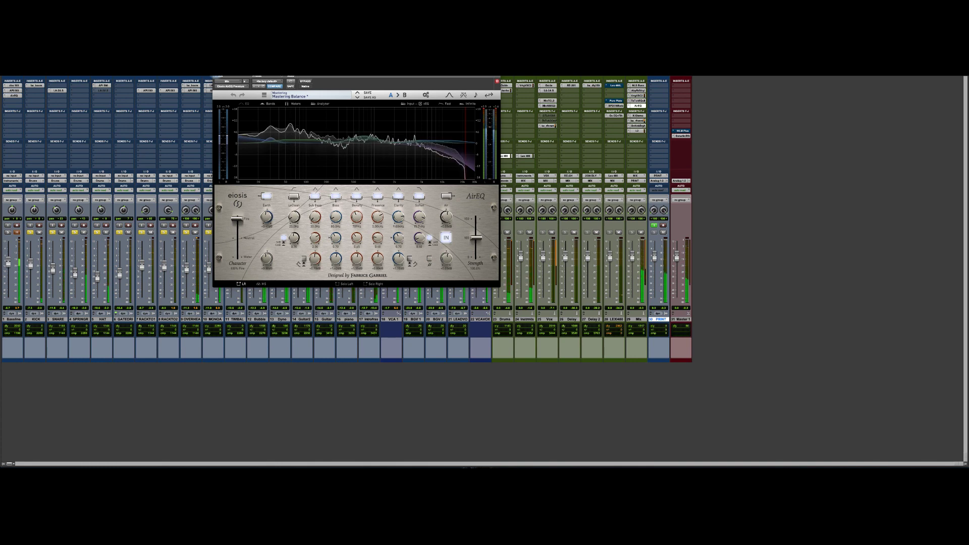
pyautogui.click(216, 73)
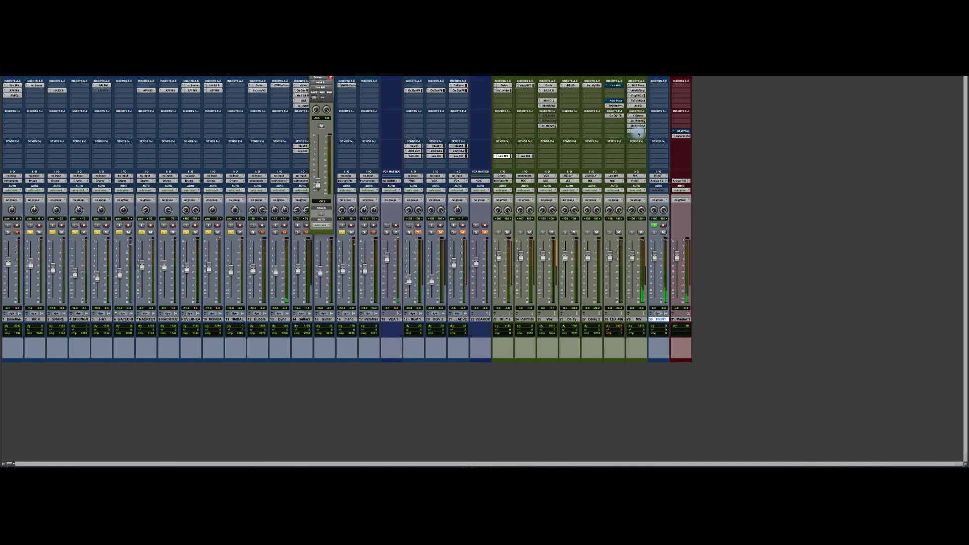
# Move the Mix bus's K-Stereo window below the mixer channels, compare the effect bypassed and active during playback, and close it.
pyautogui.click(638, 116)
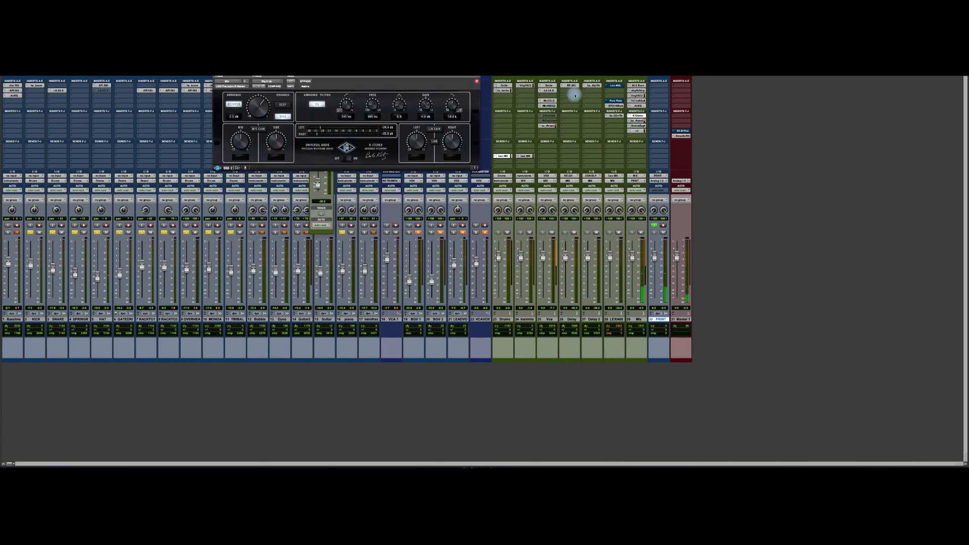
pyautogui.moveTo(408, 77); pyautogui.dragTo(469, 363)
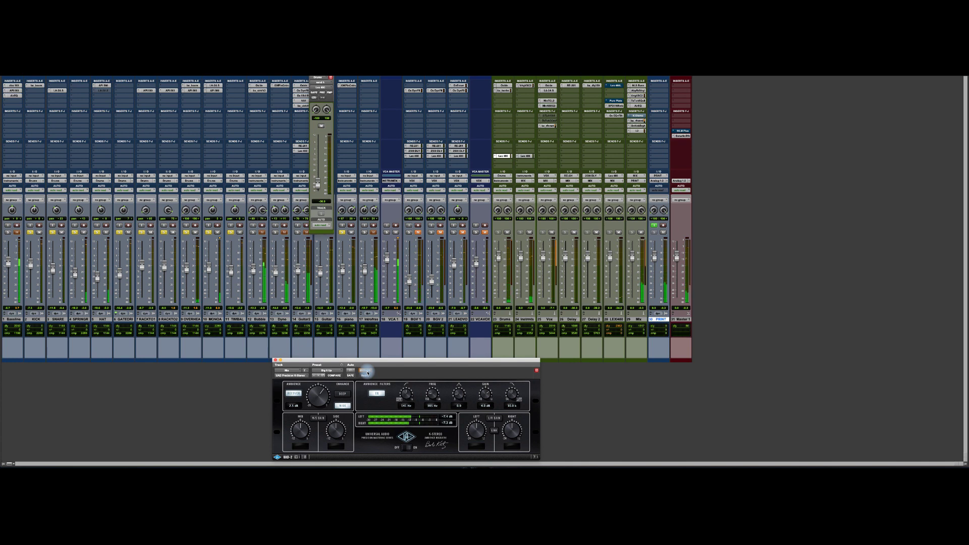
pyautogui.click(367, 372)
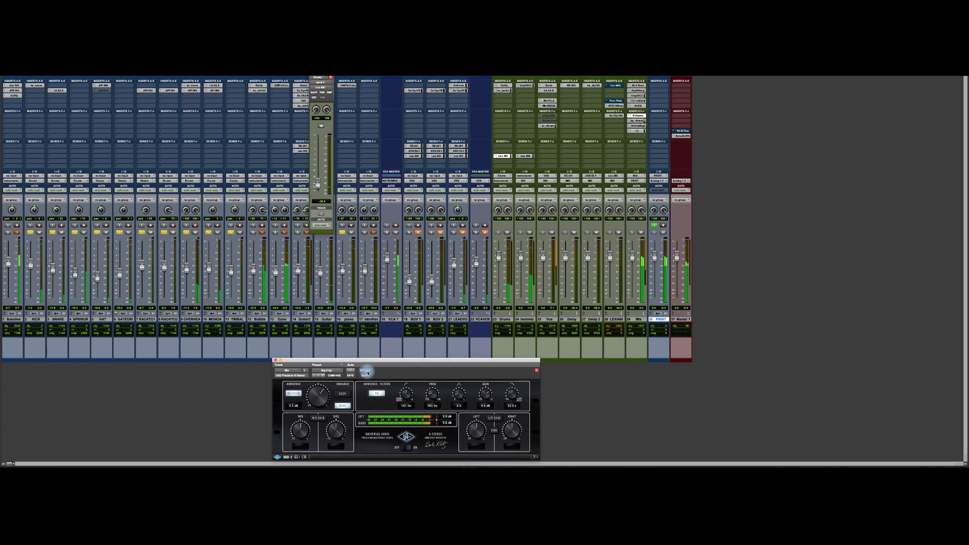
pyautogui.click(367, 373)
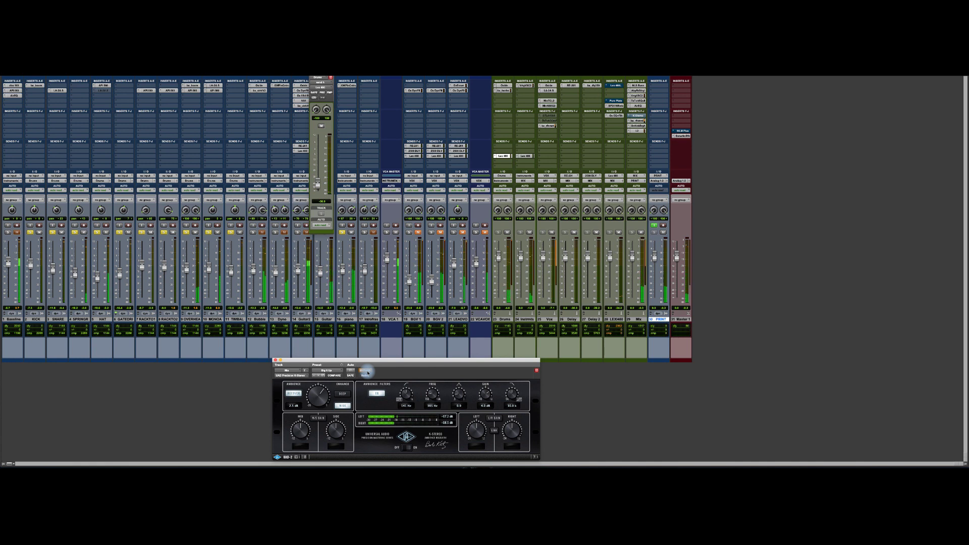
pyautogui.click(368, 373)
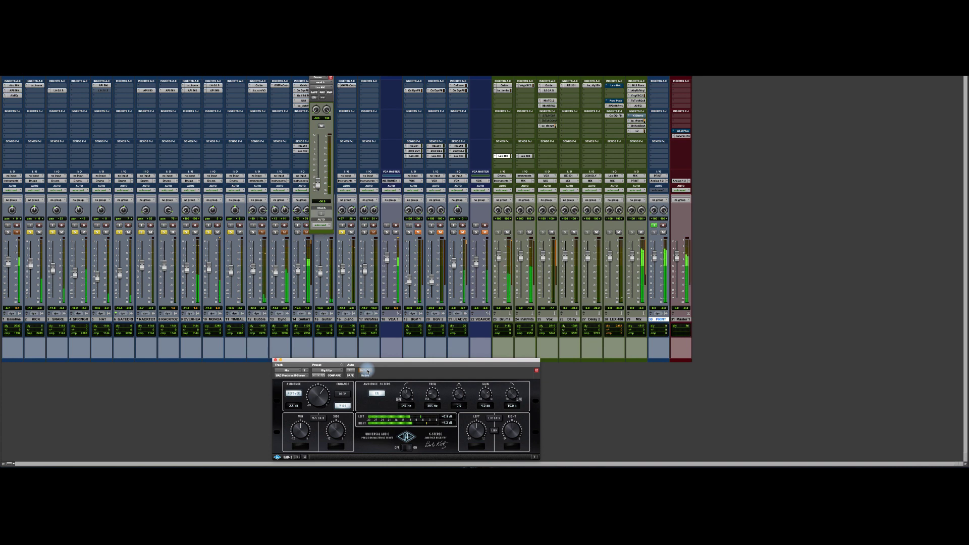
pyautogui.click(367, 371)
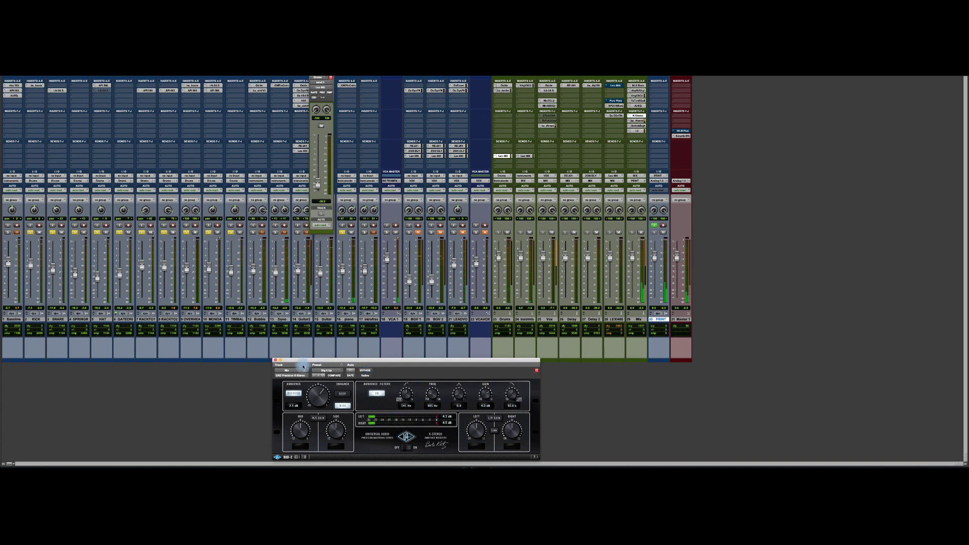
pyautogui.click(276, 362)
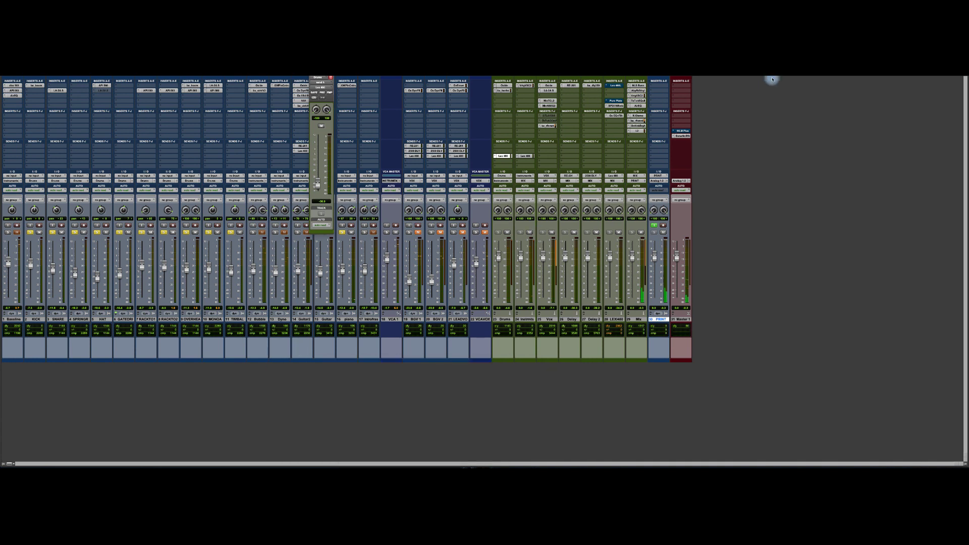
# Play the mix with the Mix bus's bx_refinement insert displayed, compare it bypassed and active, and close it.
pyautogui.click(638, 122)
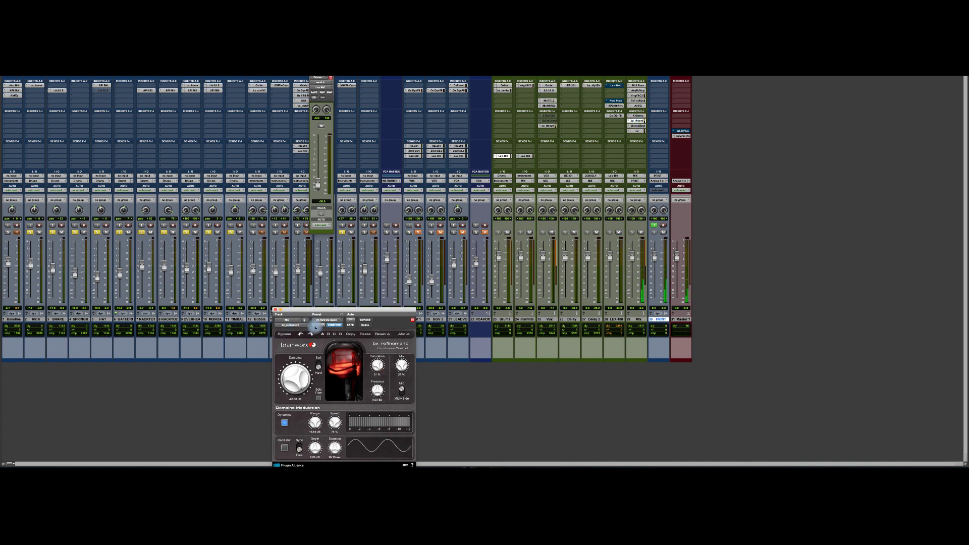
pyautogui.press('space')
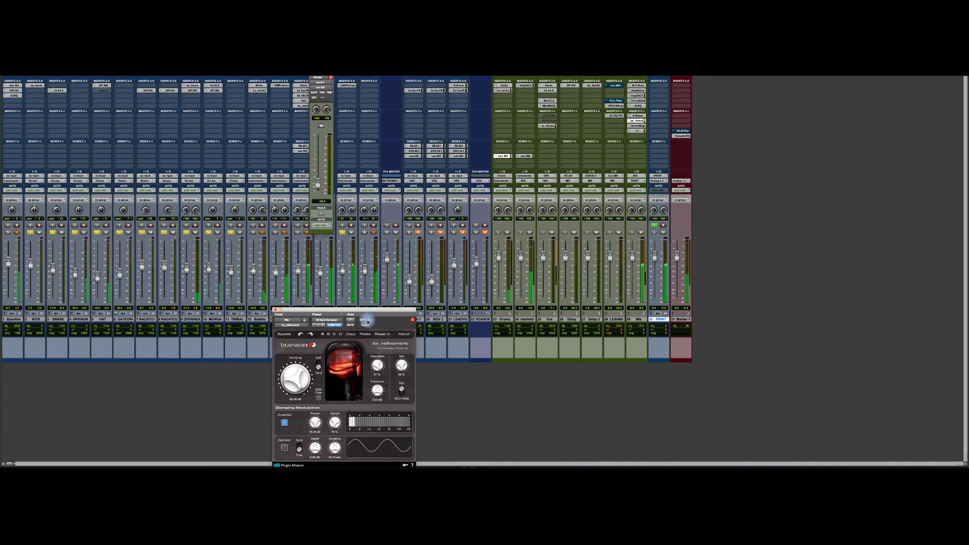
pyautogui.click(368, 321)
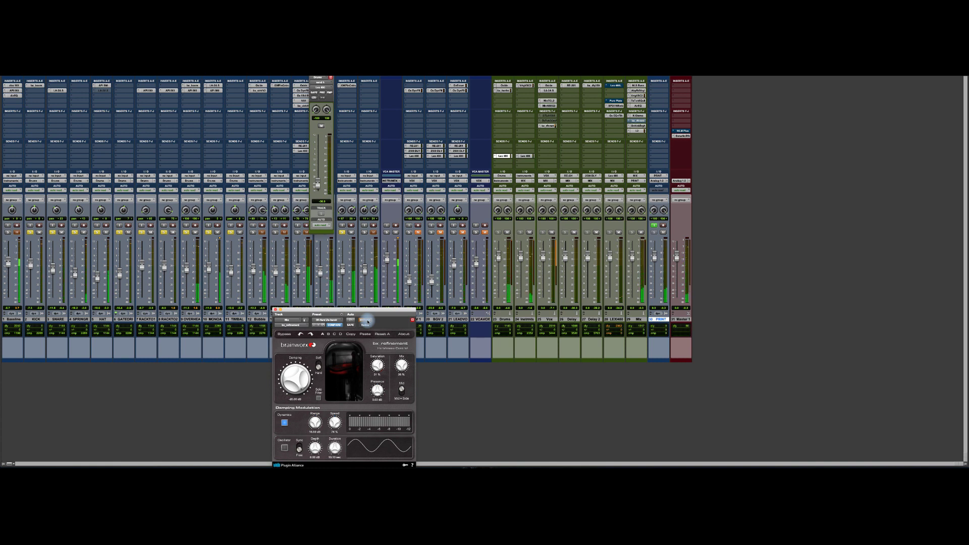
pyautogui.click(368, 321)
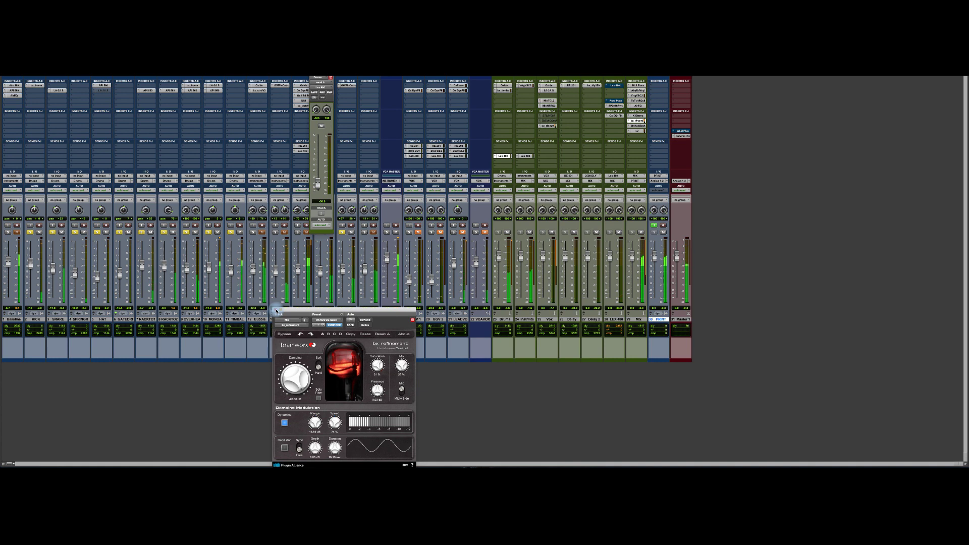
pyautogui.click(276, 311)
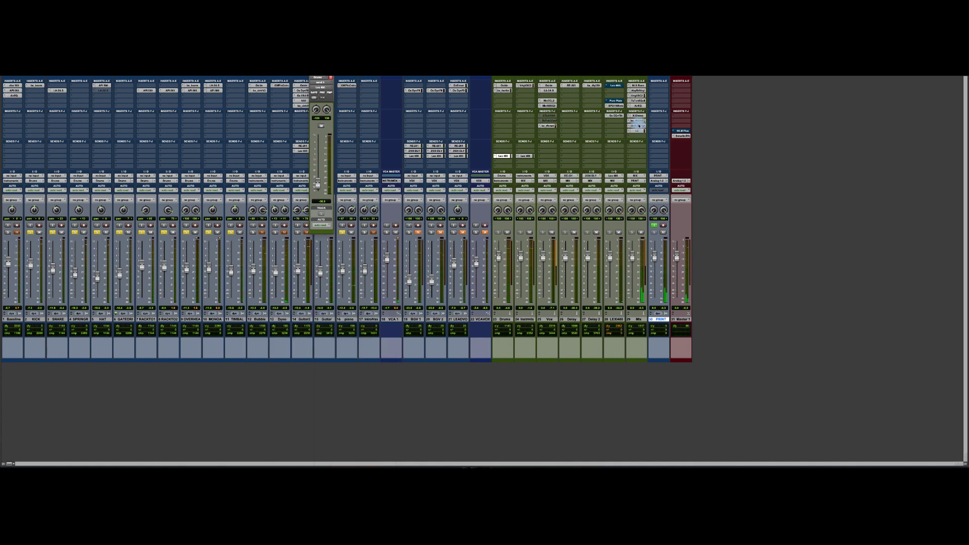
# View the OneKnob Brighter insert on the Mix bus, compare it bypassed and active during playback, and close it.
pyautogui.click(637, 126)
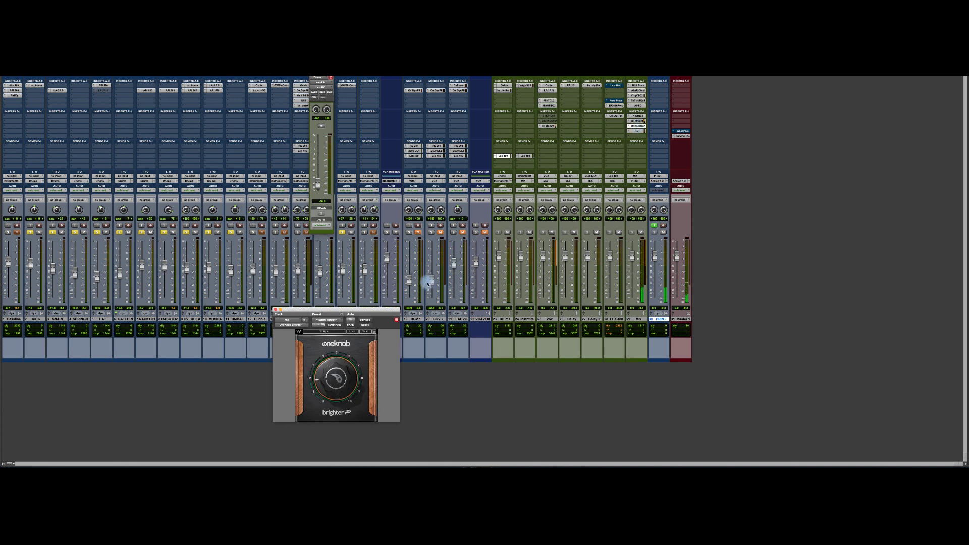
pyautogui.click(369, 322)
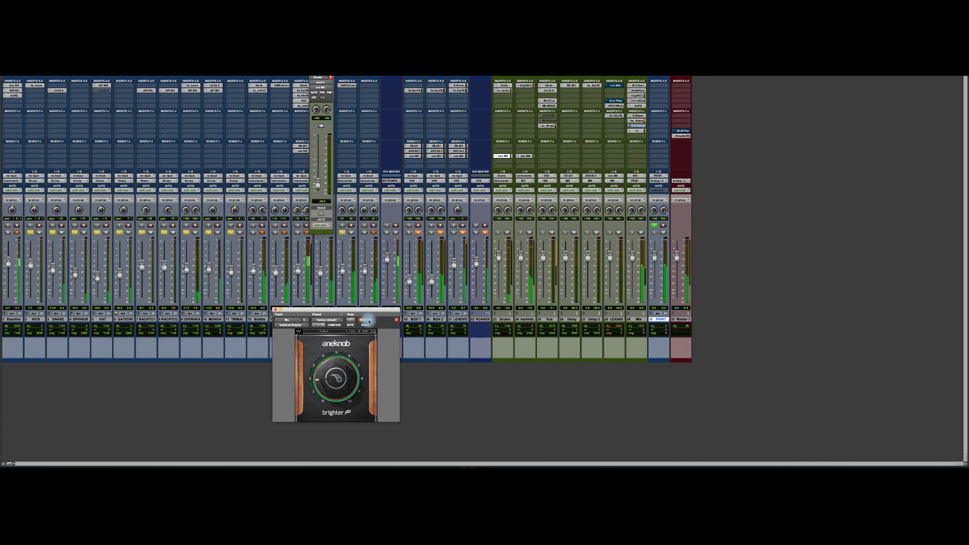
pyautogui.click(369, 322)
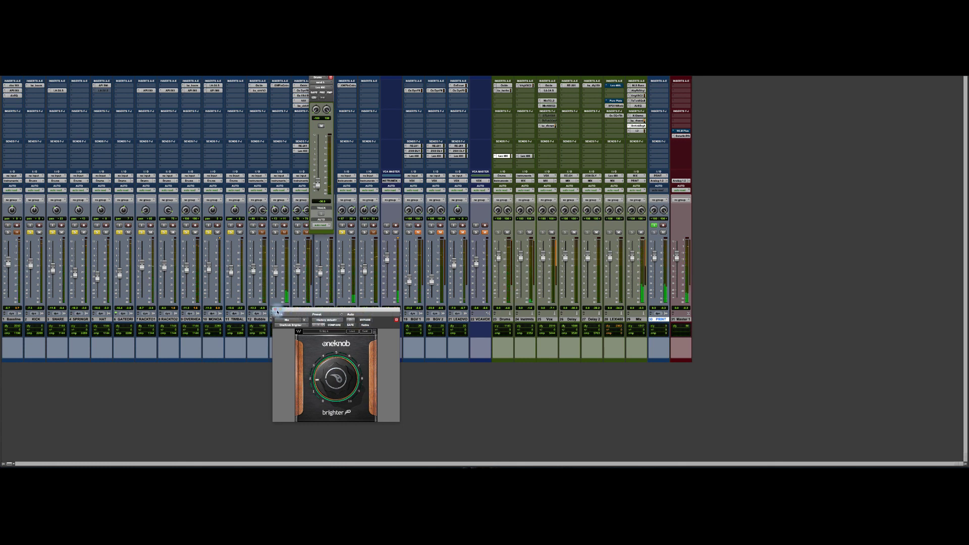
pyautogui.click(276, 312)
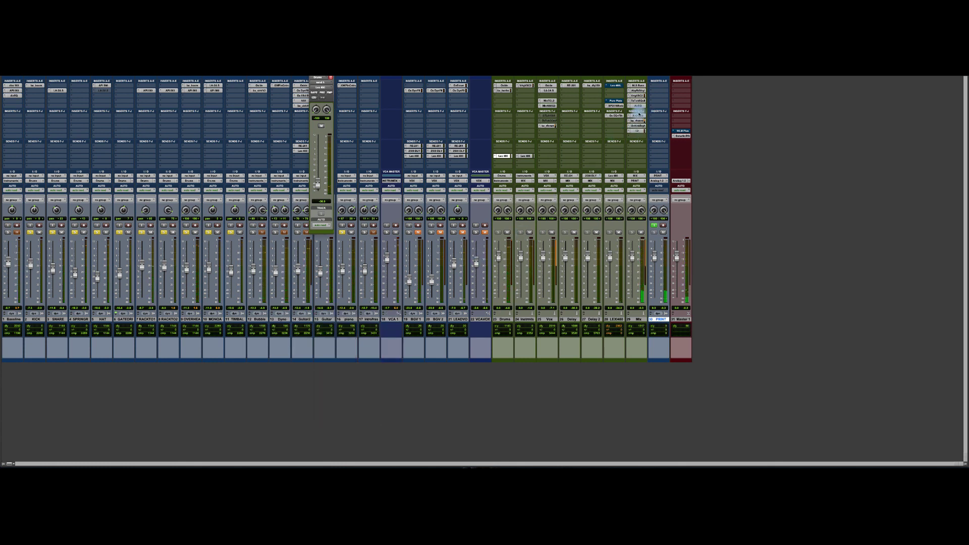
# View the L2 Ultramaximizer insert on the Mix bus and close it.
pyautogui.click(637, 131)
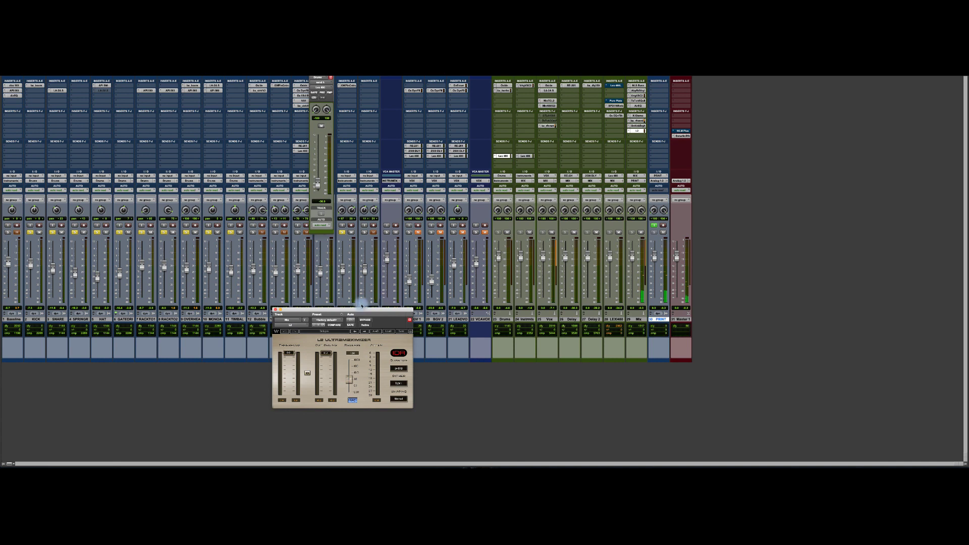
pyautogui.click(275, 309)
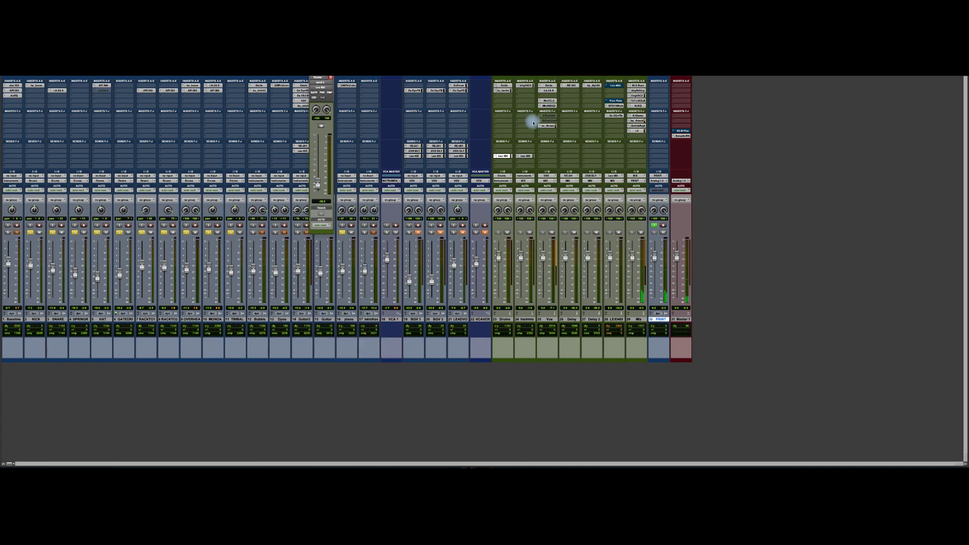
# View the Space Echo RE-201 on the Delay bus and the bx_delay 2500 on the Delay 2 bus, repositioning their window over the mixer.
pyautogui.click(571, 86)
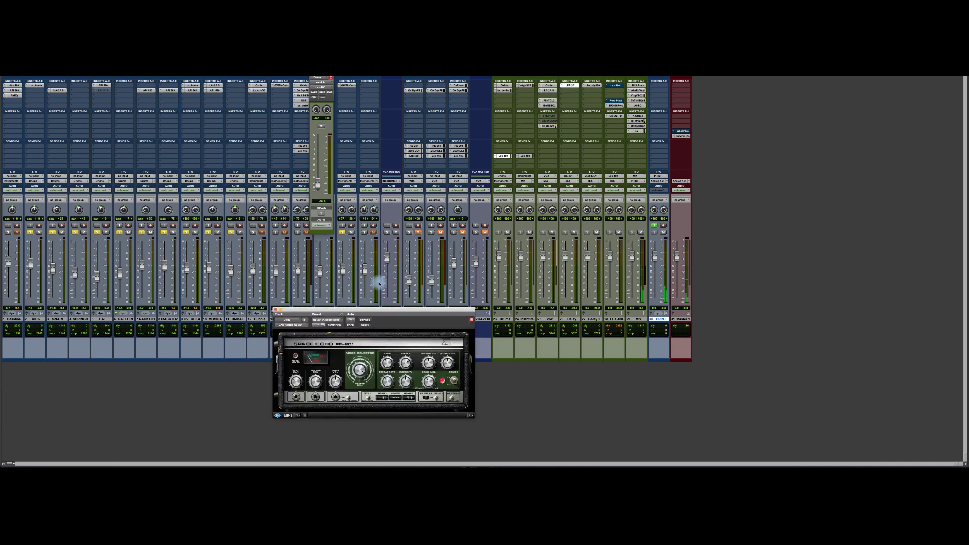
pyautogui.moveTo(366, 313); pyautogui.dragTo(264, 172)
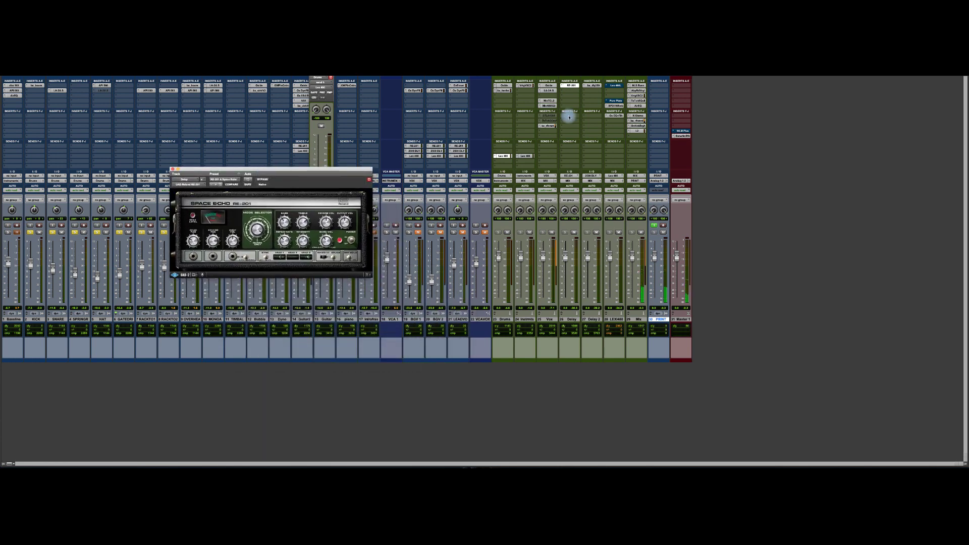
pyautogui.click(590, 85)
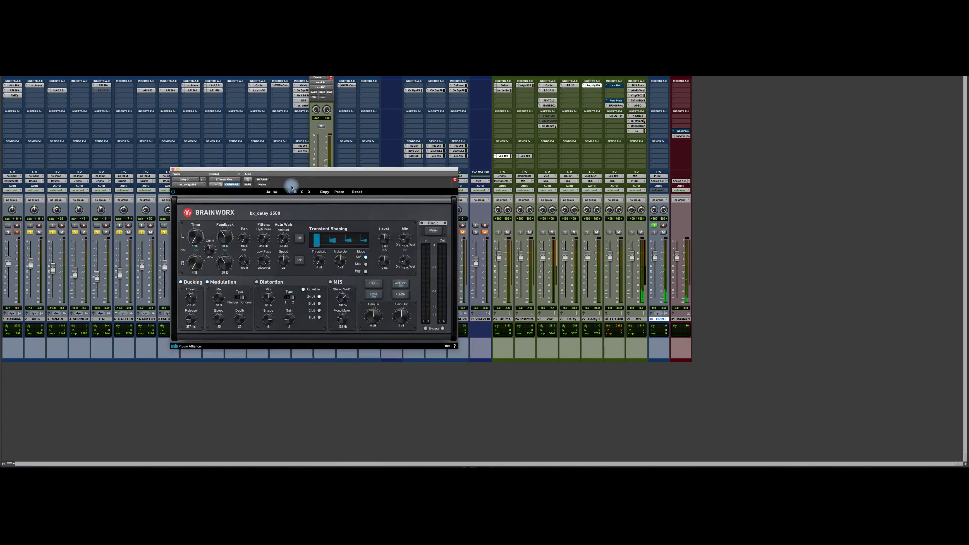
pyautogui.moveTo(293, 171); pyautogui.dragTo(294, 130)
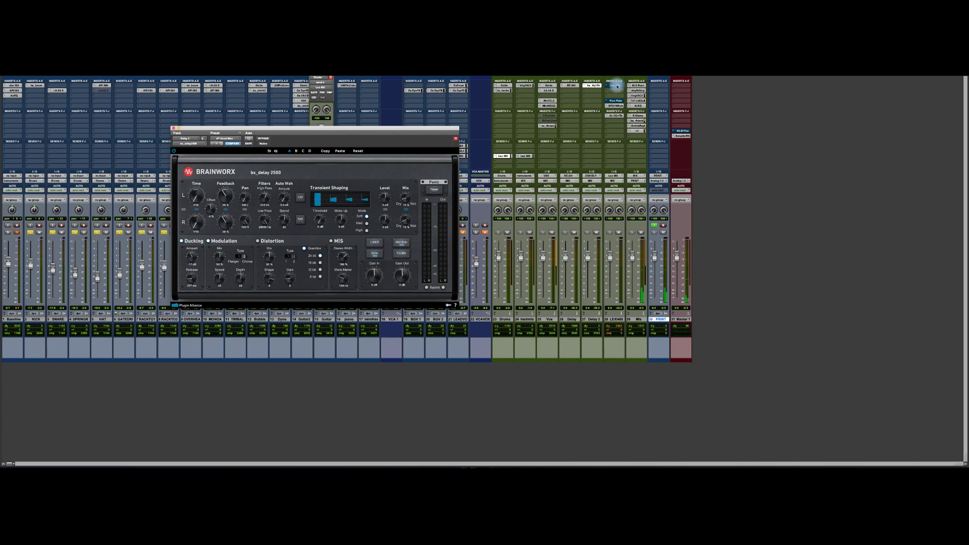
# Review the Lexicon reverb bus's Lexicon 480L, Pure Plate, Eventide SP2016 and Oxford EQ inserts, closing each one after viewing it.
pyautogui.click(617, 87)
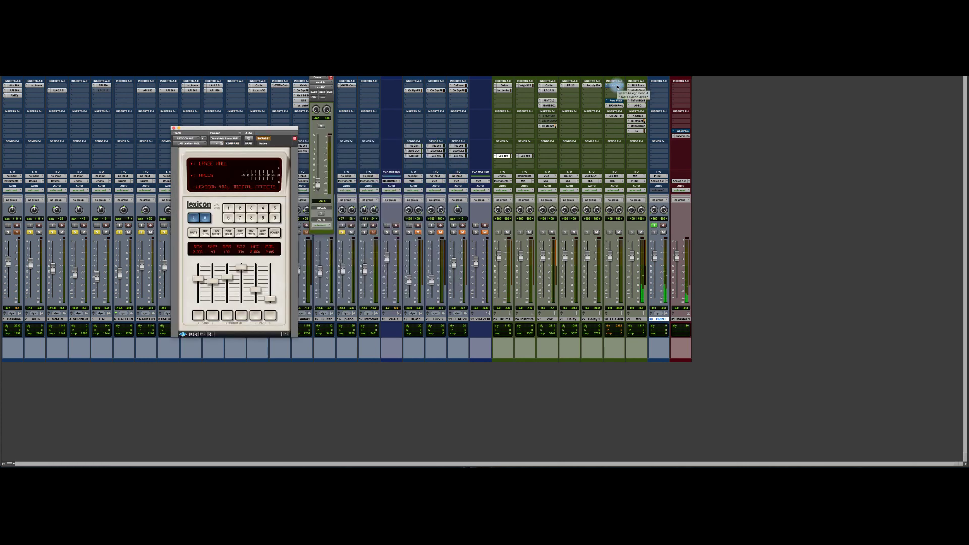
pyautogui.click(617, 86)
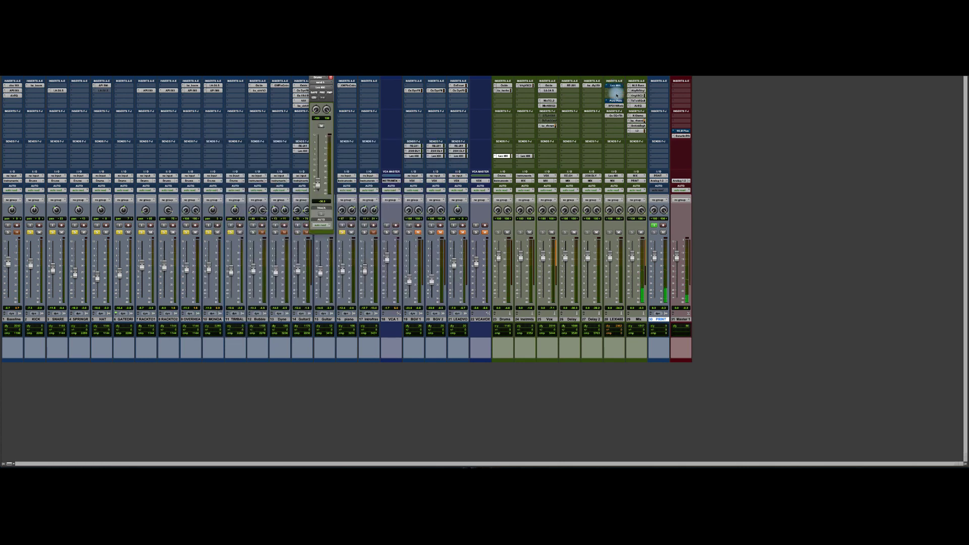
pyautogui.click(617, 101)
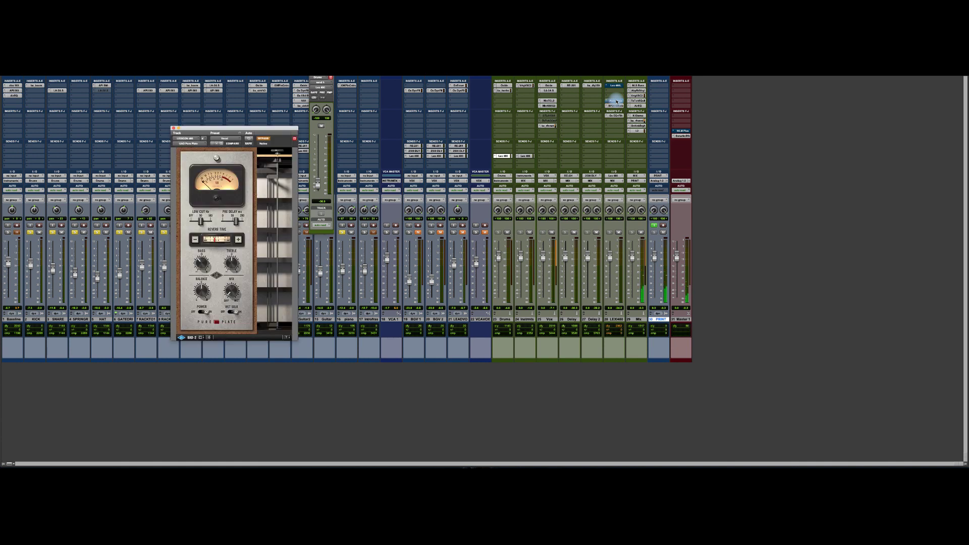
pyautogui.click(617, 102)
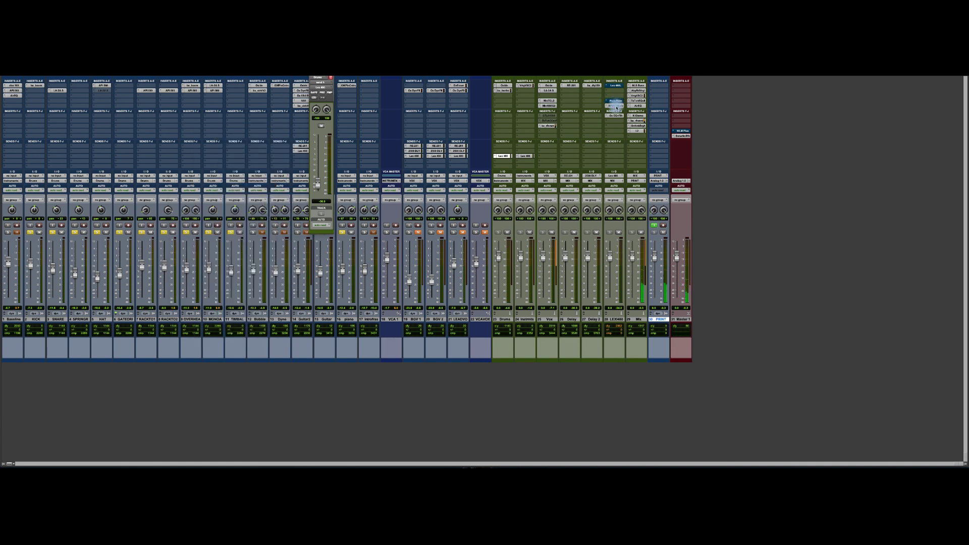
pyautogui.click(616, 106)
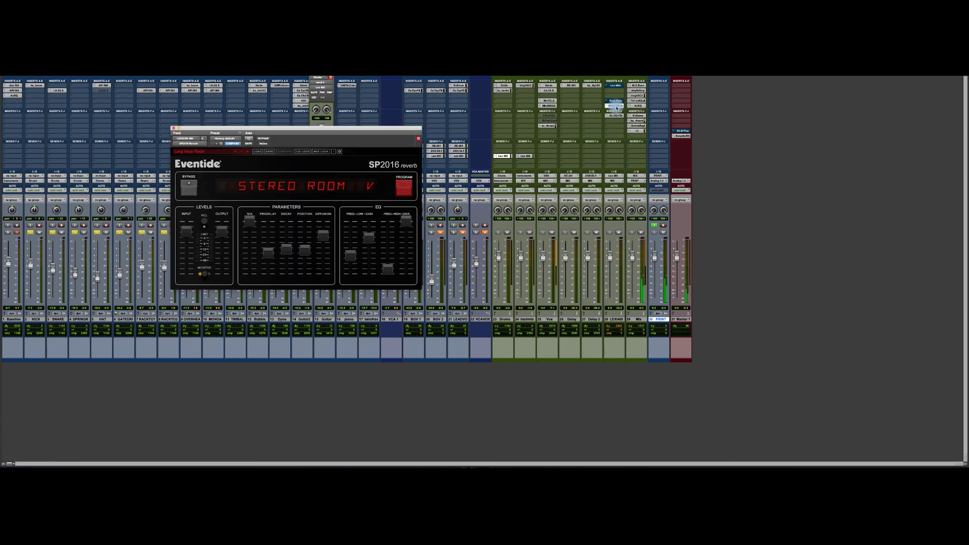
pyautogui.click(617, 106)
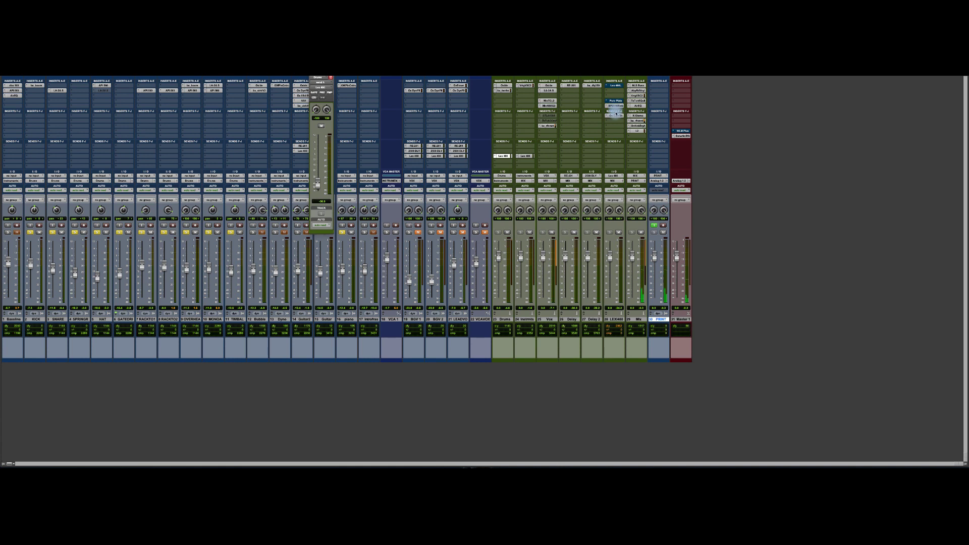
pyautogui.click(614, 116)
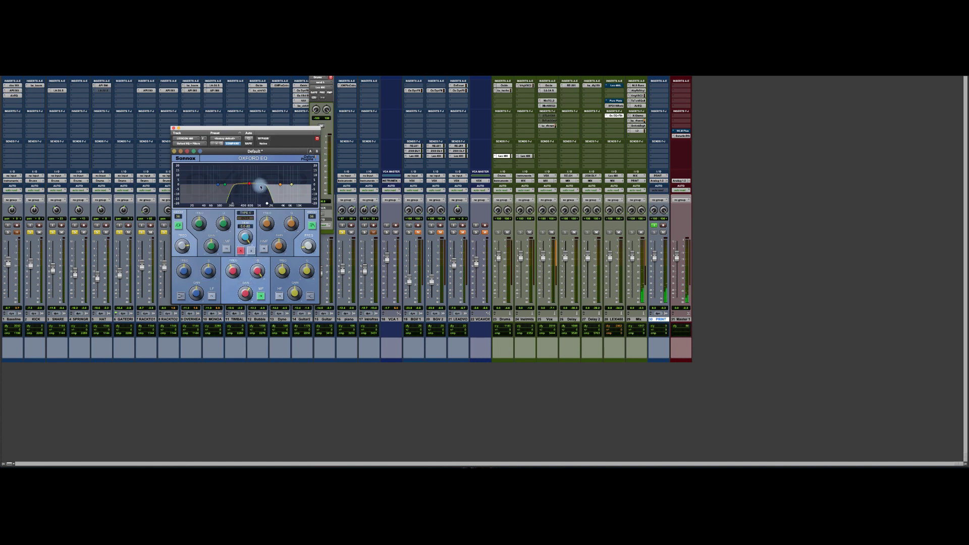
pyautogui.click(174, 129)
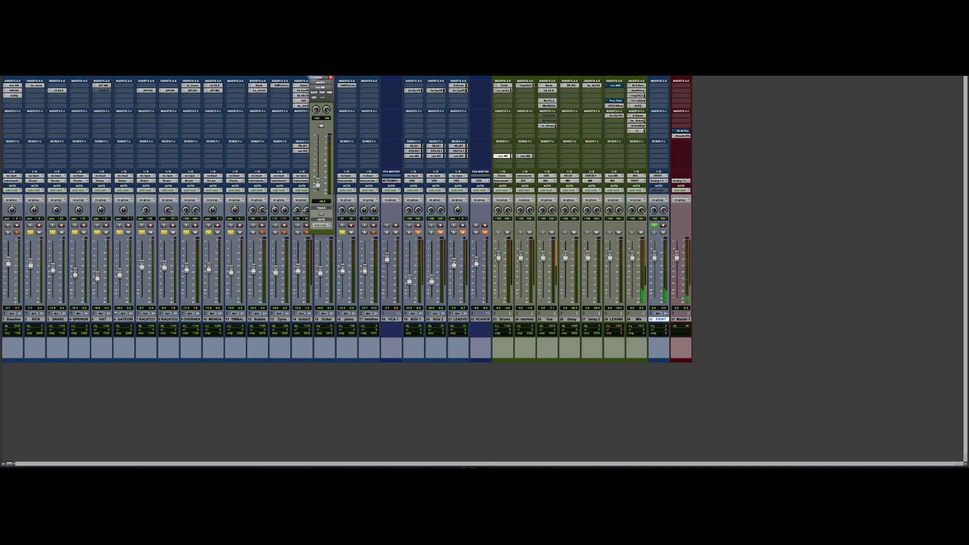
# Close the floating send fader window and clear the solos on the drum, percussion and track 15 guitar channels, leaving only piano soloed.
pyautogui.click(330, 78)
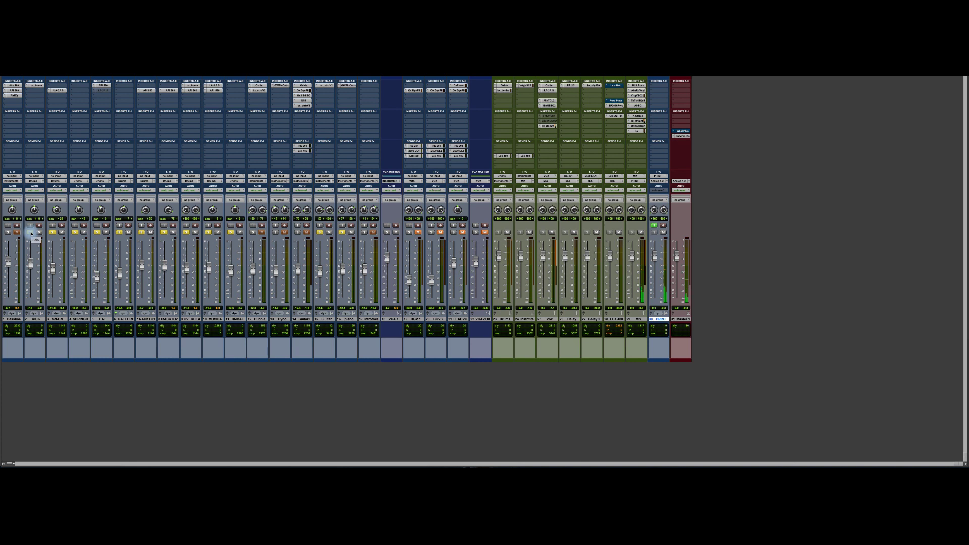
pyautogui.click(52, 233)
pyautogui.click(75, 232)
pyautogui.click(97, 233)
pyautogui.click(120, 233)
pyautogui.click(141, 233)
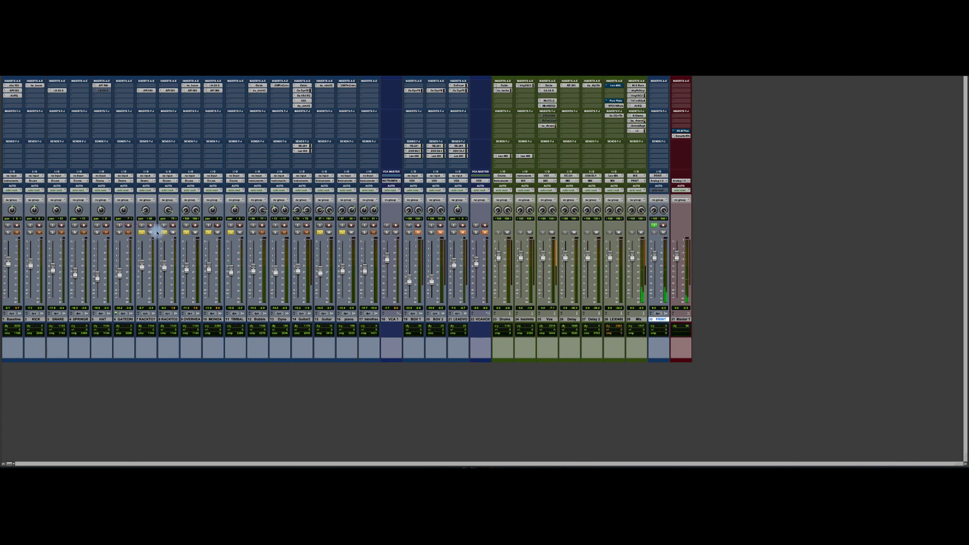
pyautogui.click(186, 233)
pyautogui.click(209, 233)
pyautogui.click(232, 233)
pyautogui.click(320, 233)
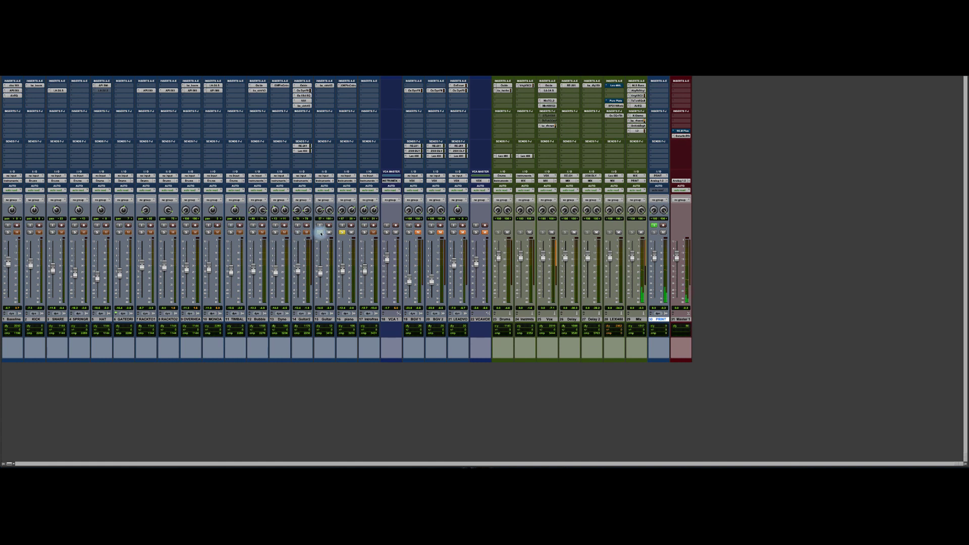
# Build up the arrangement during playback by adding solos on tracks 17, 15, 14, 13 and 12, one at a time.
pyautogui.click(365, 233)
pyautogui.click(320, 234)
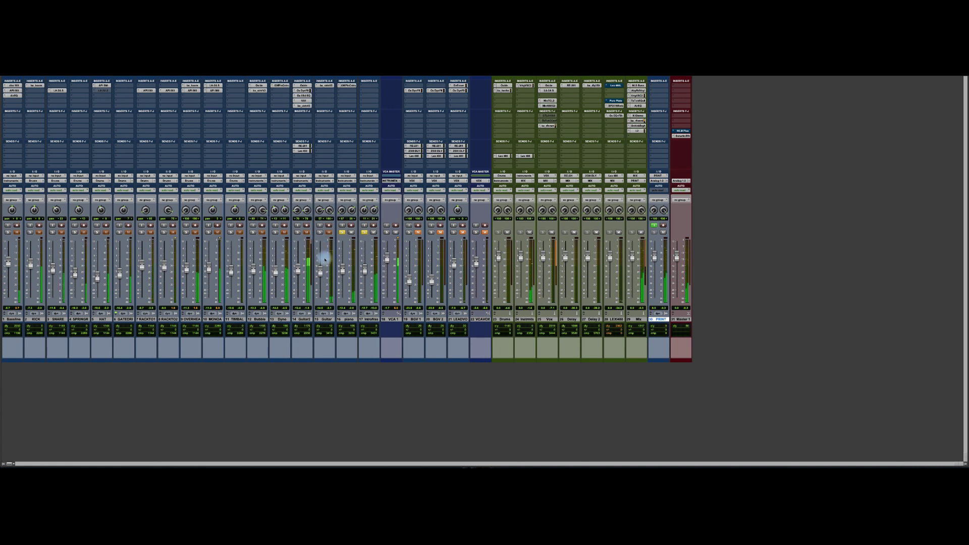
pyautogui.click(320, 233)
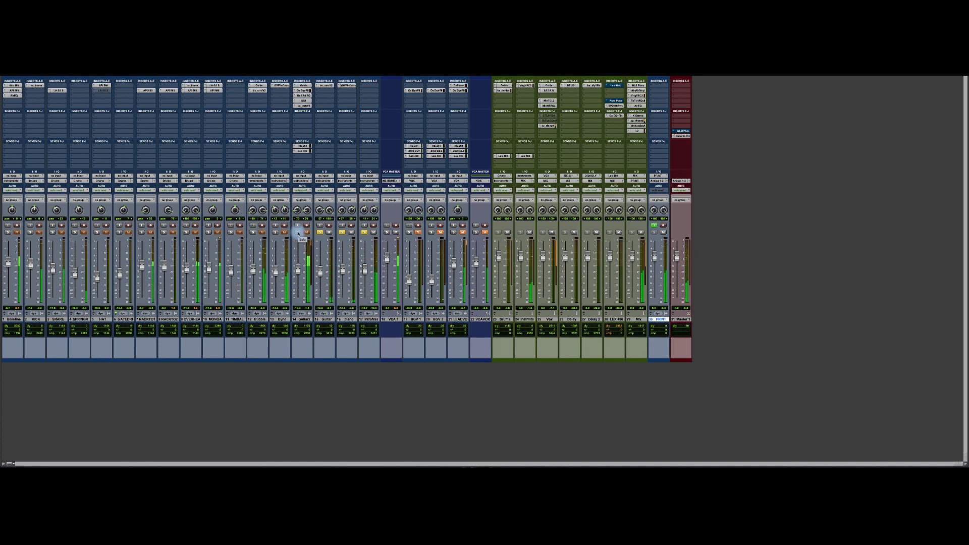
pyautogui.click(298, 233)
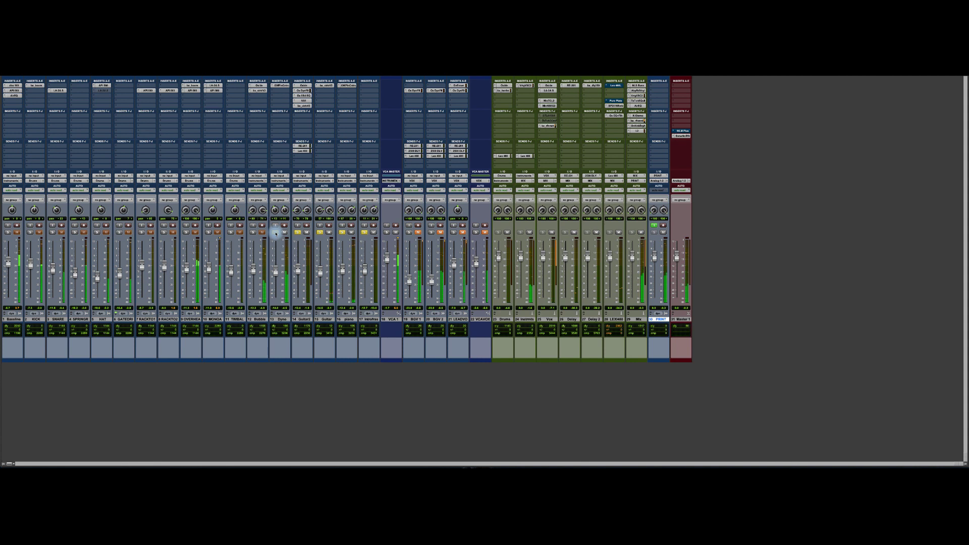
pyautogui.click(276, 232)
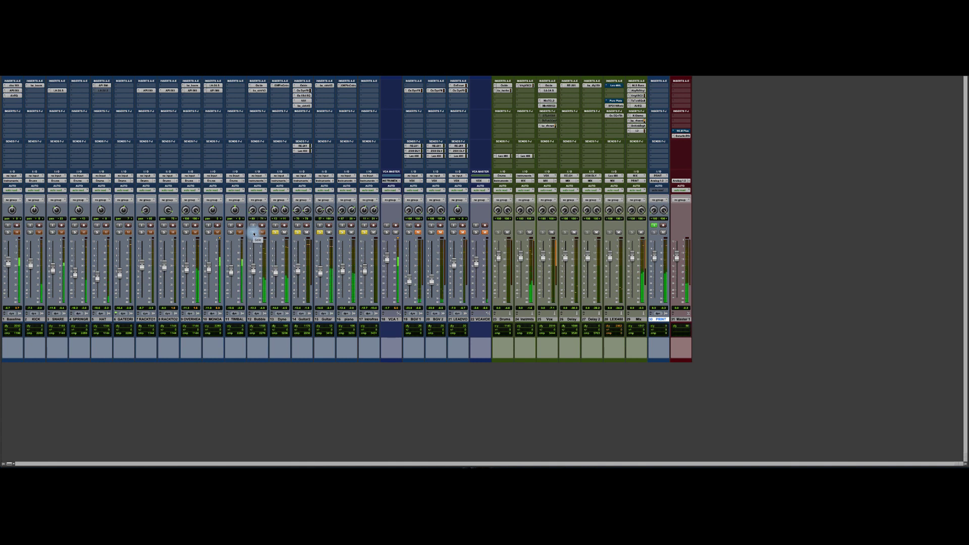
pyautogui.click(254, 233)
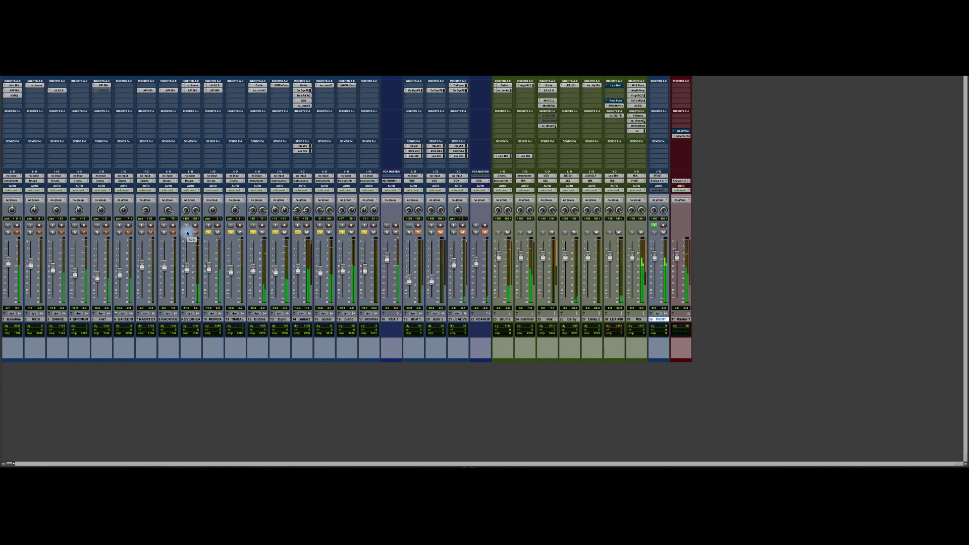
# Add solos on the overheads, rack toms, remaining drums and bass during playback, and toggle the solo on track 14 guitar.
pyautogui.click(187, 233)
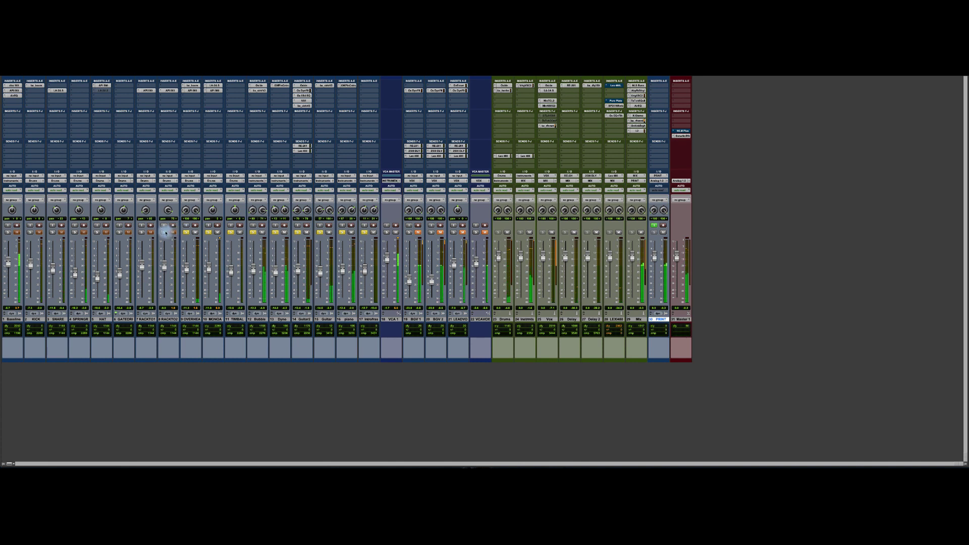
pyautogui.click(164, 233)
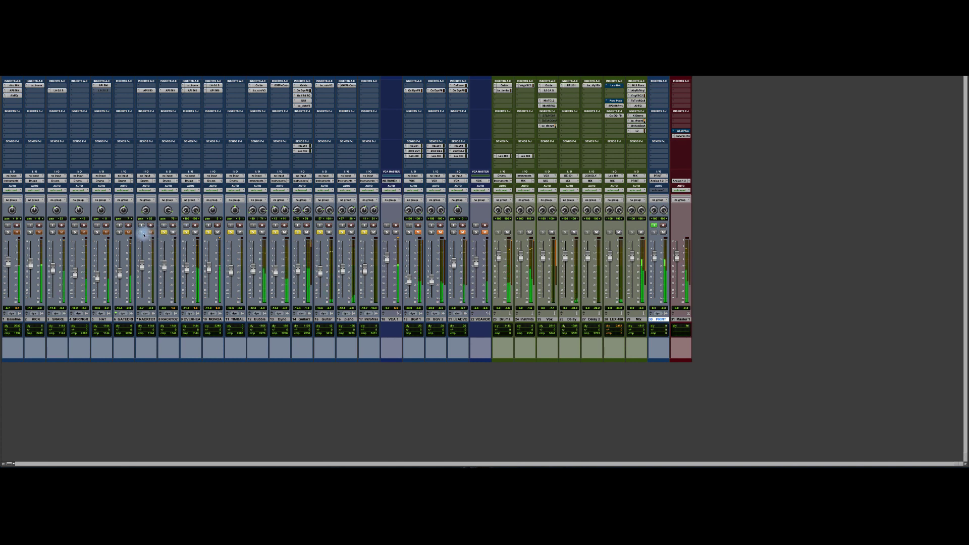
pyautogui.click(142, 233)
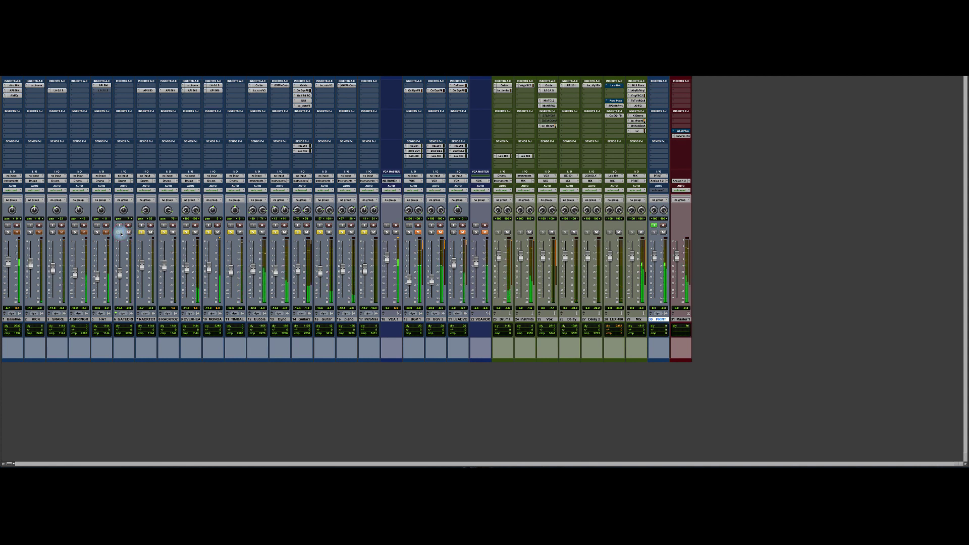
pyautogui.click(120, 233)
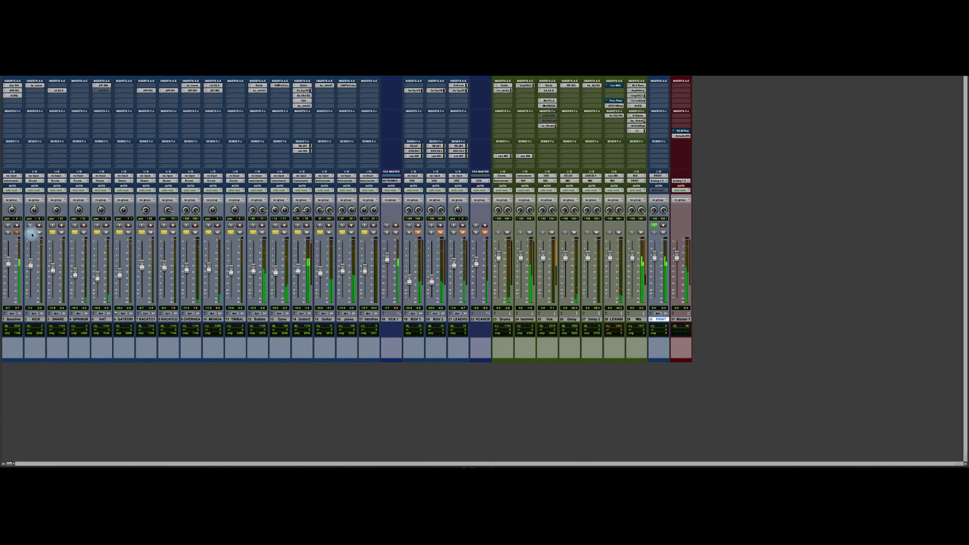
pyautogui.click(8, 233)
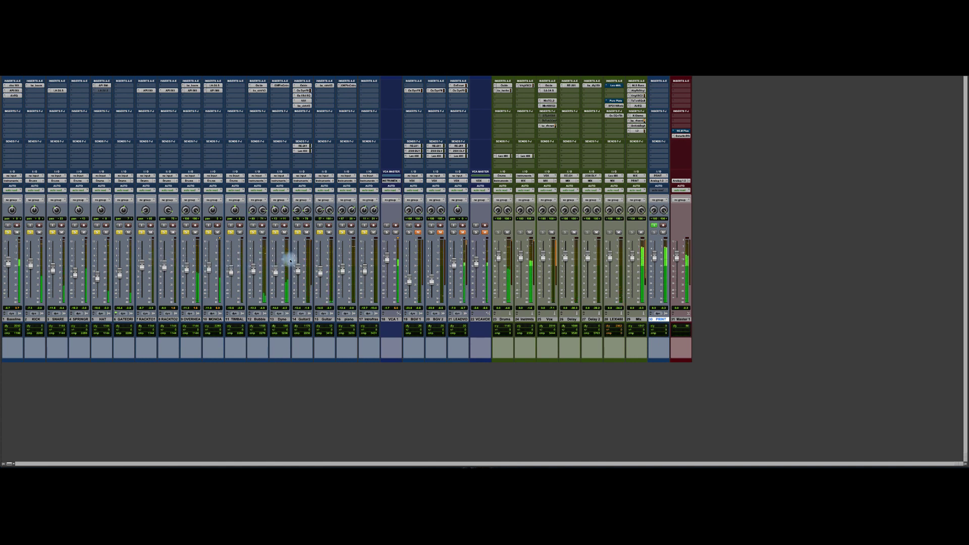
pyautogui.click(299, 234)
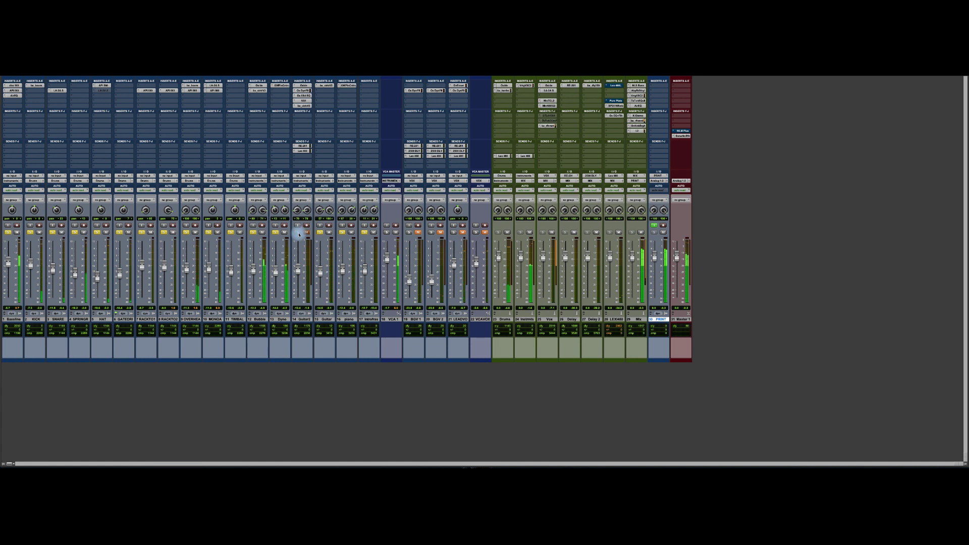